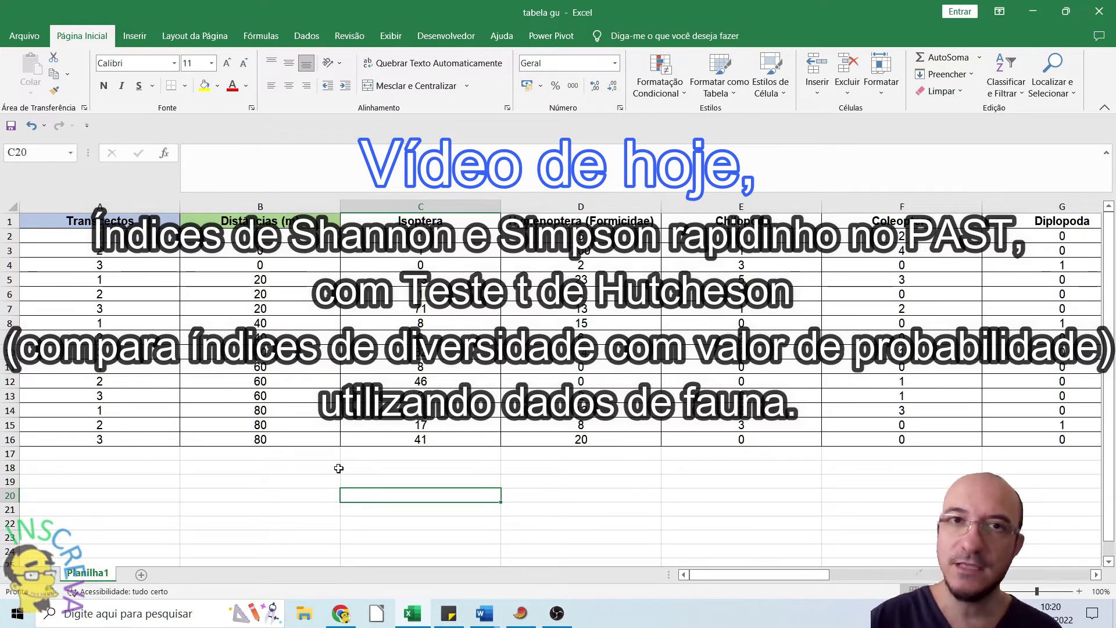
click(287, 479)
click(397, 480)
drag(533, 481, 288, 482)
click(294, 482)
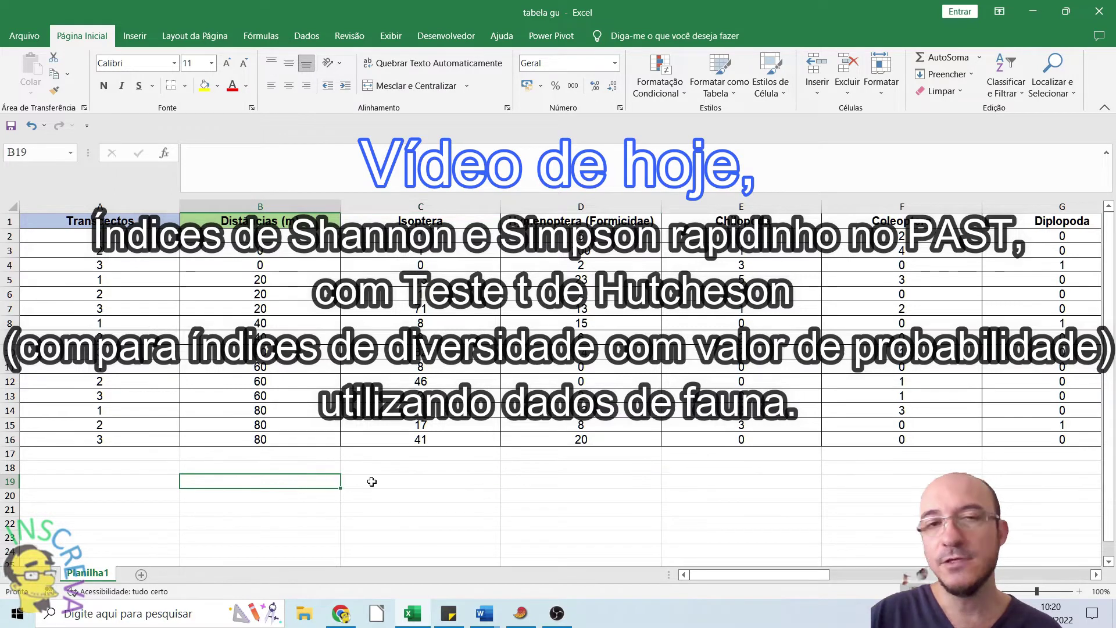
click(418, 481)
drag(553, 480, 302, 480)
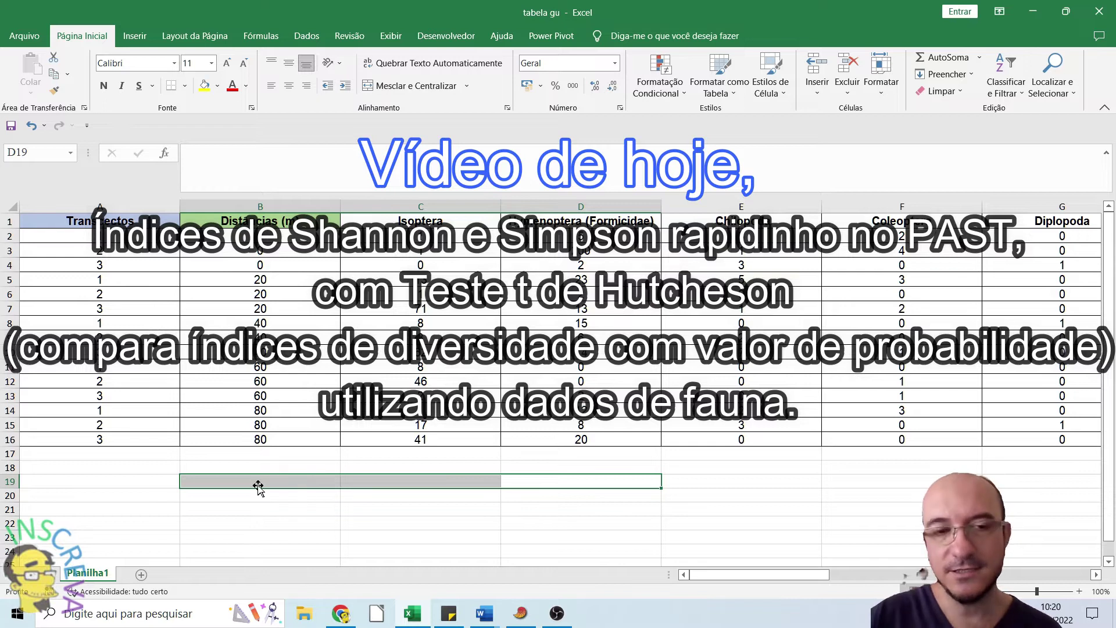
click(434, 517)
click(415, 500)
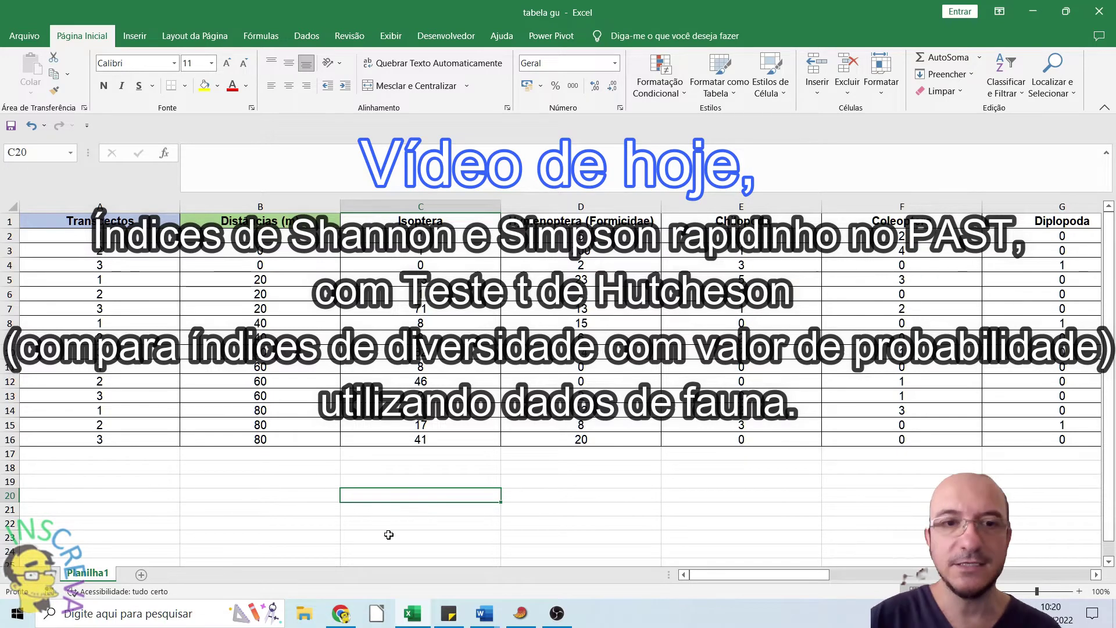
click(281, 469)
drag(323, 497, 505, 506)
click(418, 495)
click(269, 475)
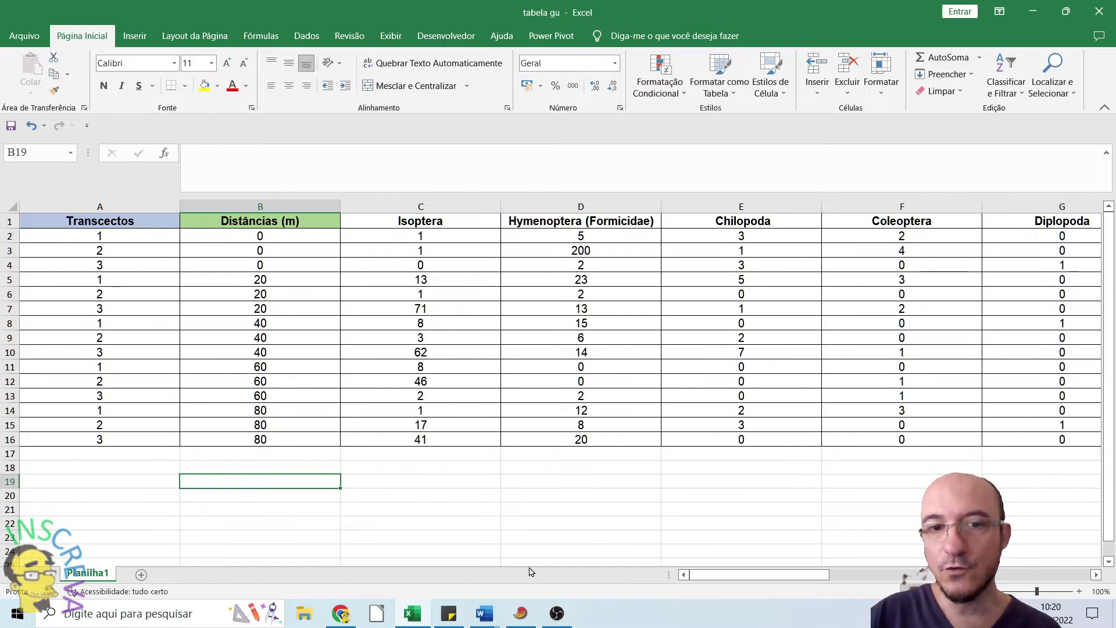
Switch to PAST to view its blank data sheet and return to the Excel table
click(520, 614)
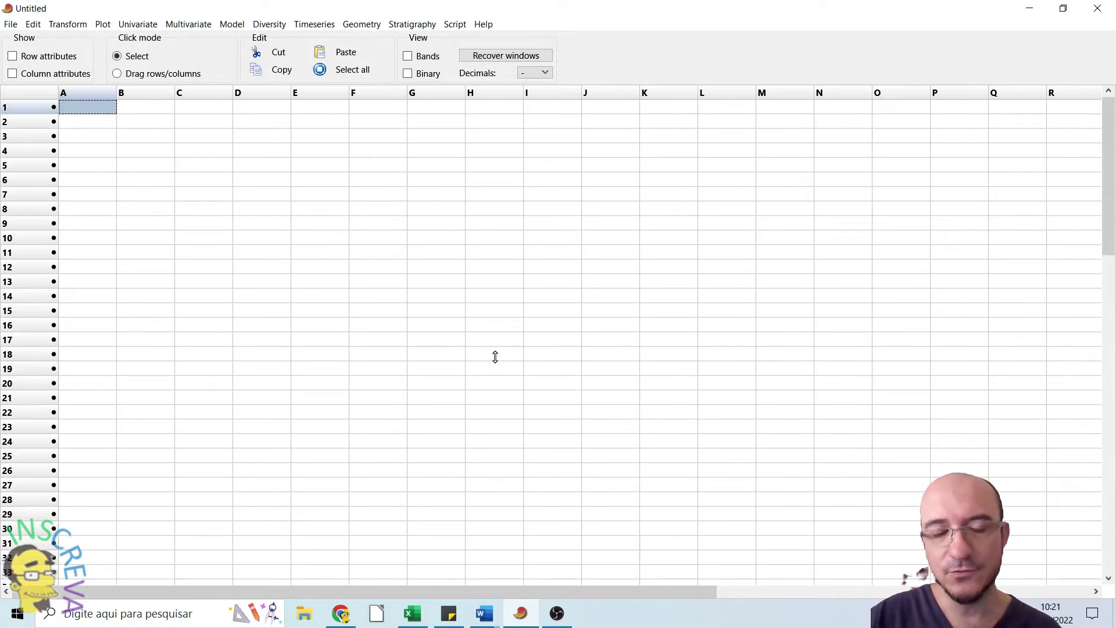
click(515, 610)
click(473, 498)
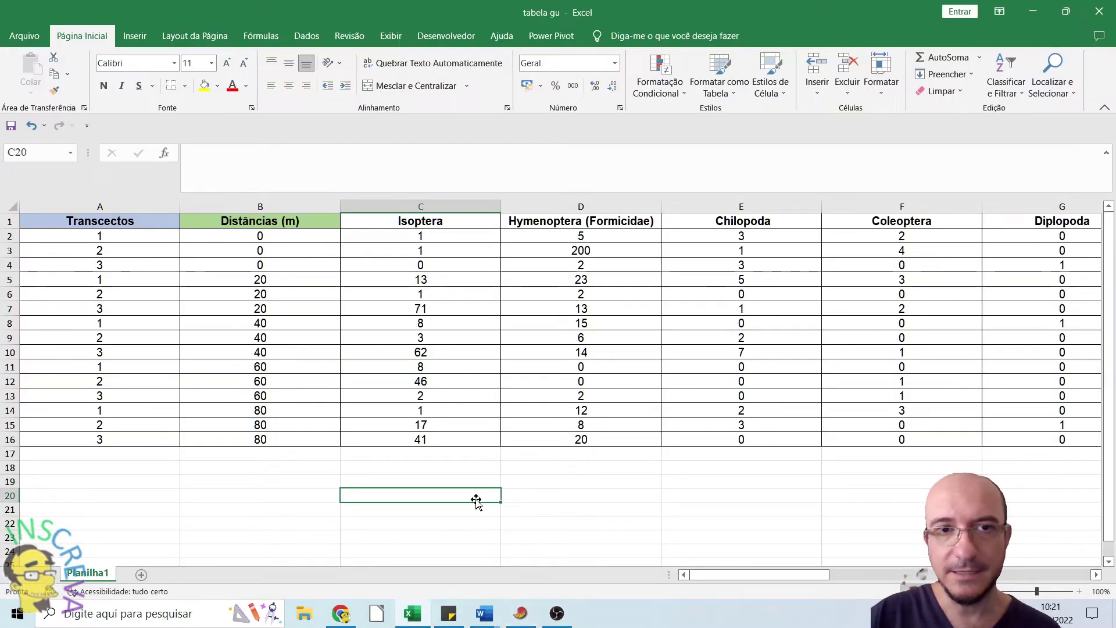
Examine the Transcectos and Distâncias (m) columns of the sampling table
click(199, 296)
drag(113, 221, 125, 437)
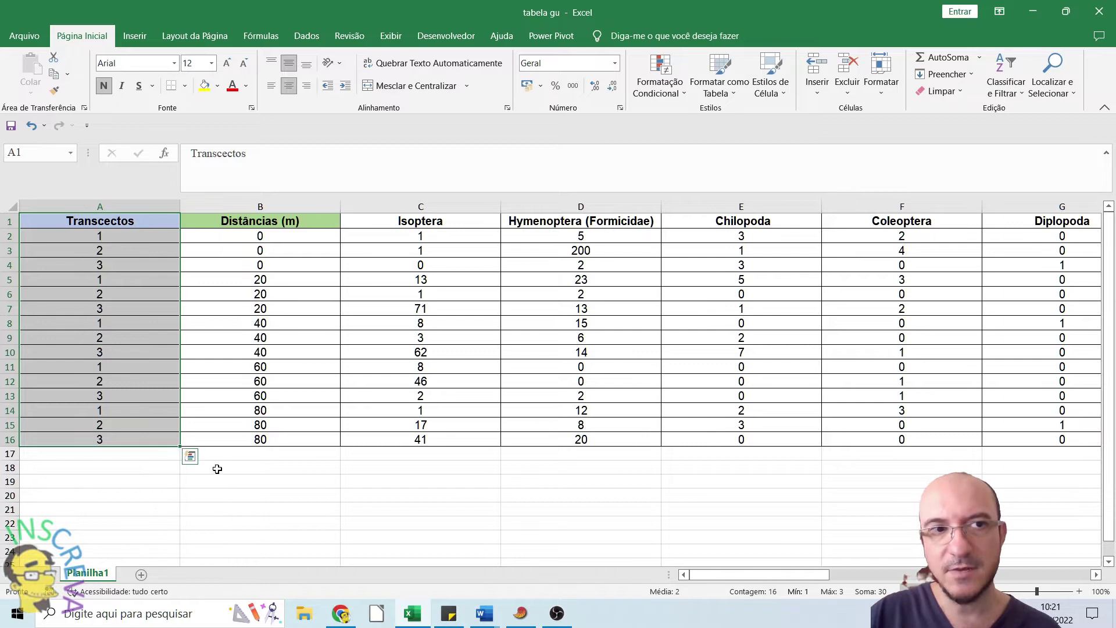
click(221, 481)
drag(238, 218, 244, 440)
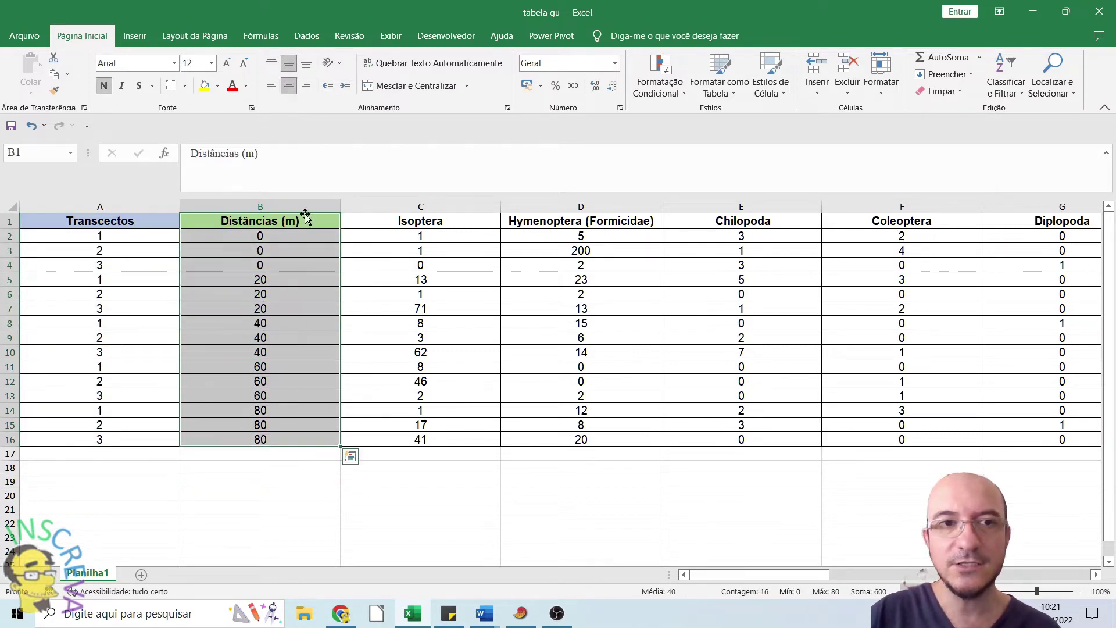
drag(298, 221, 290, 438)
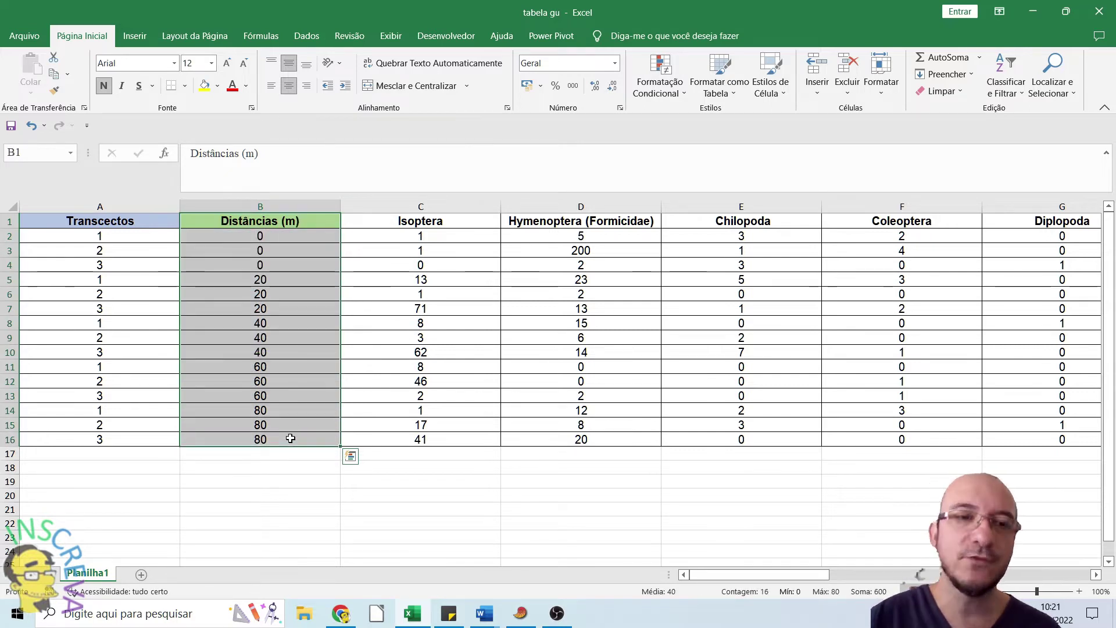
drag(302, 236, 276, 263)
Examine the fauna group columns from Isoptera to Diplopoda alongside the sampling distances
drag(421, 206, 901, 207)
click(684, 254)
drag(421, 206, 901, 206)
click(457, 293)
drag(276, 235, 278, 439)
click(493, 482)
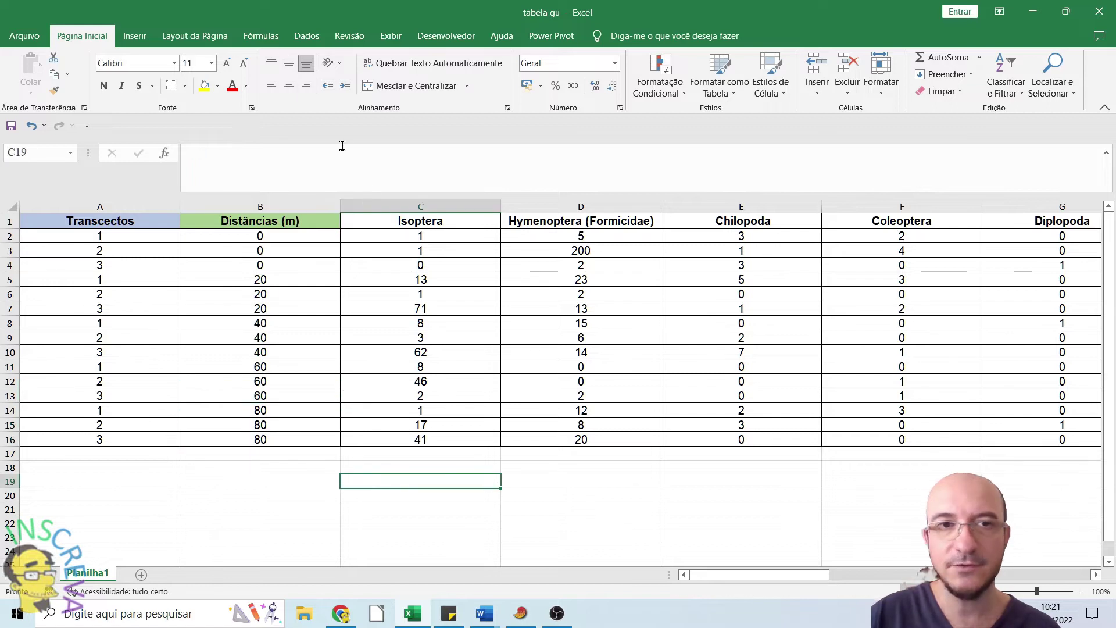
click(420, 206)
click(581, 207)
click(741, 206)
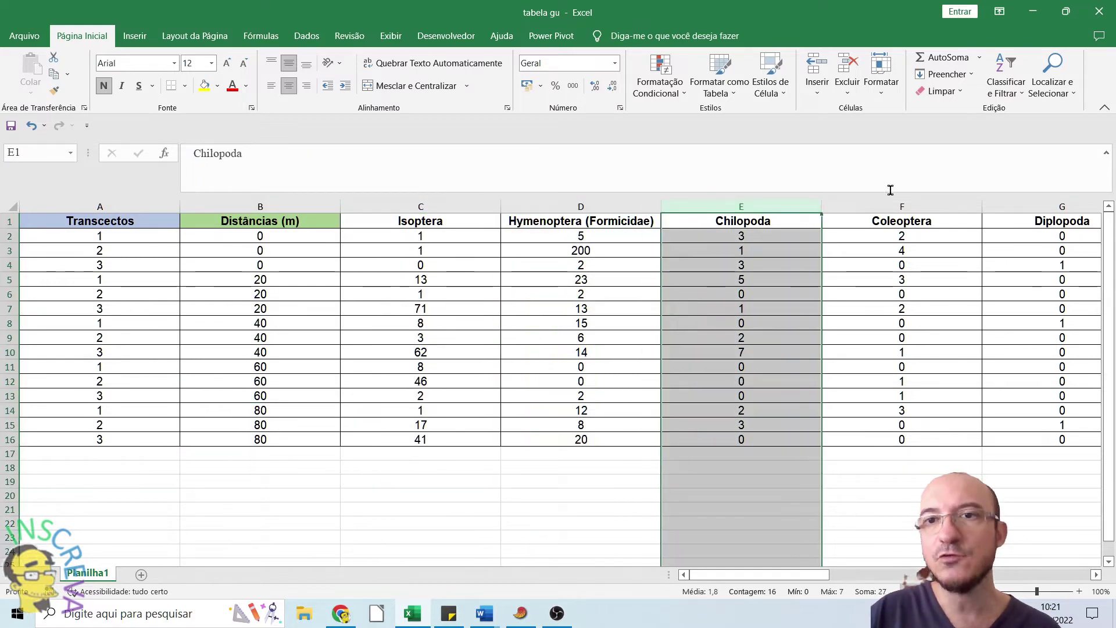
click(907, 207)
click(1003, 206)
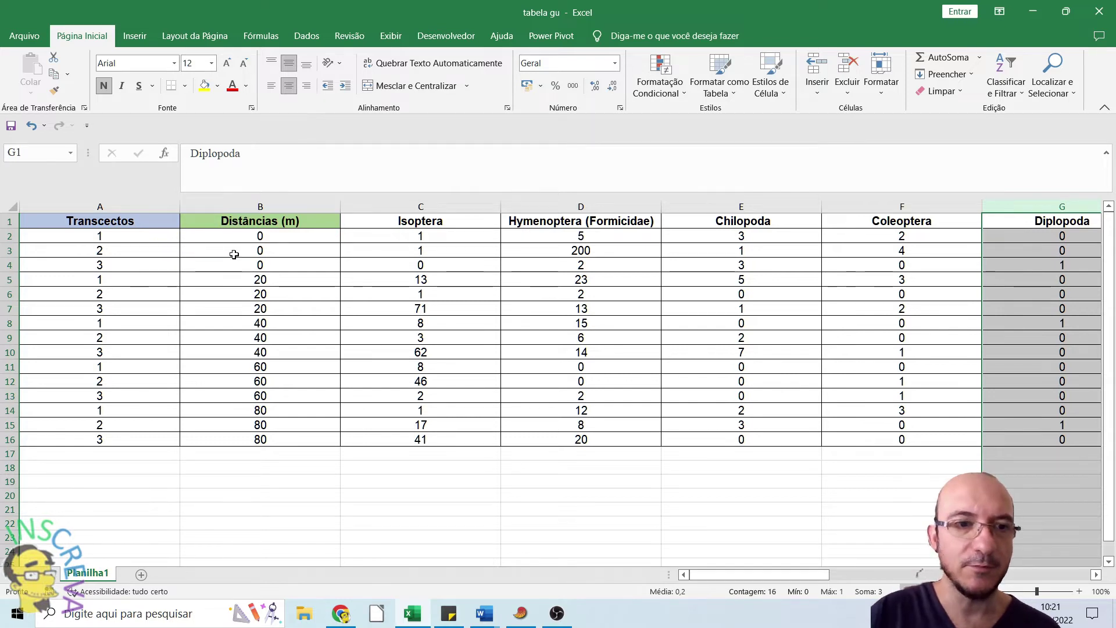
click(260, 323)
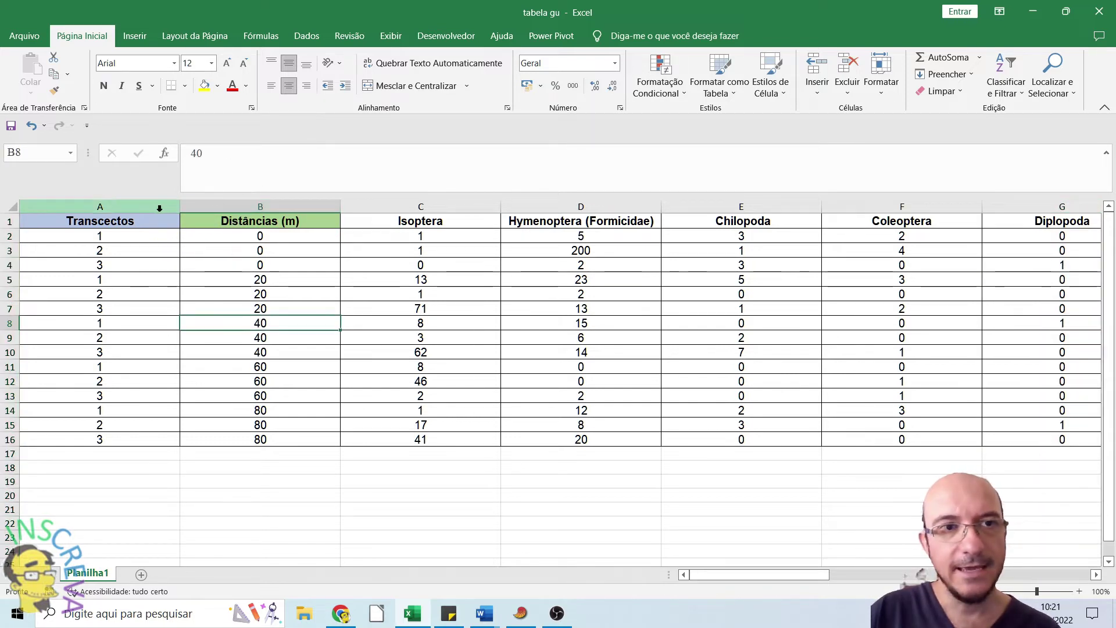
drag(764, 575, 723, 577)
click(524, 497)
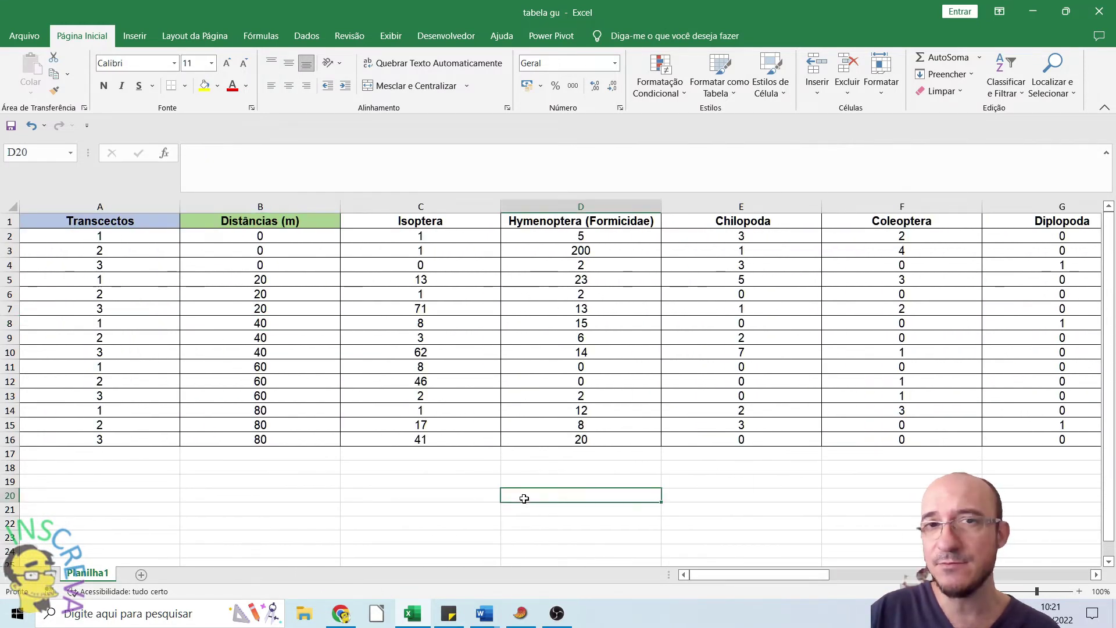
drag(314, 224, 419, 442)
click(360, 491)
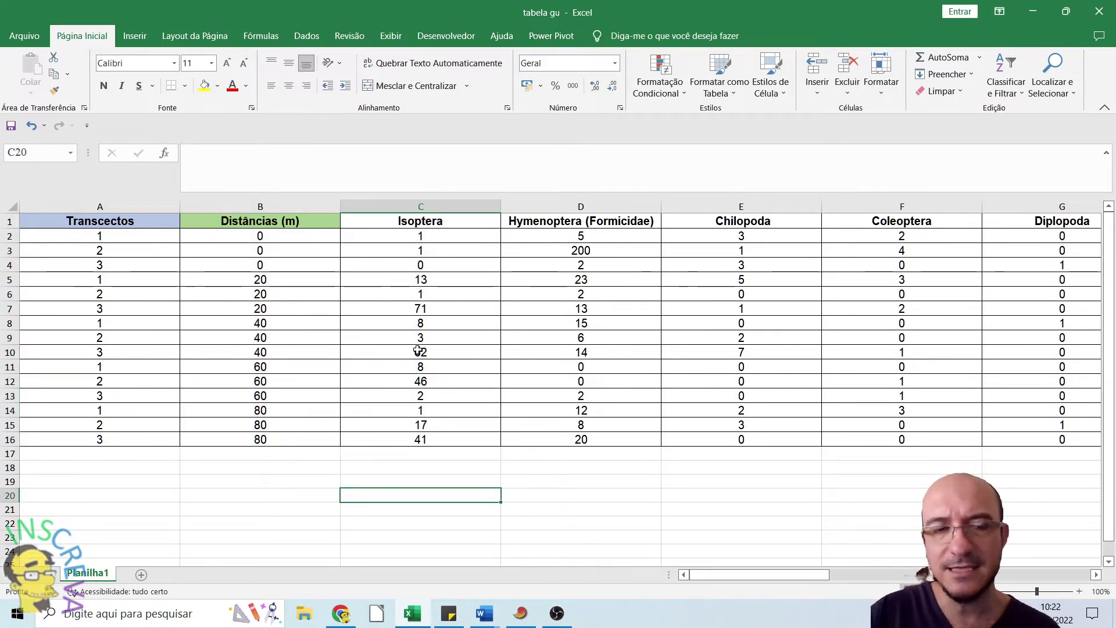
click(457, 336)
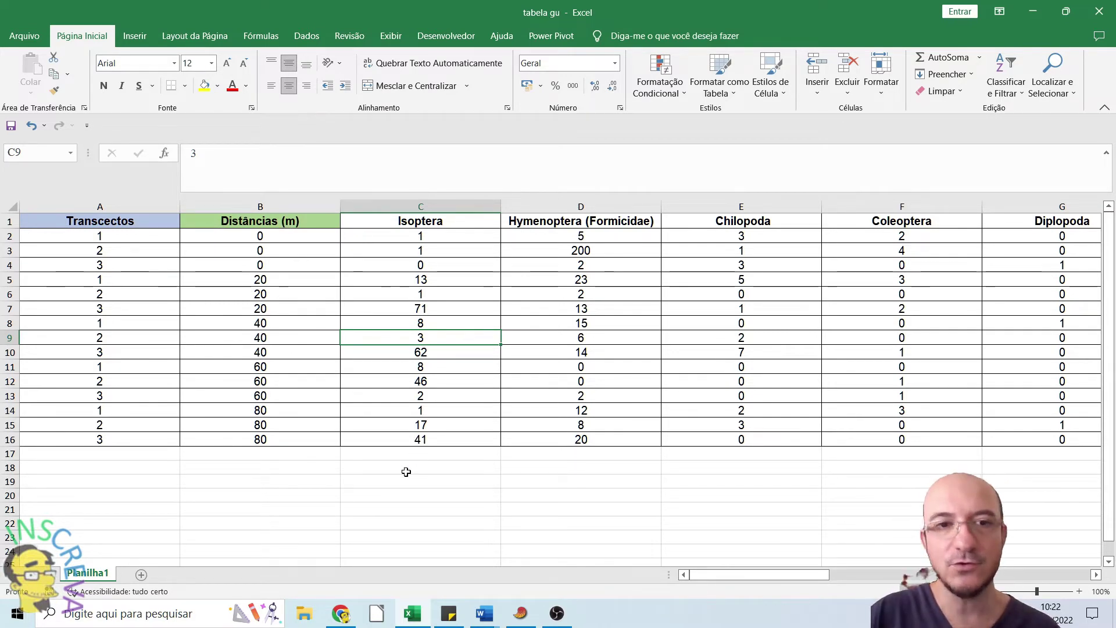
click(410, 472)
drag(277, 471, 372, 469)
click(364, 496)
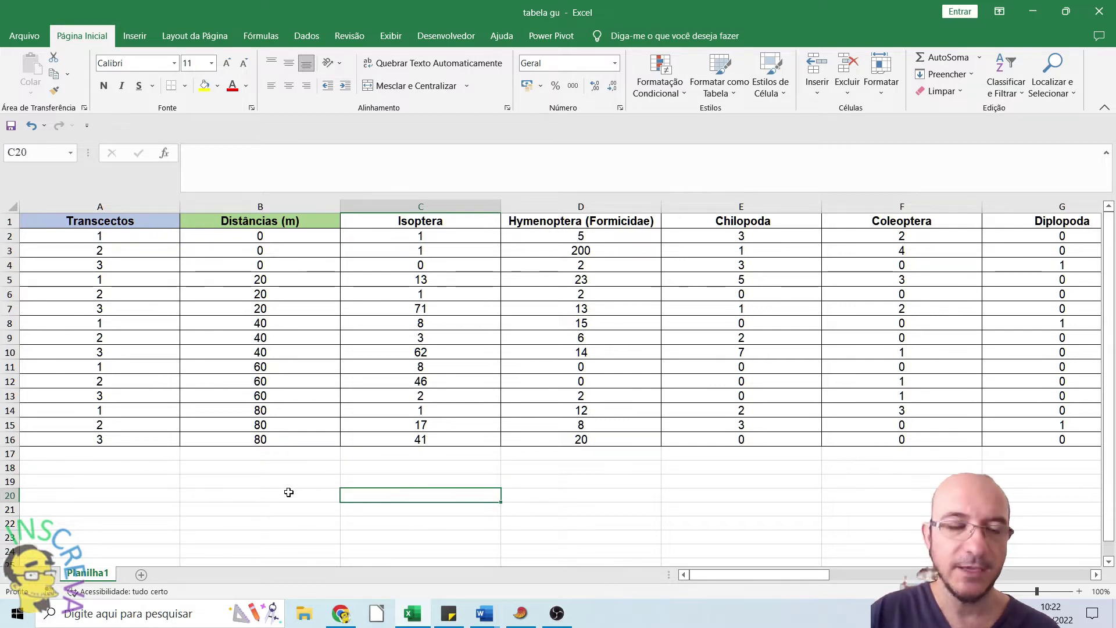
drag(289, 492, 448, 493)
click(333, 459)
click(233, 210)
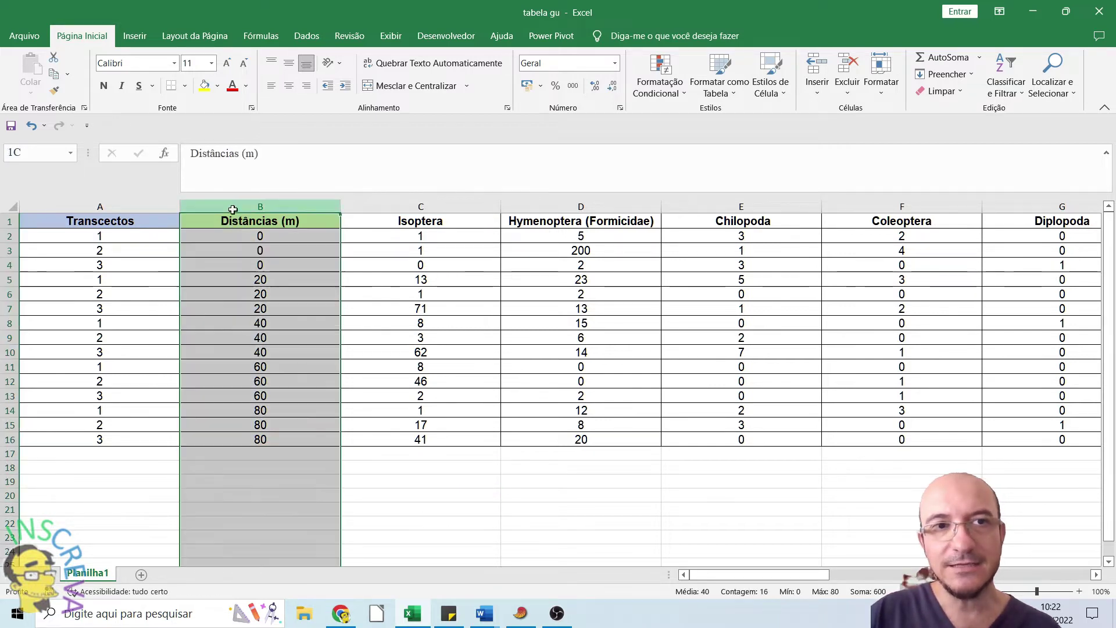
drag(235, 221, 991, 440)
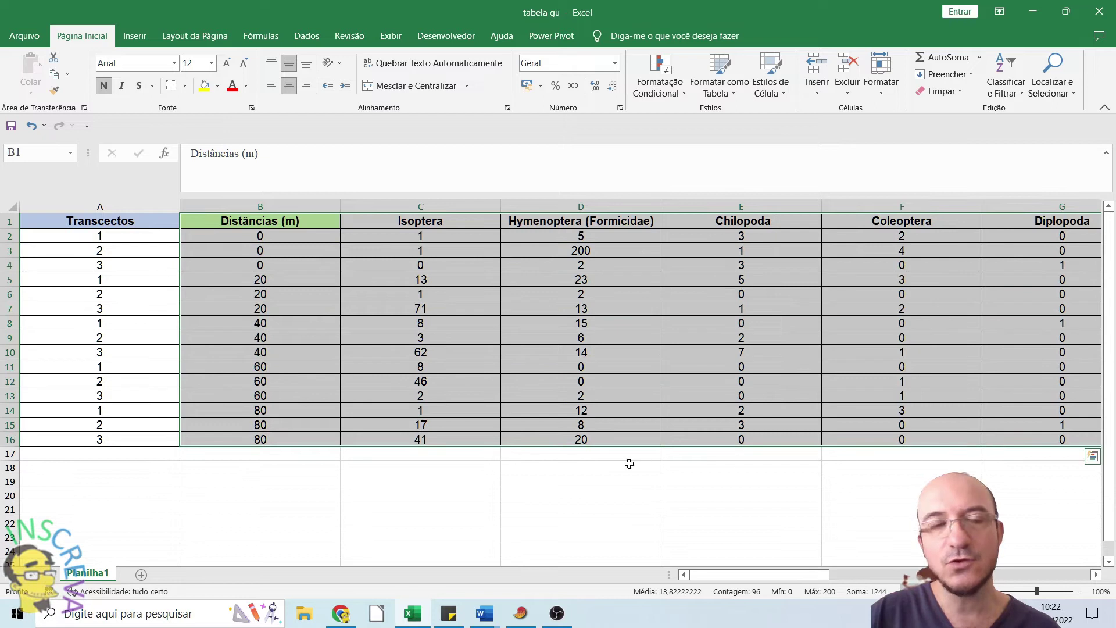
click(629, 463)
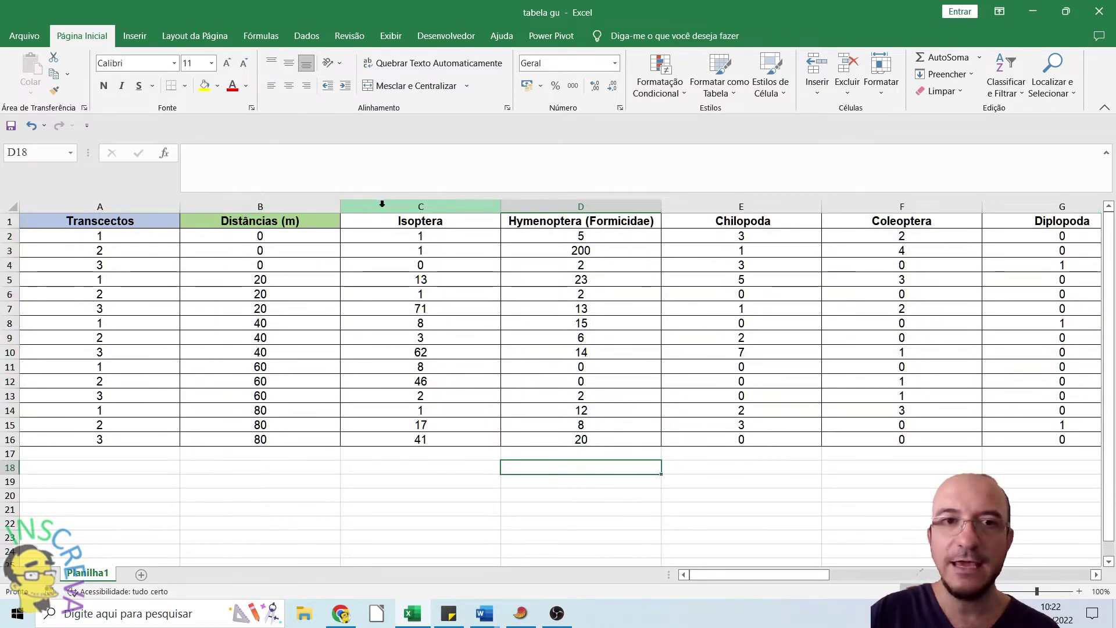
click(266, 266)
drag(263, 235, 265, 436)
click(289, 501)
mouse_move(275, 240)
mouse_down()
mouse_move(279, 438)
mouse_move(303, 289)
mouse_move(279, 236)
mouse_up()
click(424, 482)
click(292, 465)
click(379, 470)
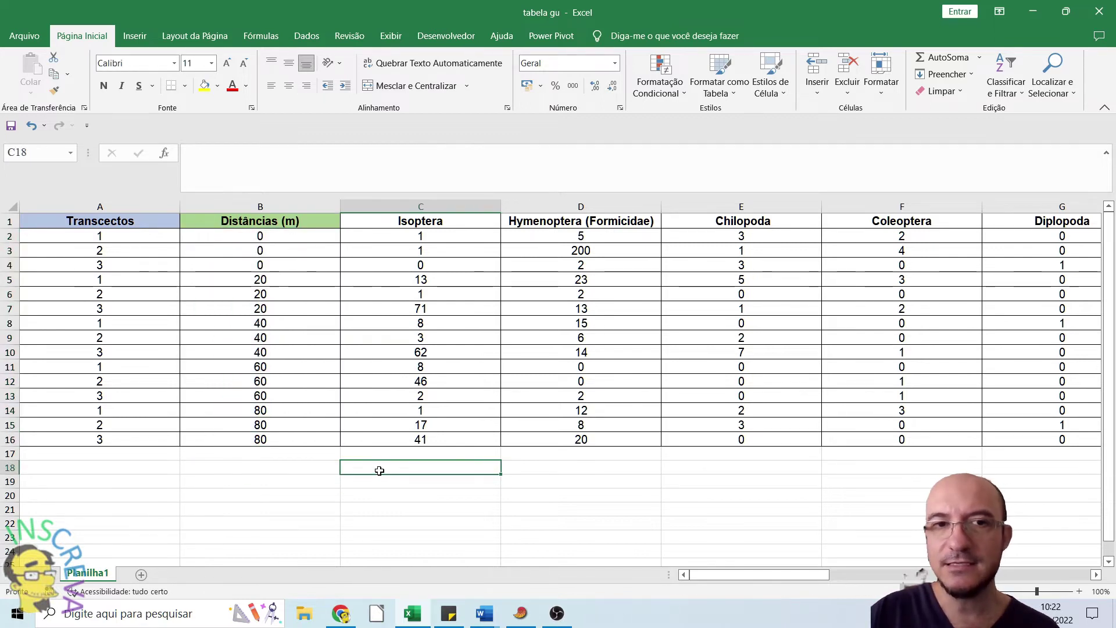
Insert a new column before Isoptera and give it the header Distâncias
right_click(383, 200)
click(428, 327)
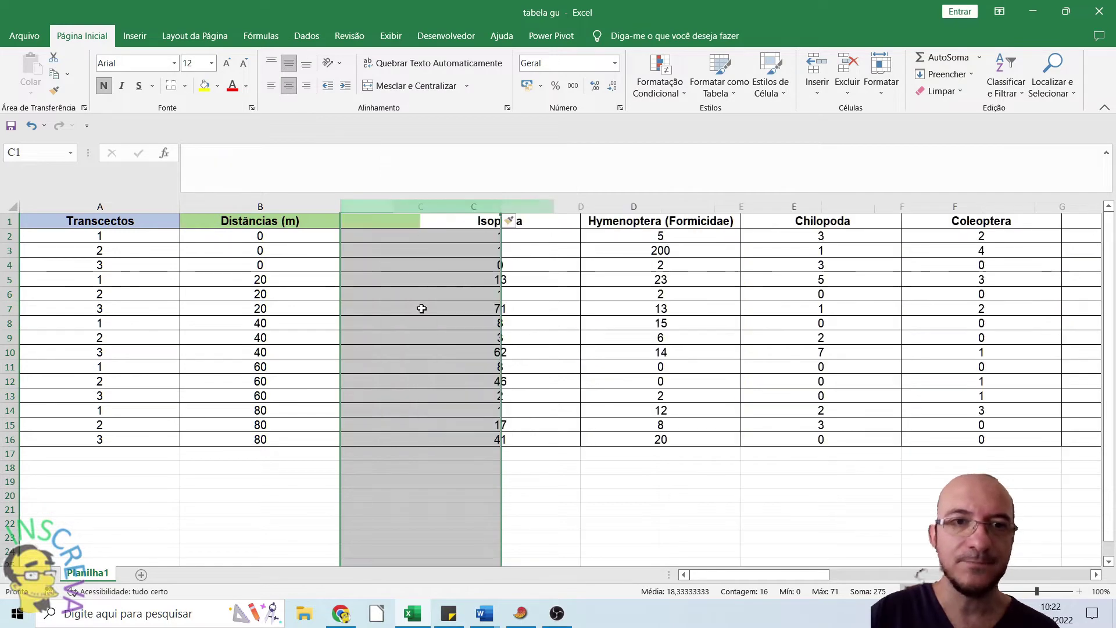
click(410, 217)
text(Dist)
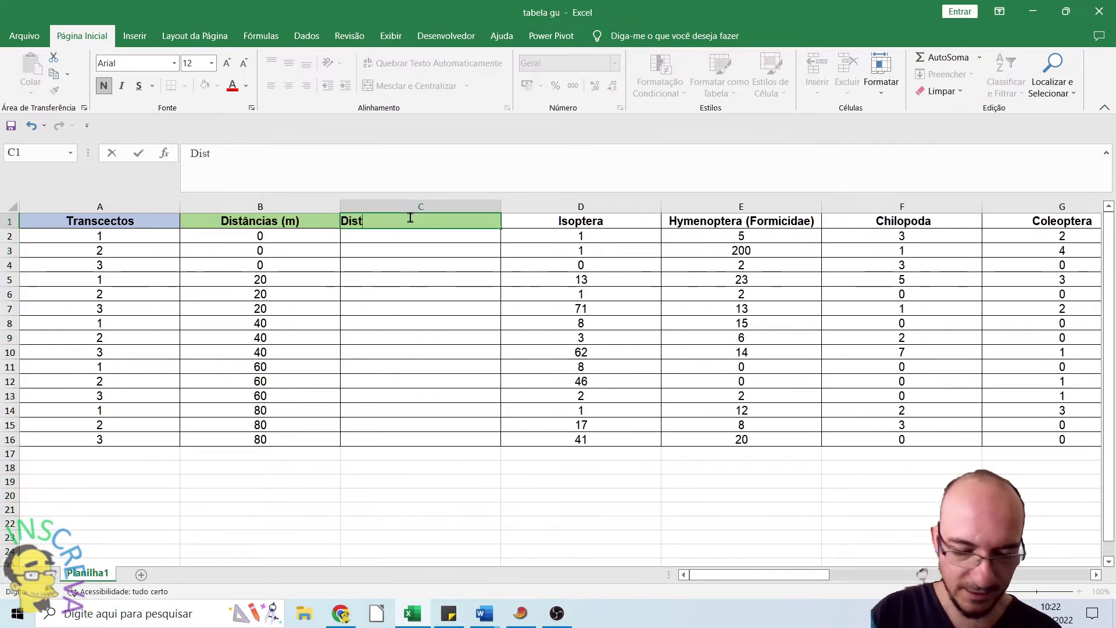
text(âncias)
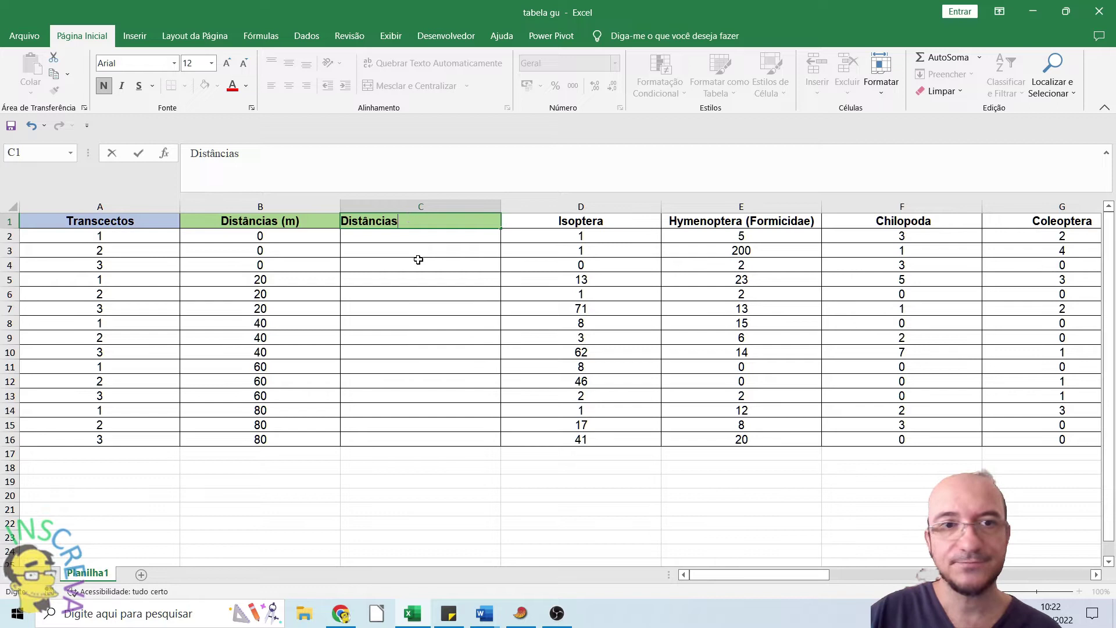
key(Return)
Enter the text label 0 m in the first data row of the new Distâncias column
drag(292, 241, 293, 440)
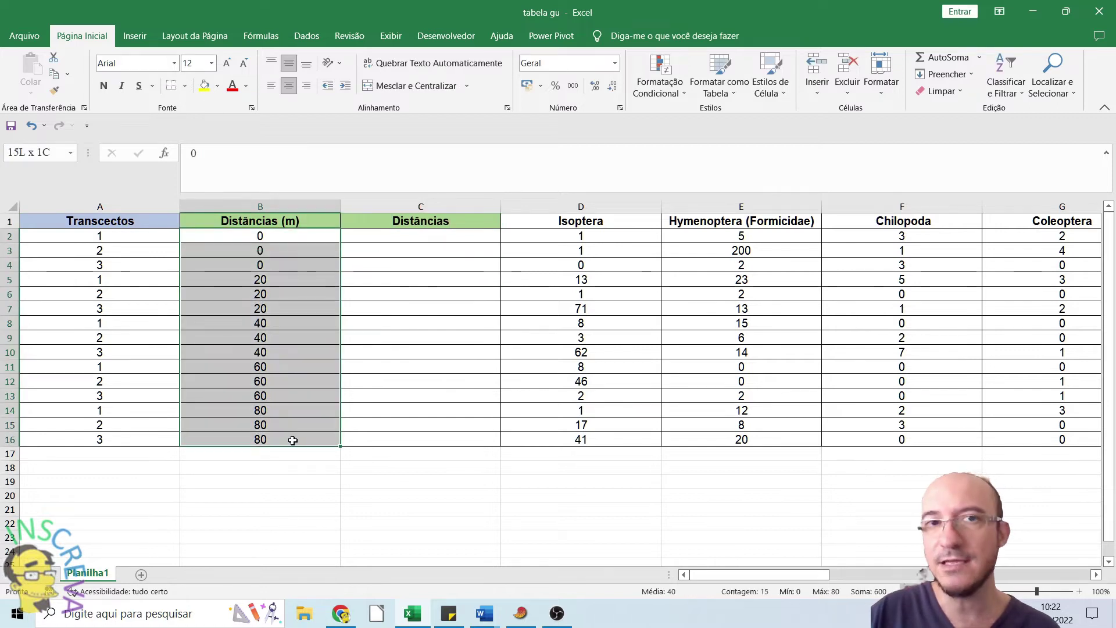
click(381, 294)
drag(267, 236, 273, 440)
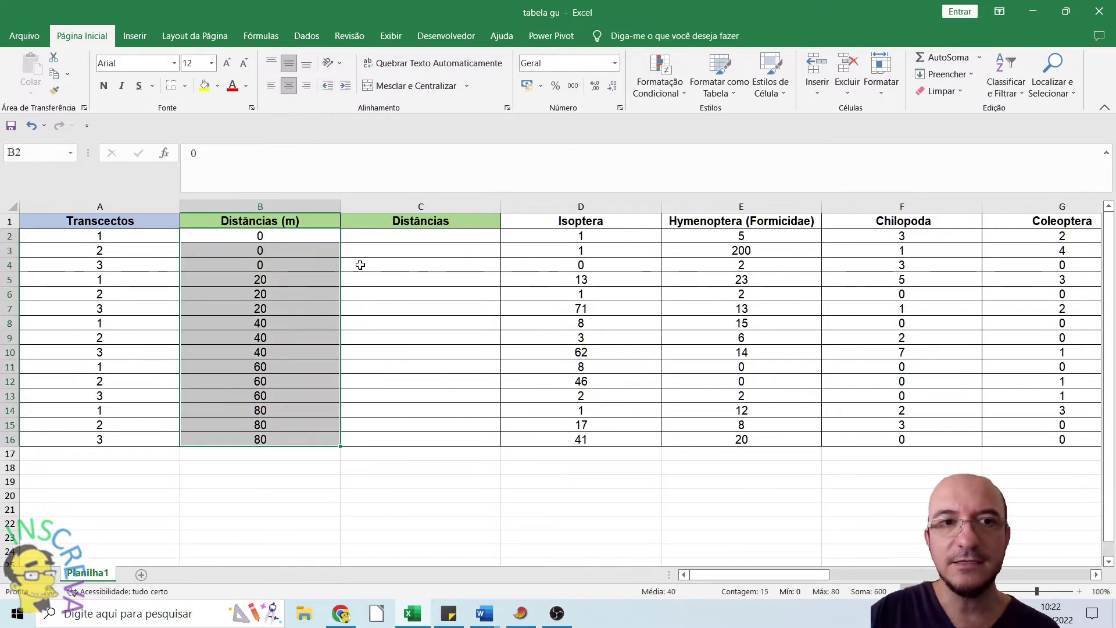
click(379, 234)
text(0 )
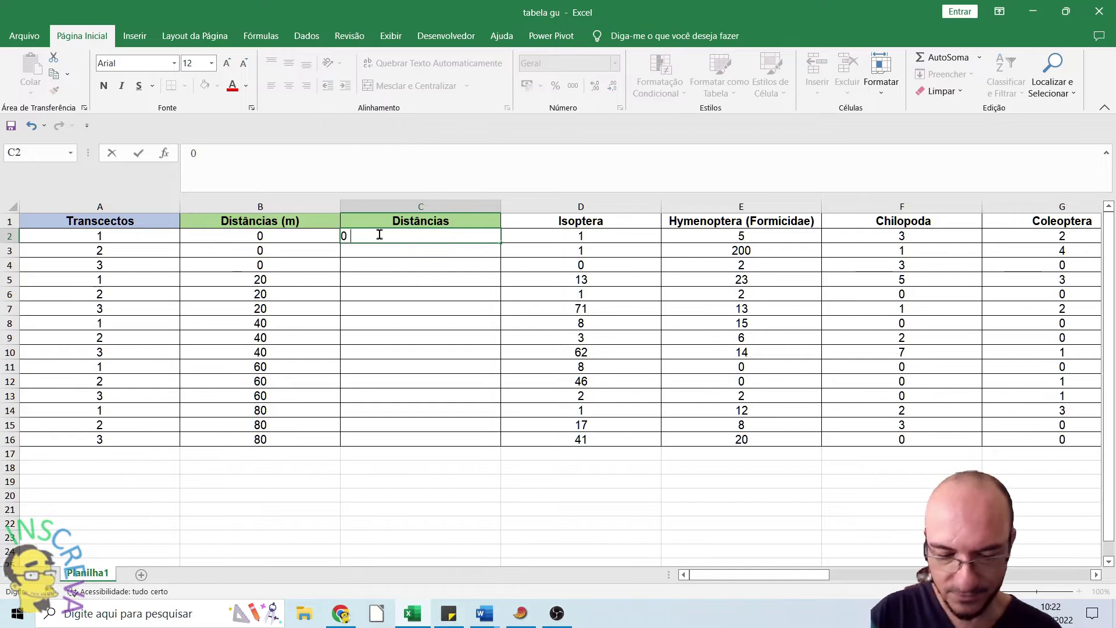
text(m)
key(Return)
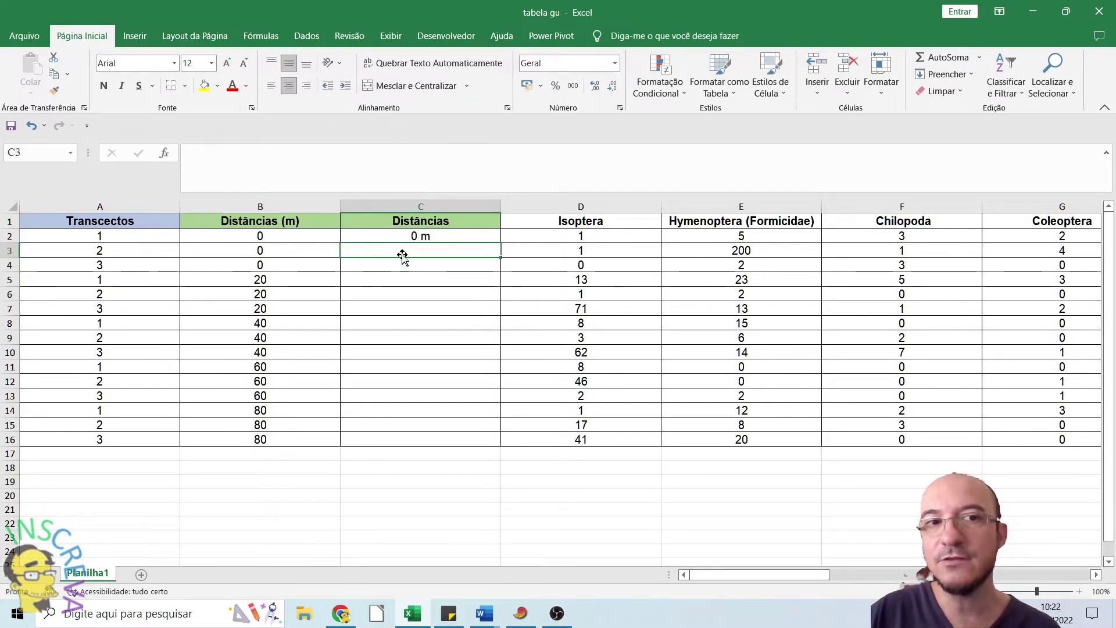
drag(415, 216, 419, 439)
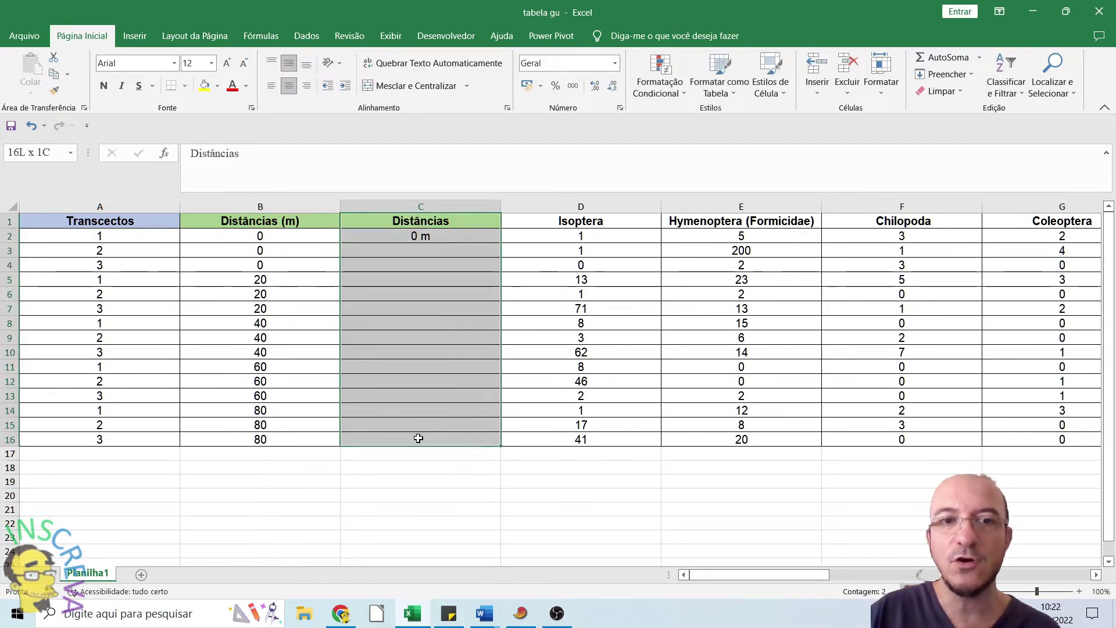
click(428, 250)
click(426, 237)
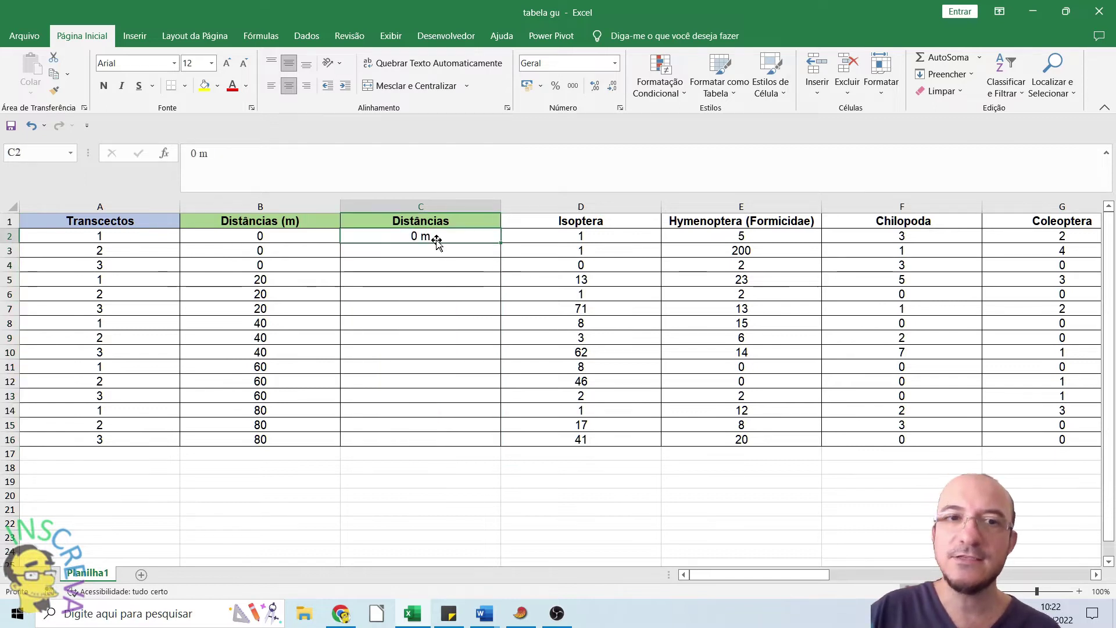
click(336, 297)
drag(262, 237, 264, 441)
click(410, 340)
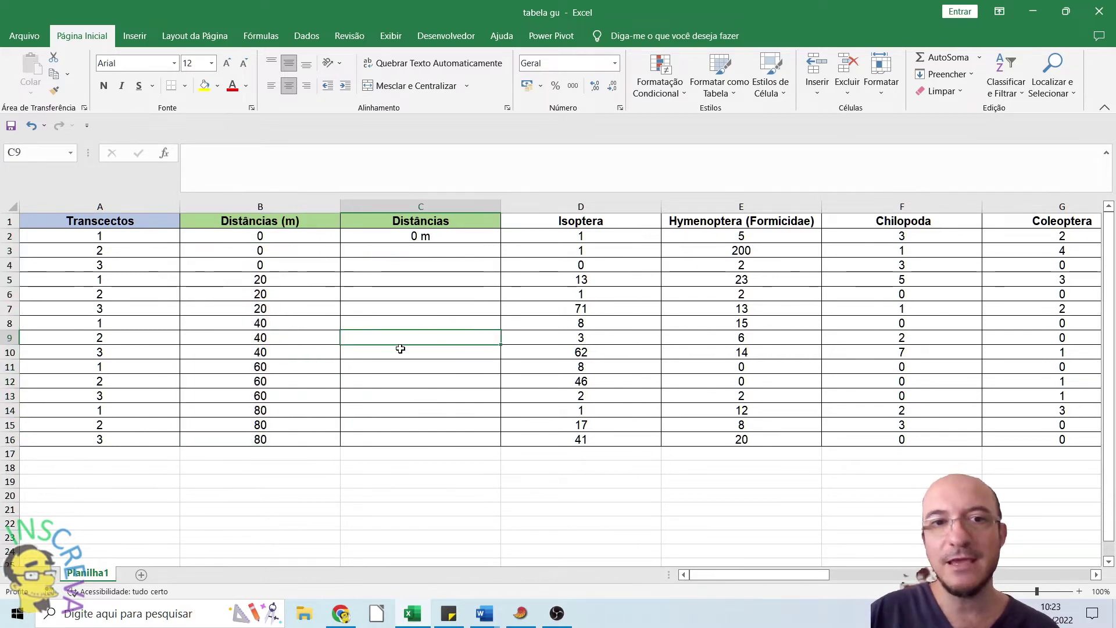
drag(266, 237, 263, 442)
click(349, 379)
drag(282, 238, 279, 440)
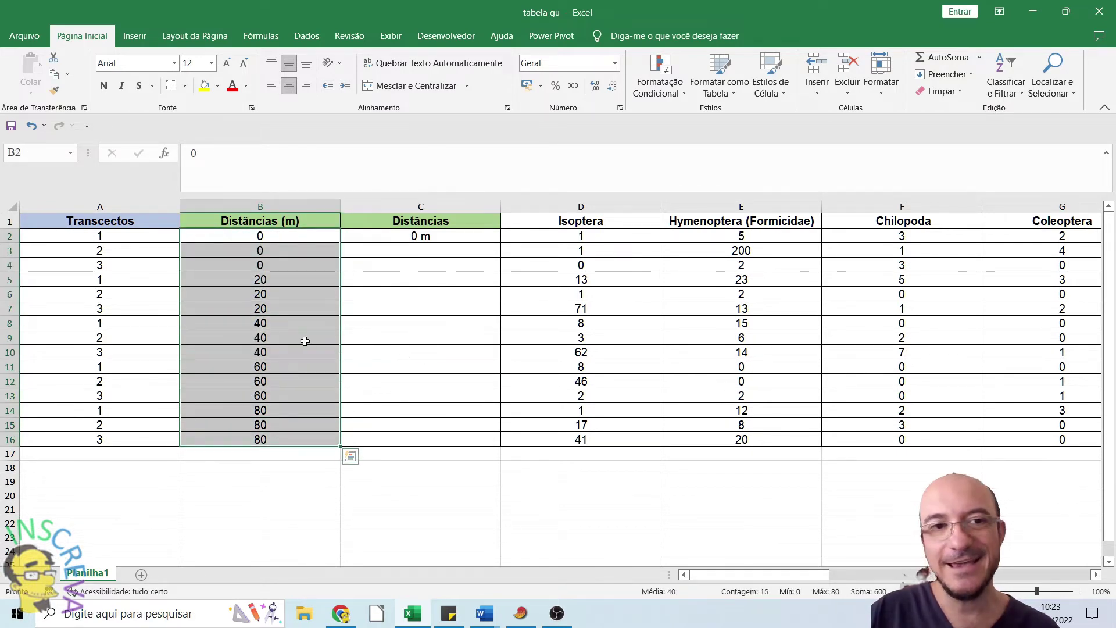
click(414, 307)
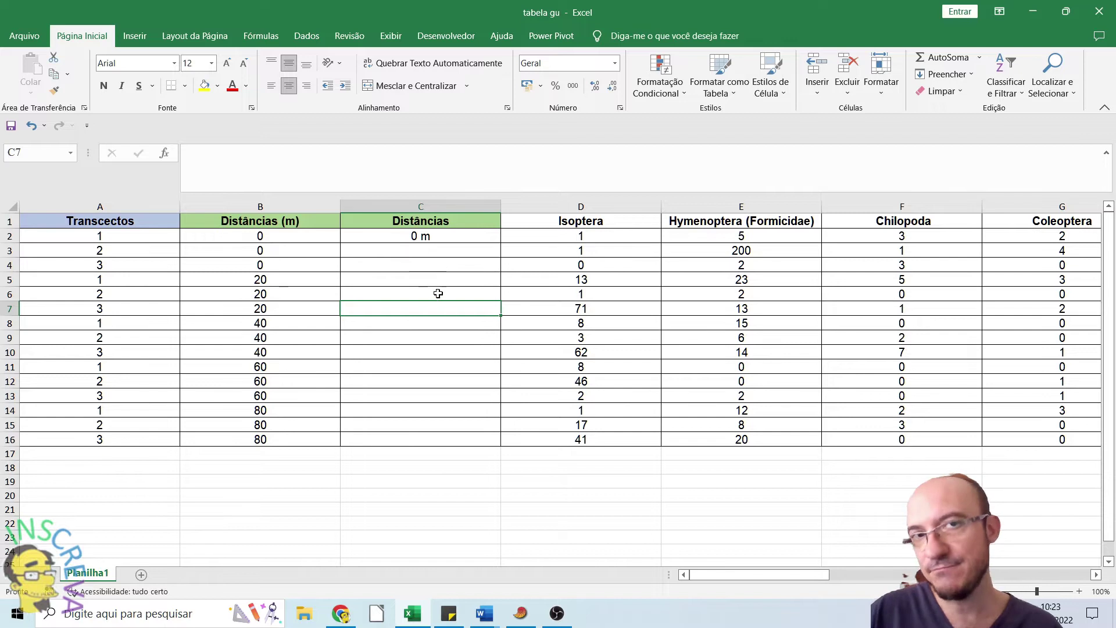
drag(289, 238, 292, 443)
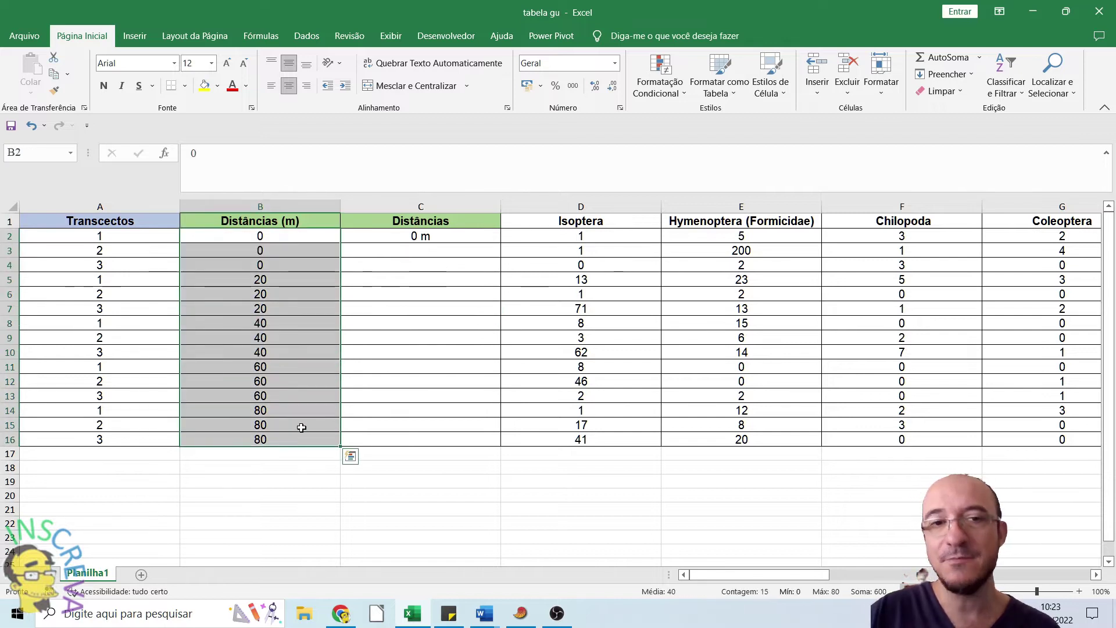
click(369, 365)
drag(277, 240, 278, 442)
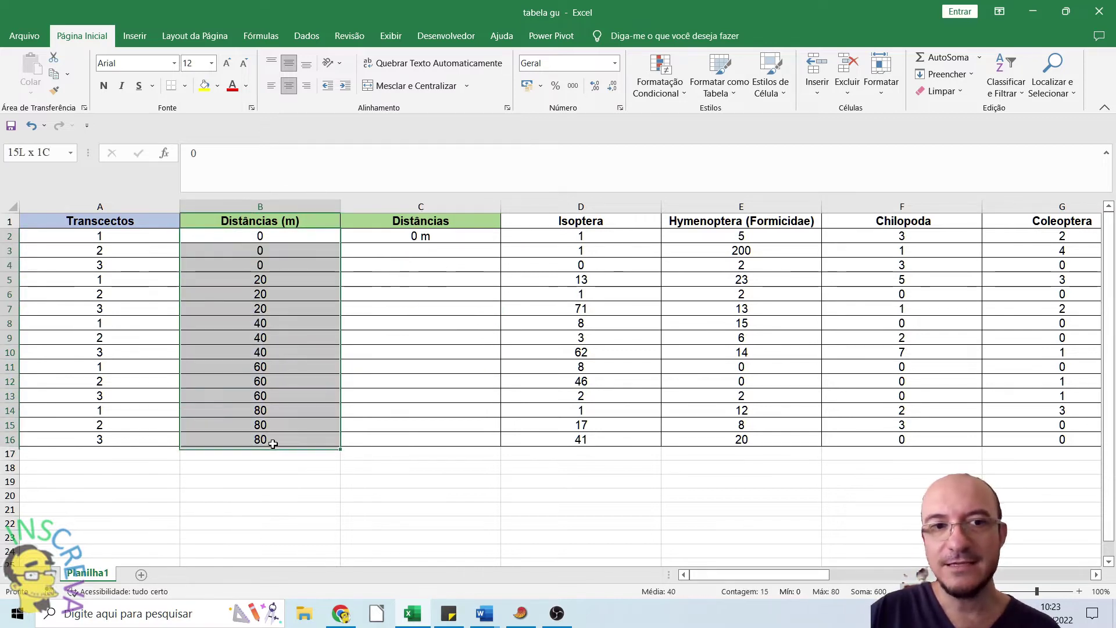
click(406, 329)
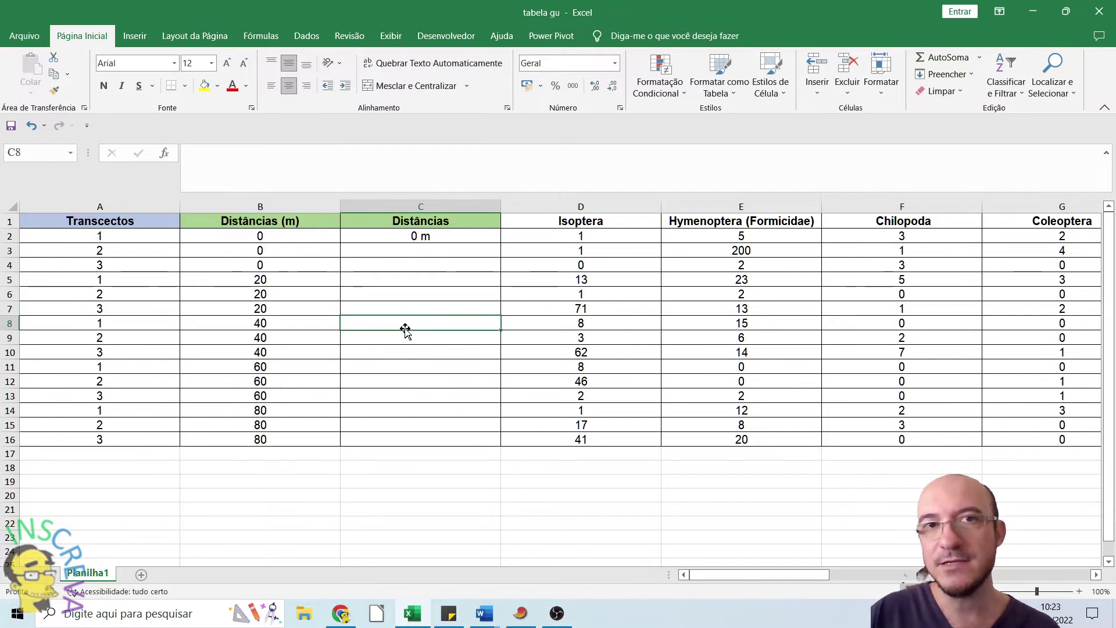
click(412, 240)
click(428, 247)
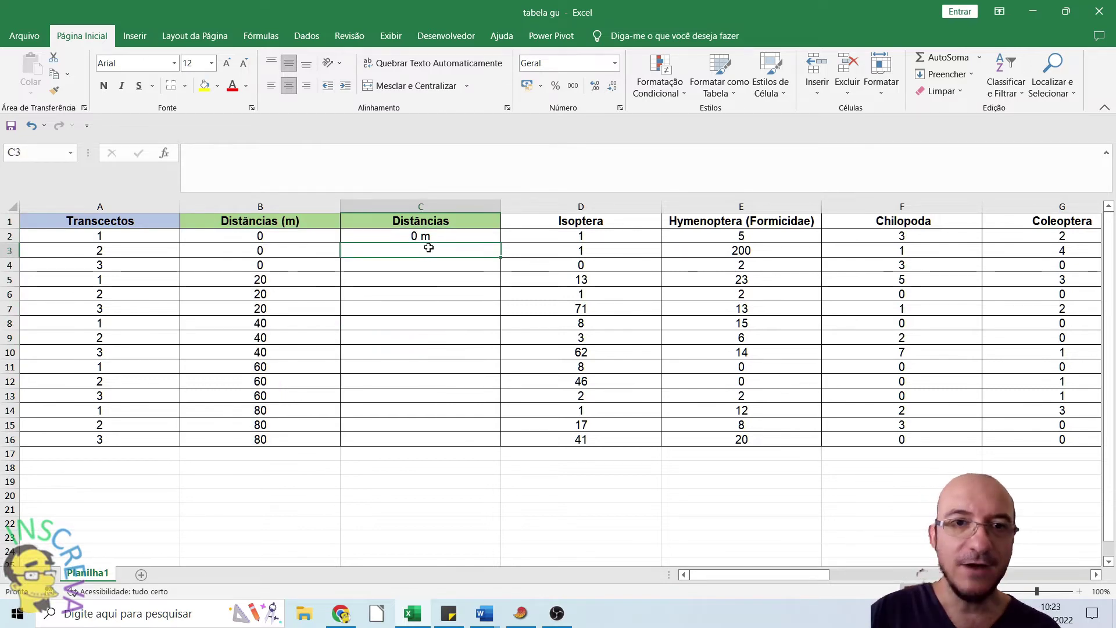
text(0 m)
key(Return)
click(430, 249)
key(BackSpace)
Replace the first data cell of the new Distâncias column with the formula =B2&" "&"m"
key(Up)
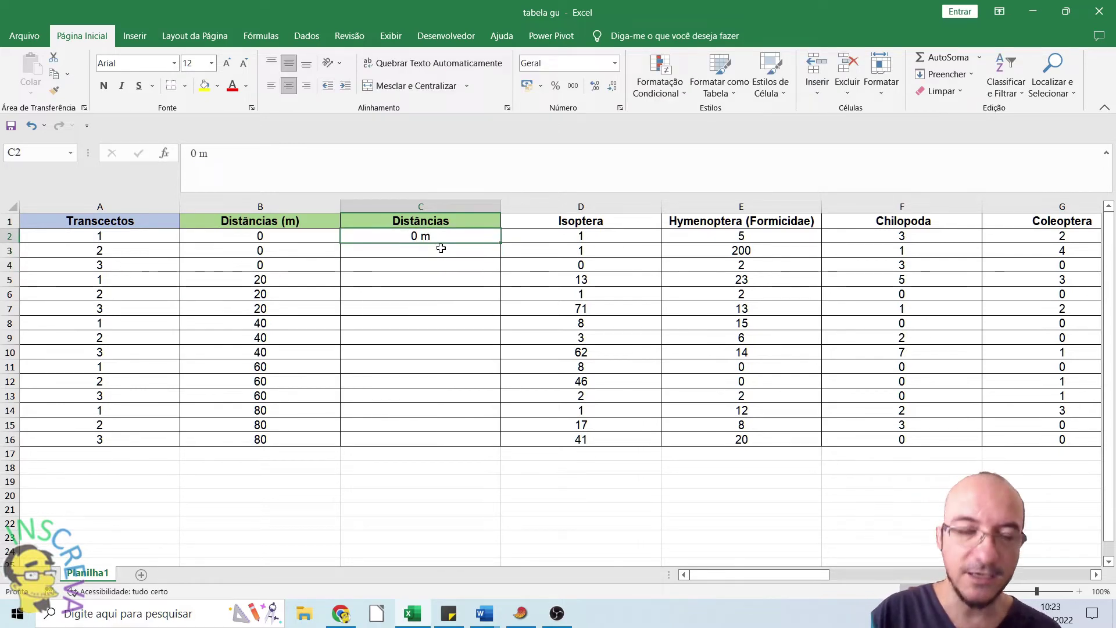
text(=)
click(300, 238)
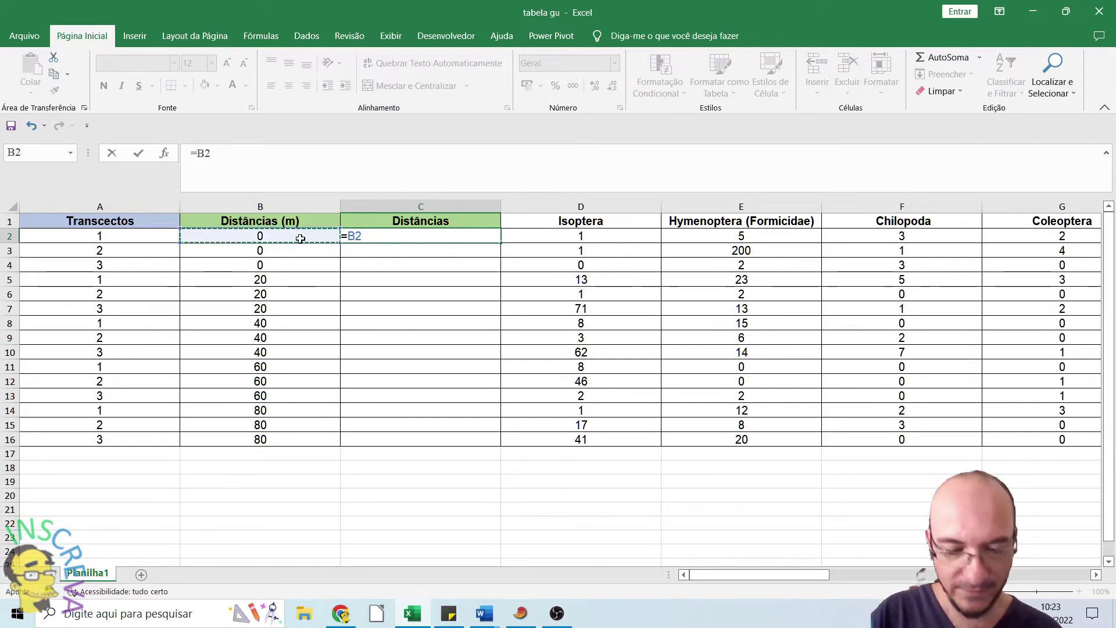
text(&)
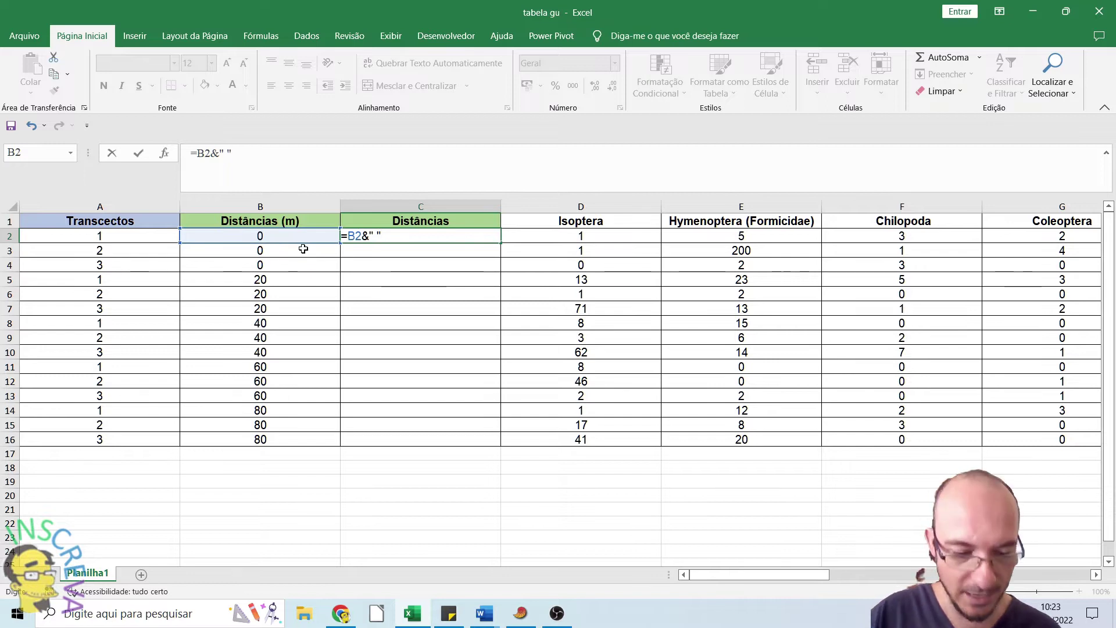
text(&)
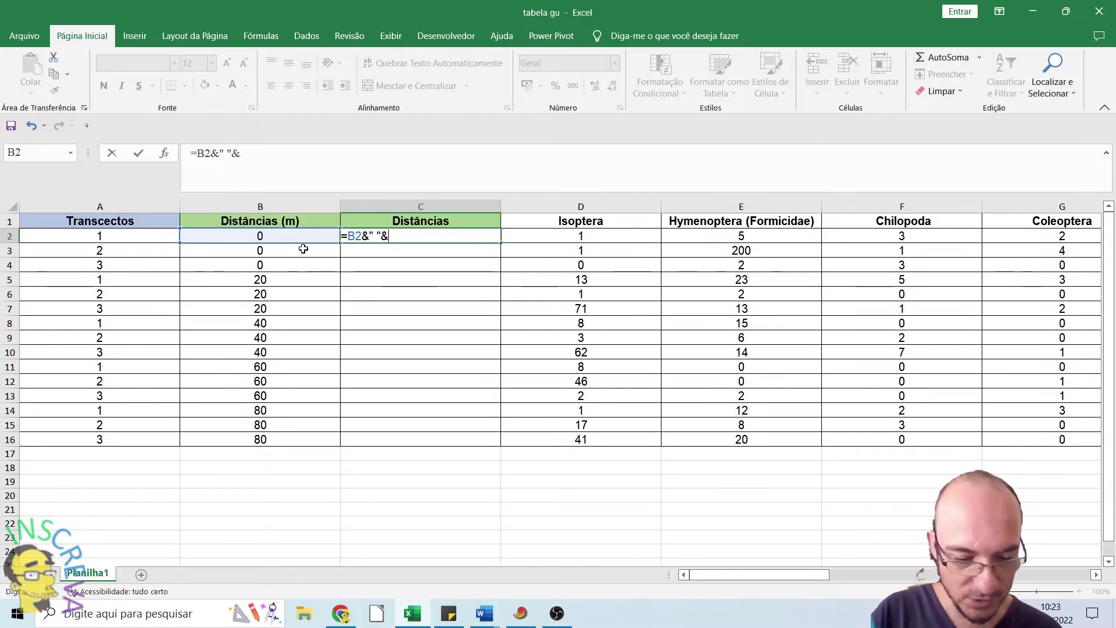
text("m")
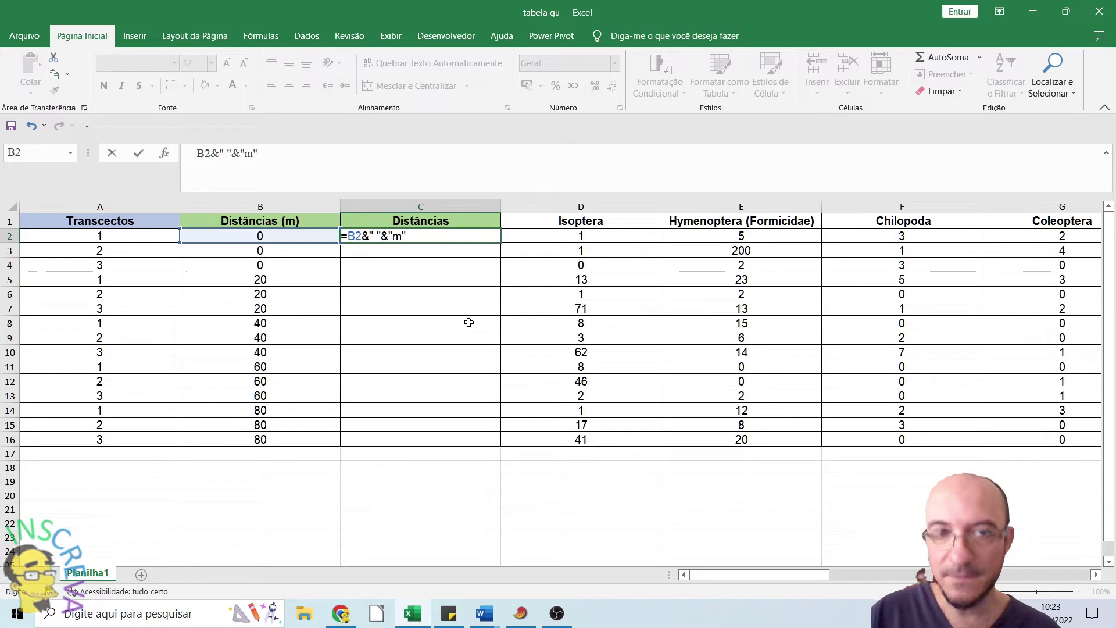
key(Return)
Fill the distance label formula down the Distâncias column to row 16
click(428, 238)
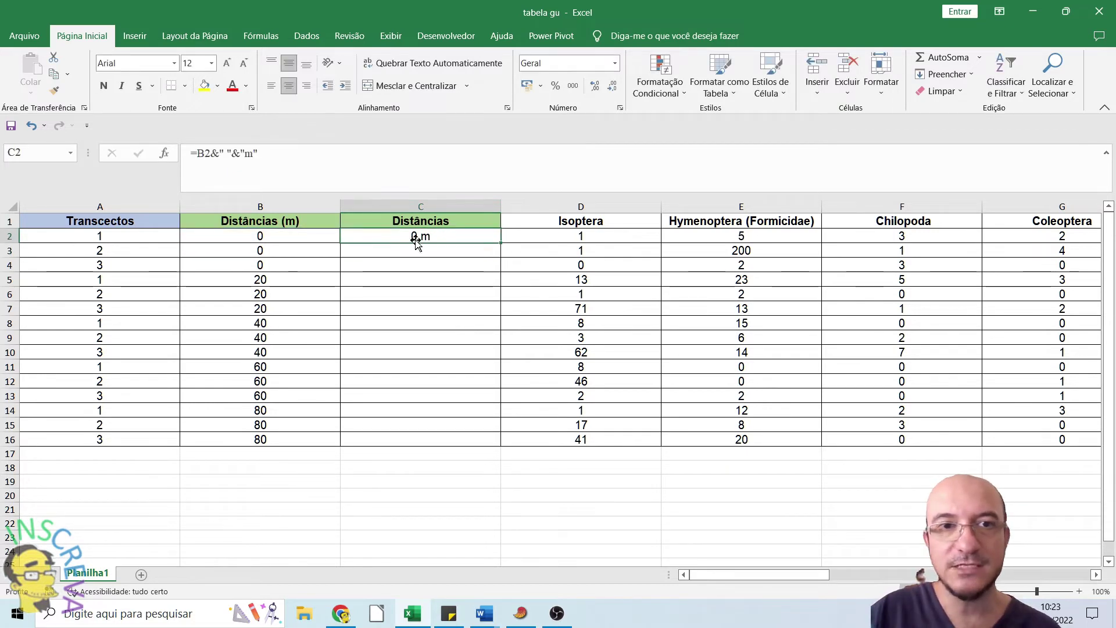
double_click(500, 239)
click(423, 500)
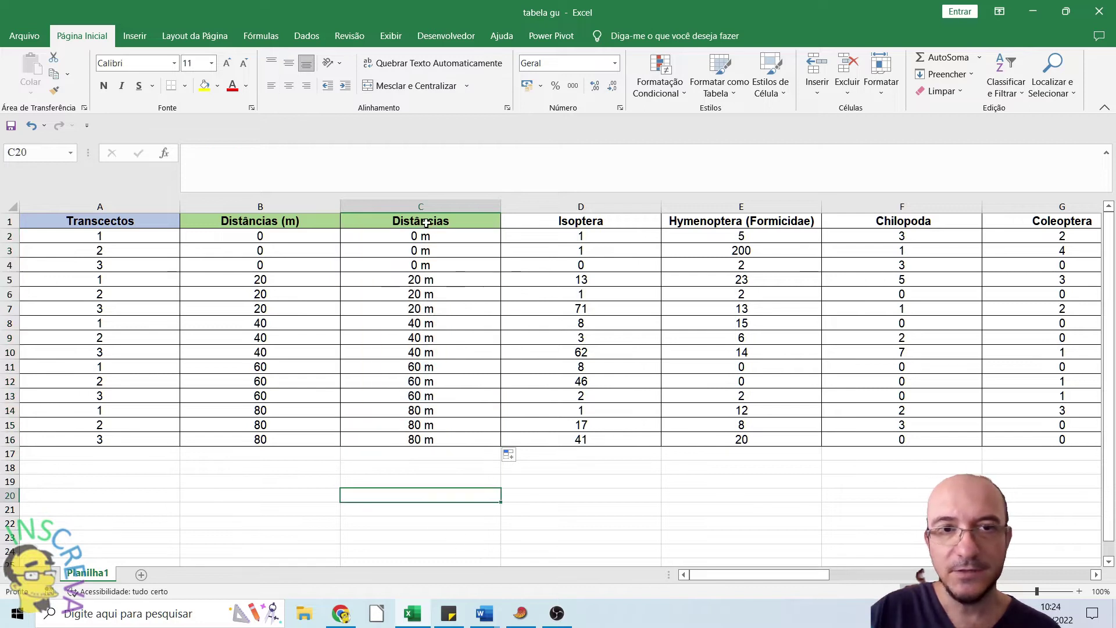
click(397, 457)
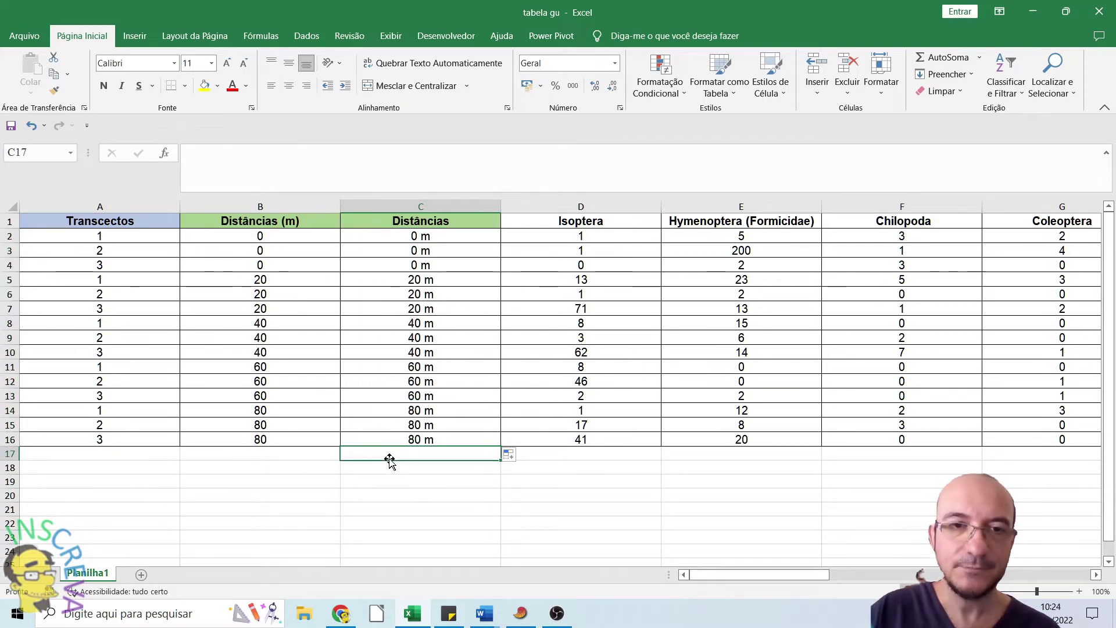
Copy the entire Planilha1 sheet and paste it into a new worksheet as values only
click(414, 198)
click(11, 206)
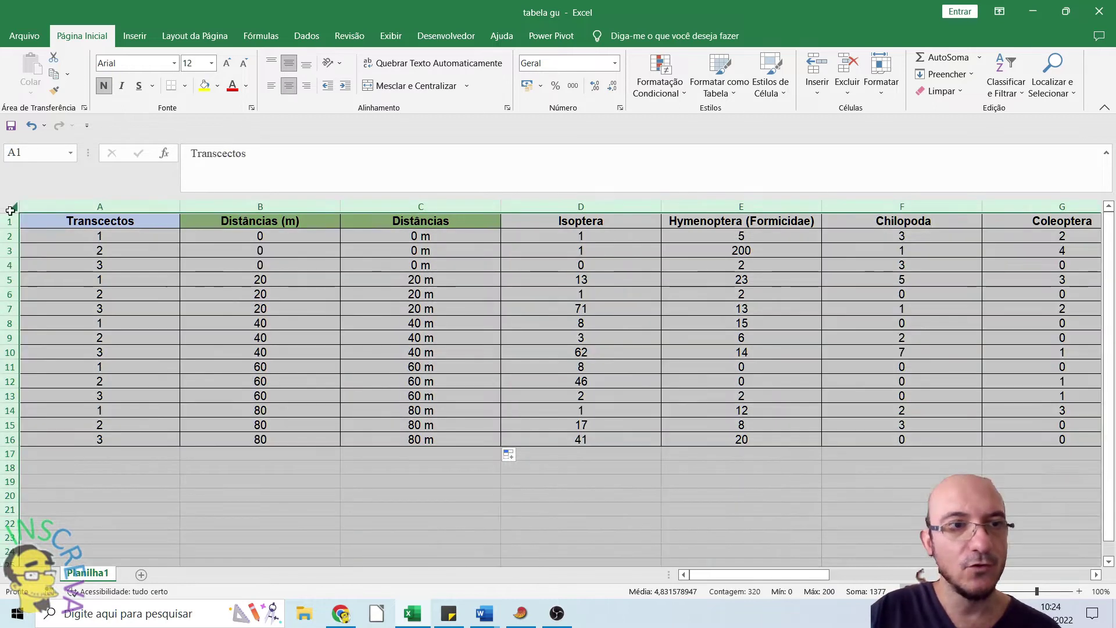
key(ctrl+c)
click(141, 574)
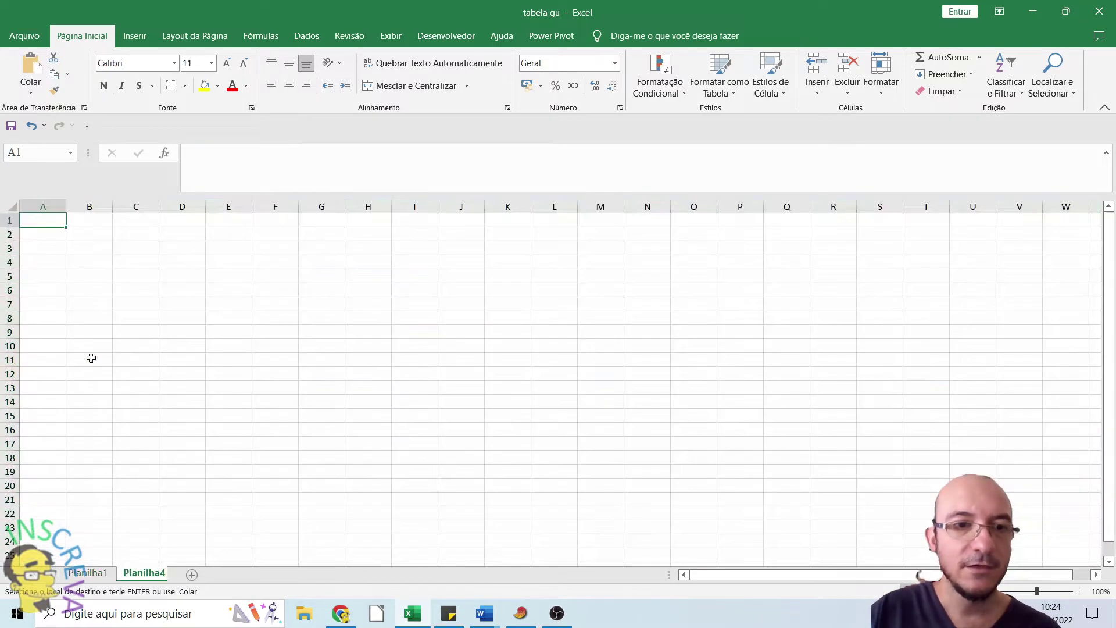
key(ctrl+alt+v)
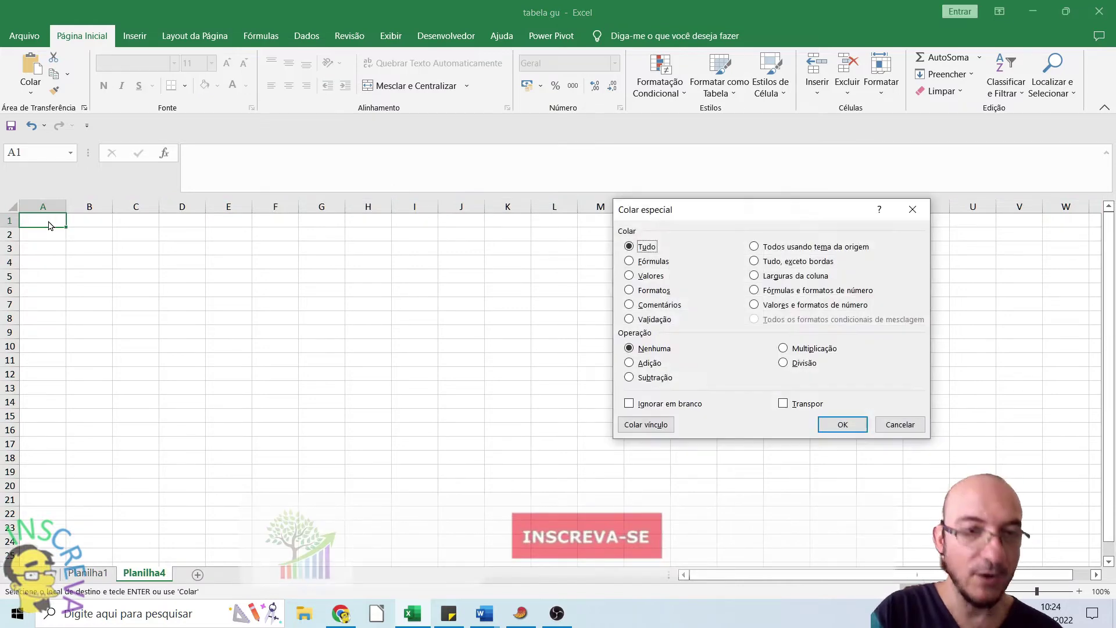
click(641, 277)
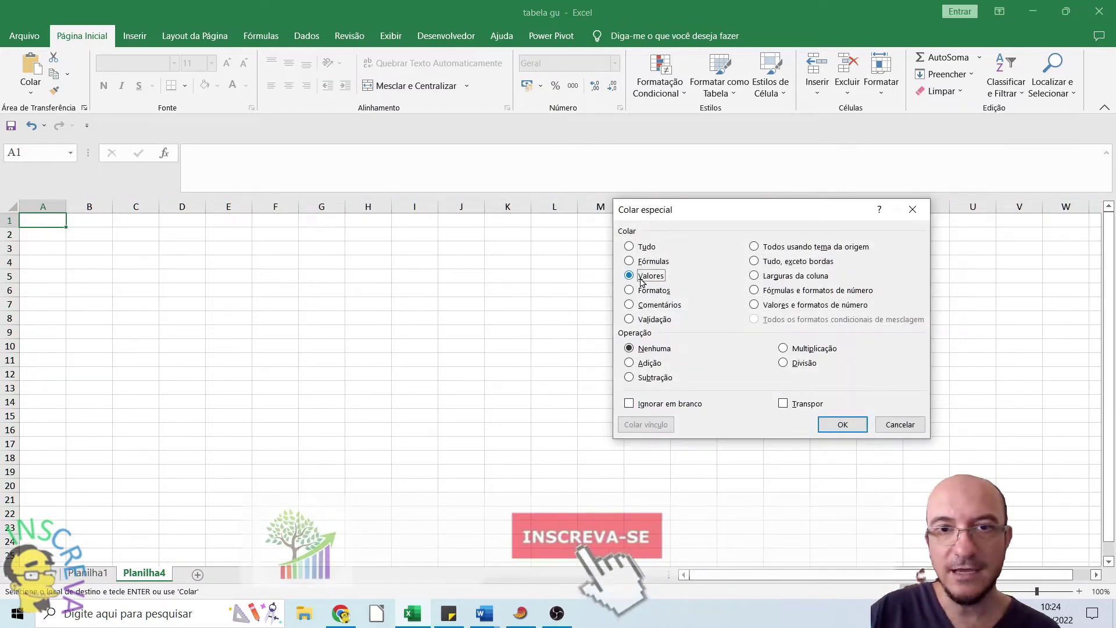
click(842, 424)
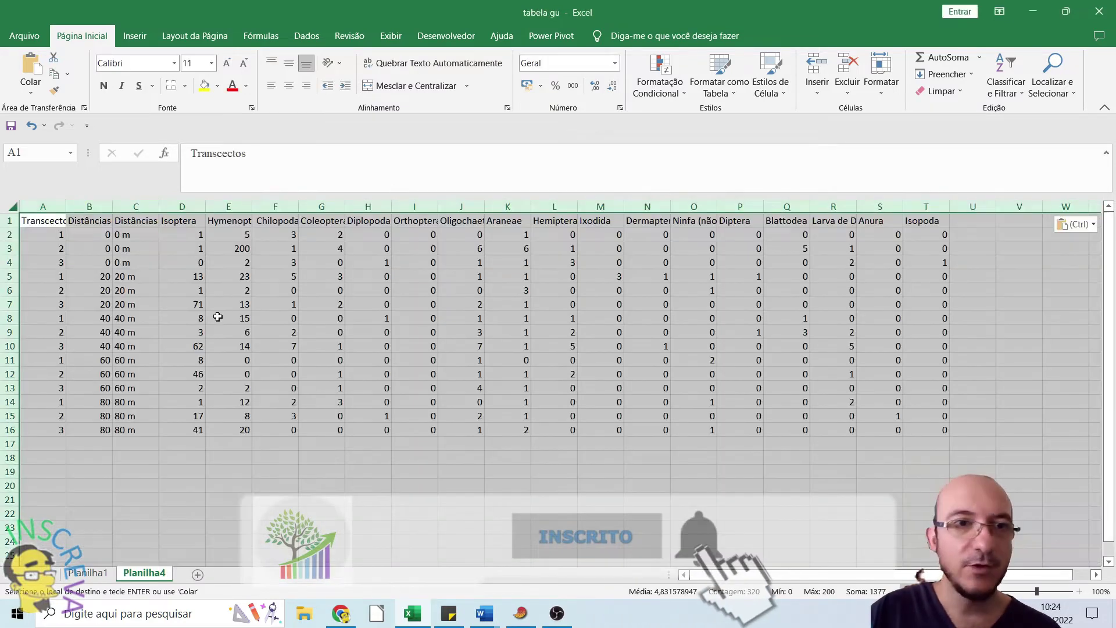
Compare the pasted Distâncias labels on the new sheet with the formulas in the same column of Planilha1
click(224, 317)
click(135, 233)
mouse_move(134, 244)
mouse_down()
mouse_move(135, 431)
mouse_move(135, 234)
mouse_up()
click(97, 572)
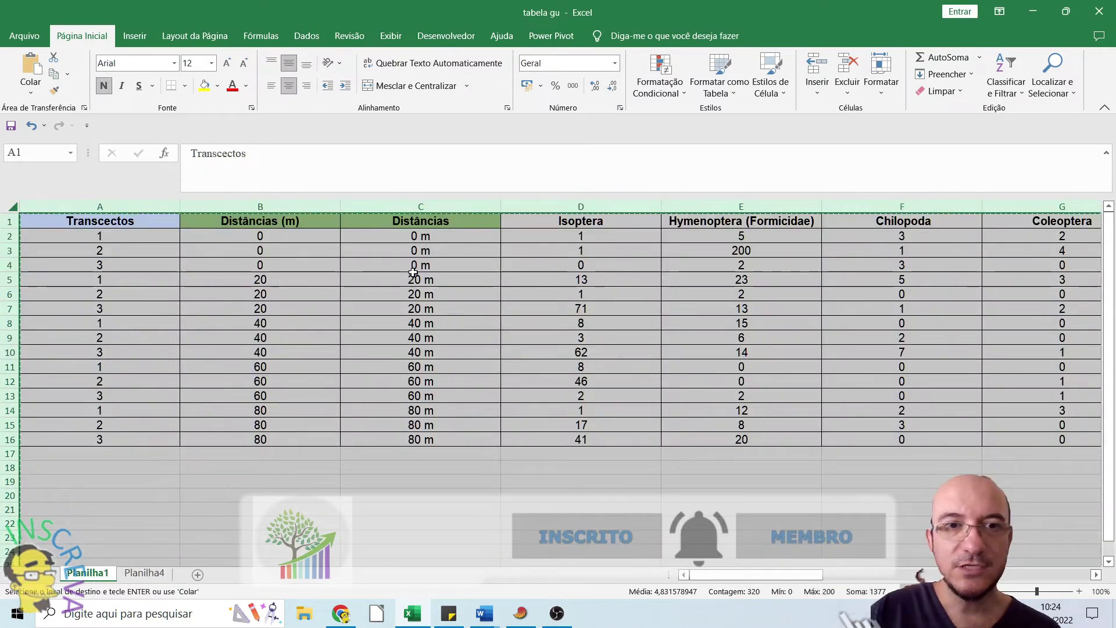
click(369, 280)
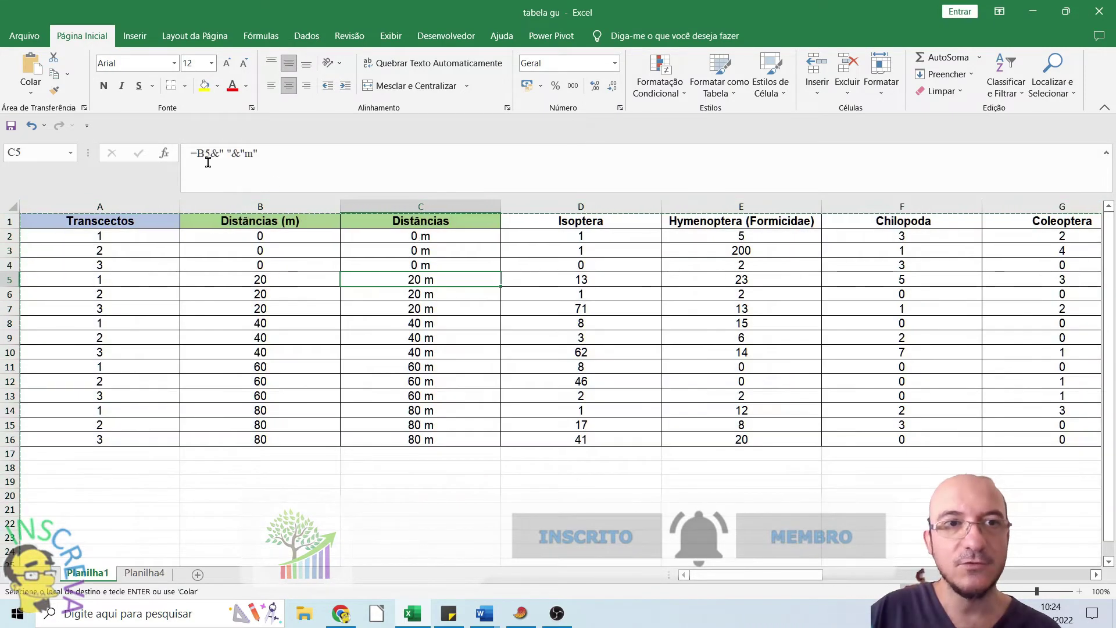
click(144, 573)
drag(138, 235, 148, 375)
click(139, 386)
click(225, 330)
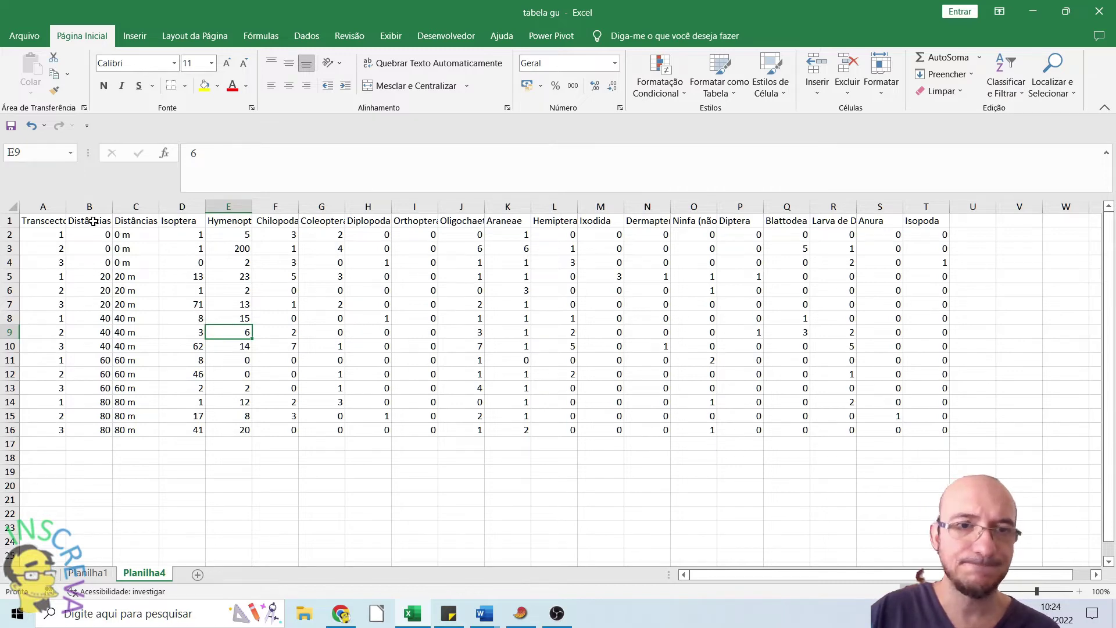
Examine the pasted table's range from the distance columns to Isopoda
drag(88, 219, 921, 430)
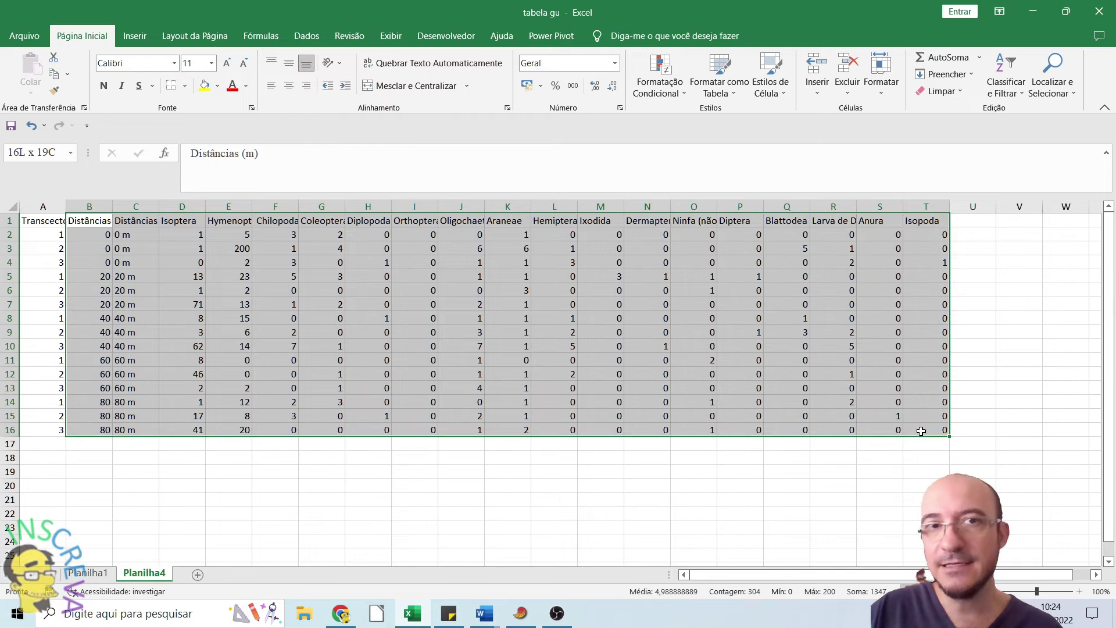
click(322, 388)
ctrl+scroll(234, 352, up, 1)
drag(839, 575, 813, 574)
click(263, 354)
drag(136, 224, 1063, 463)
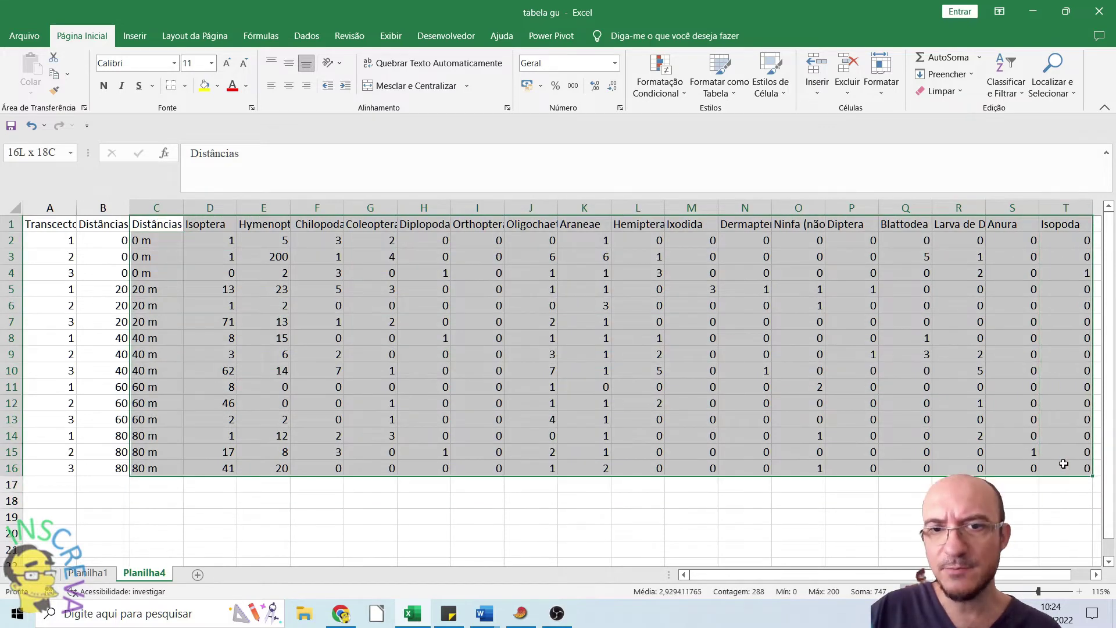
click(691, 388)
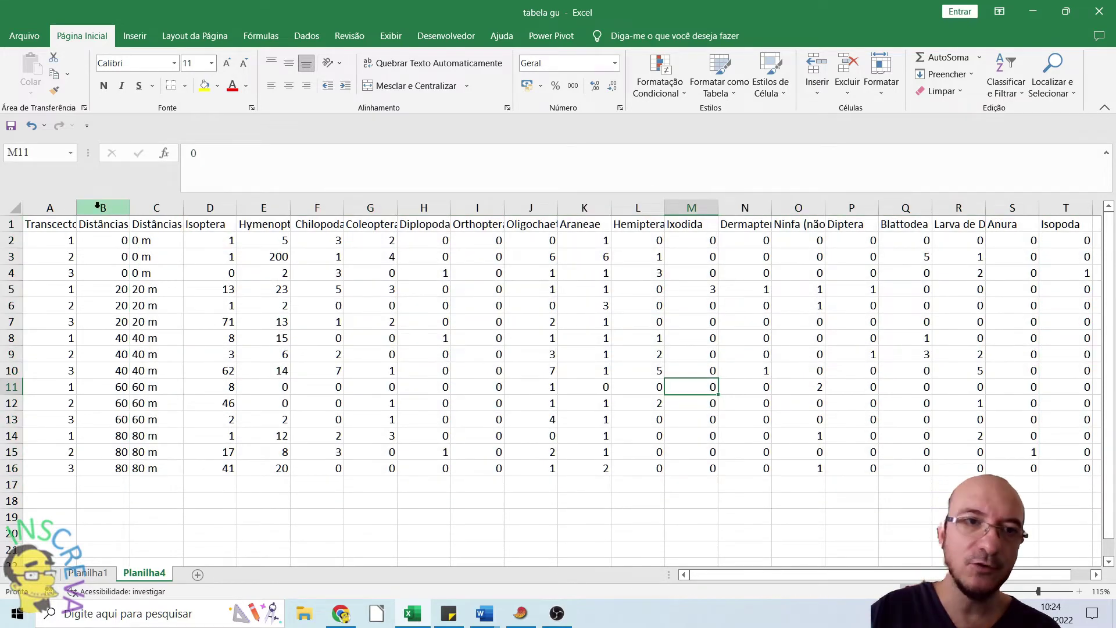
click(14, 208)
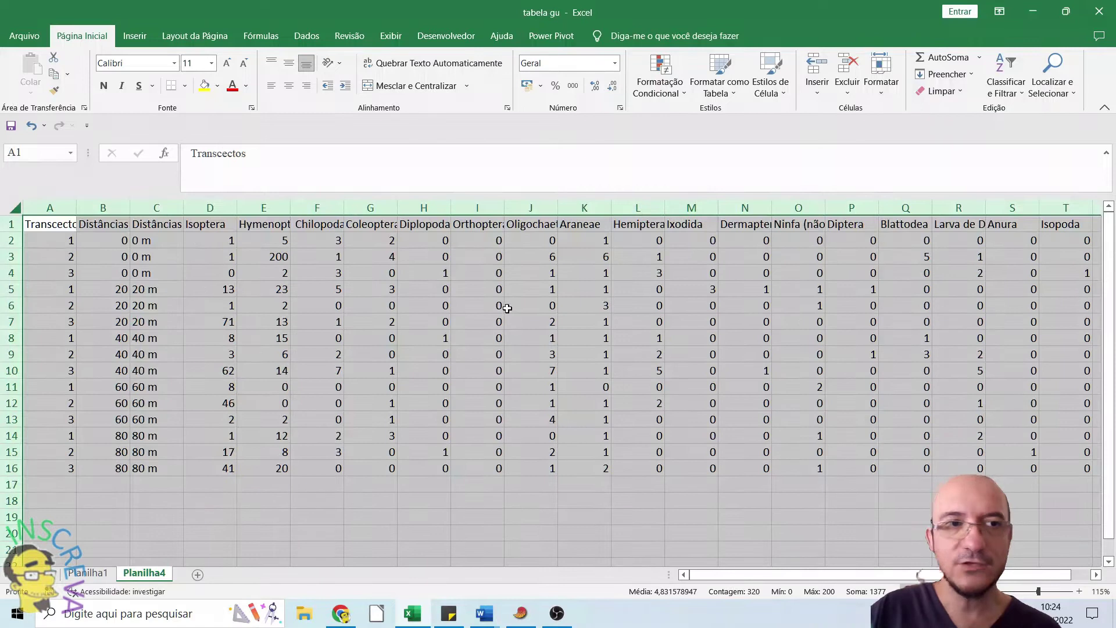
Insert a PivotTable on a new worksheet from the full pasted table, Transcectos to Isopoda through row 16
click(41, 225)
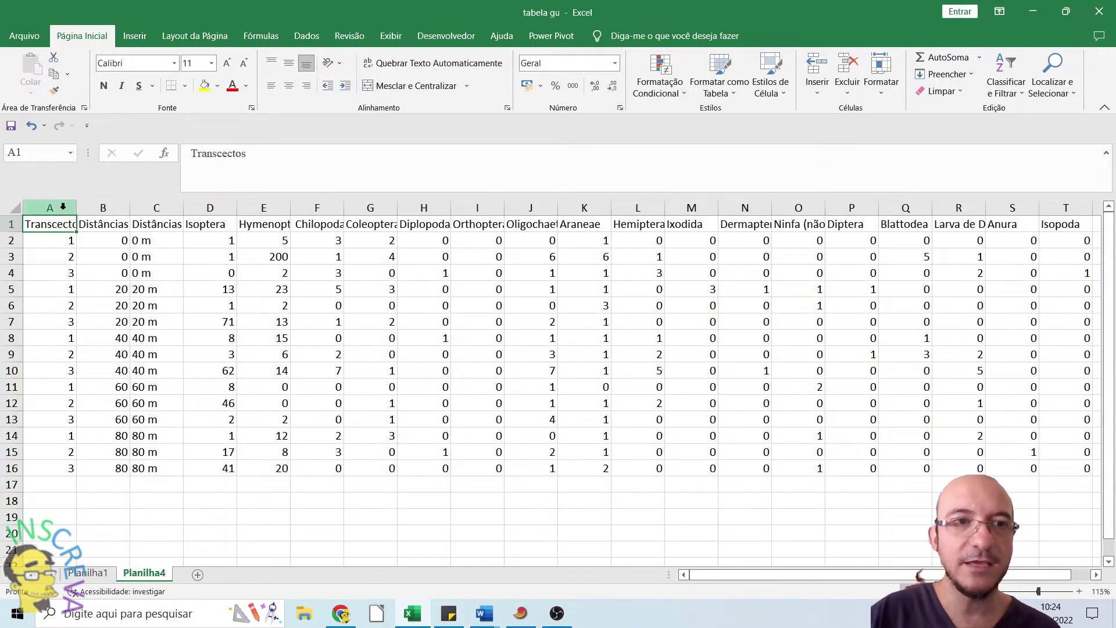
key(ctrl+shift+Down)
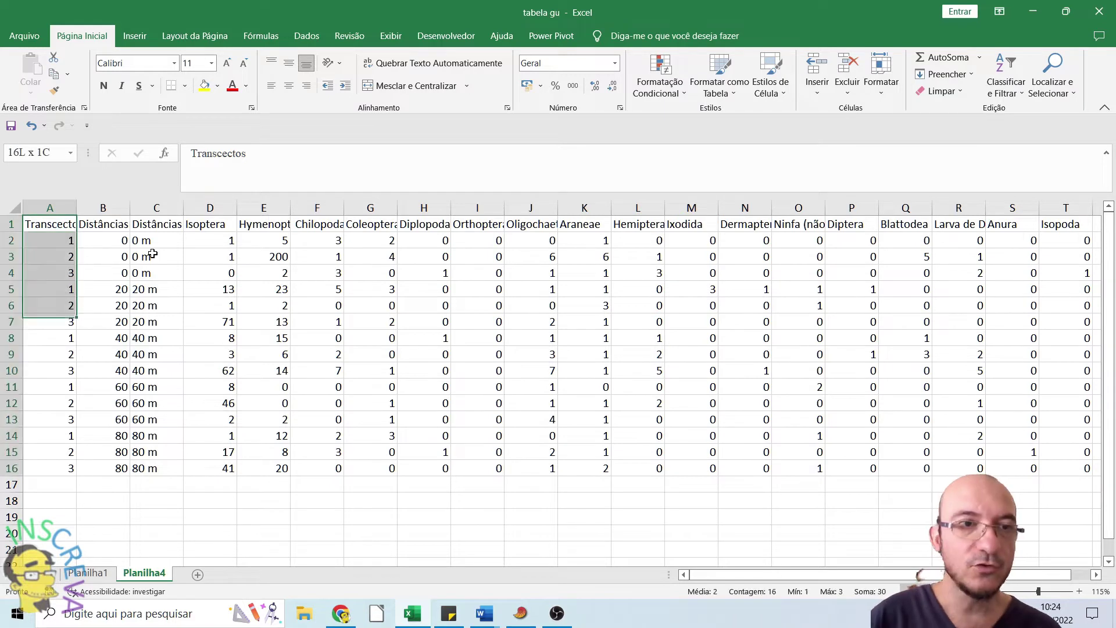
key(ctrl+shift+Right)
drag(737, 575, 802, 581)
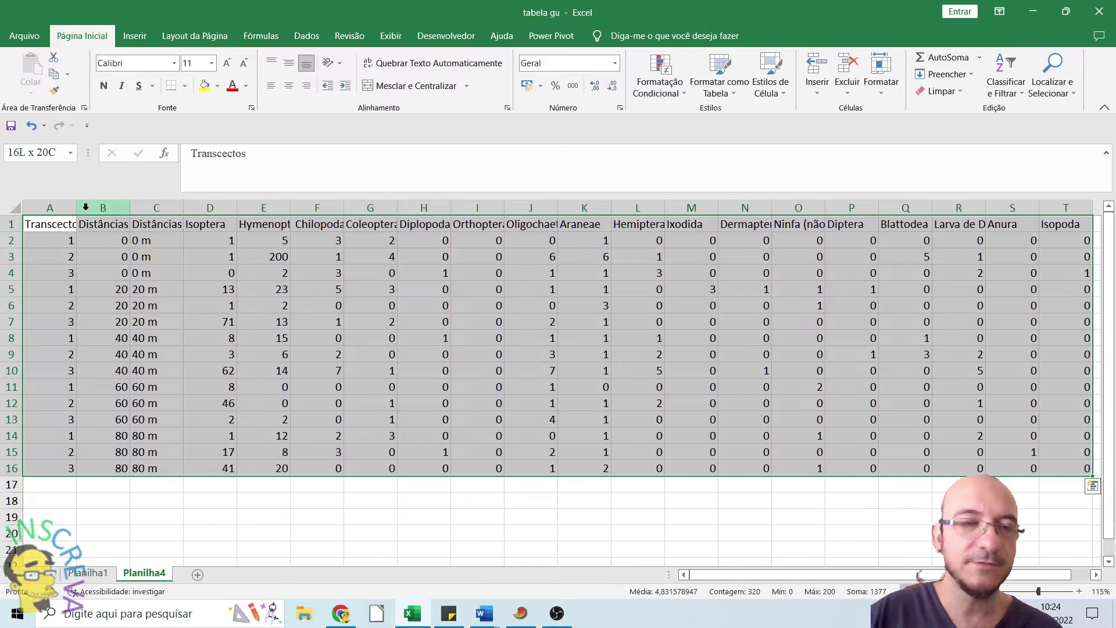
click(133, 40)
click(29, 70)
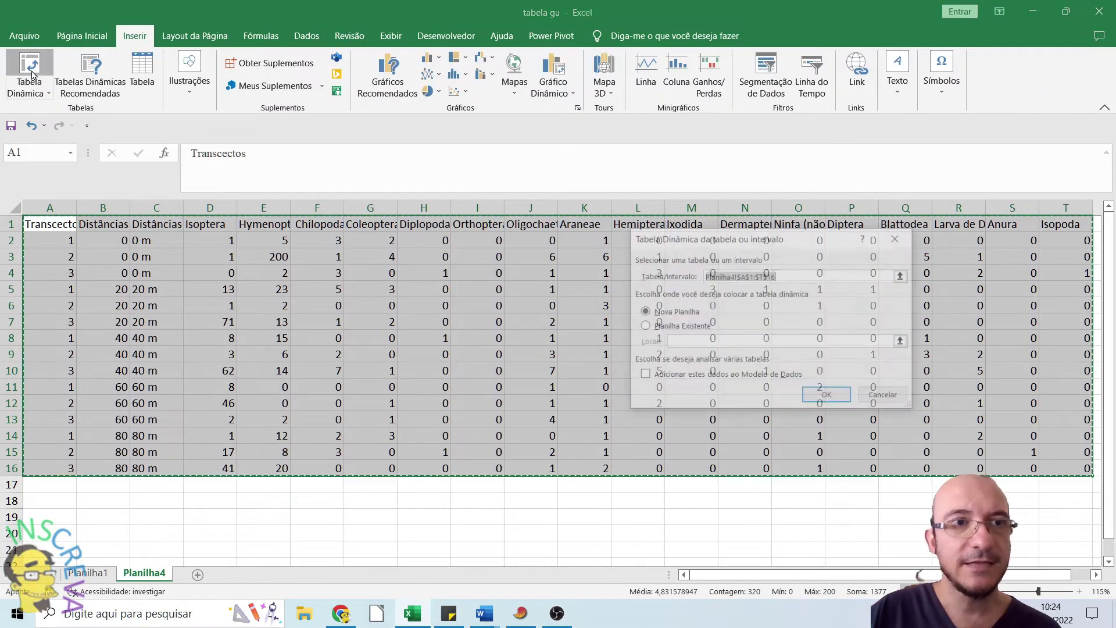
click(828, 396)
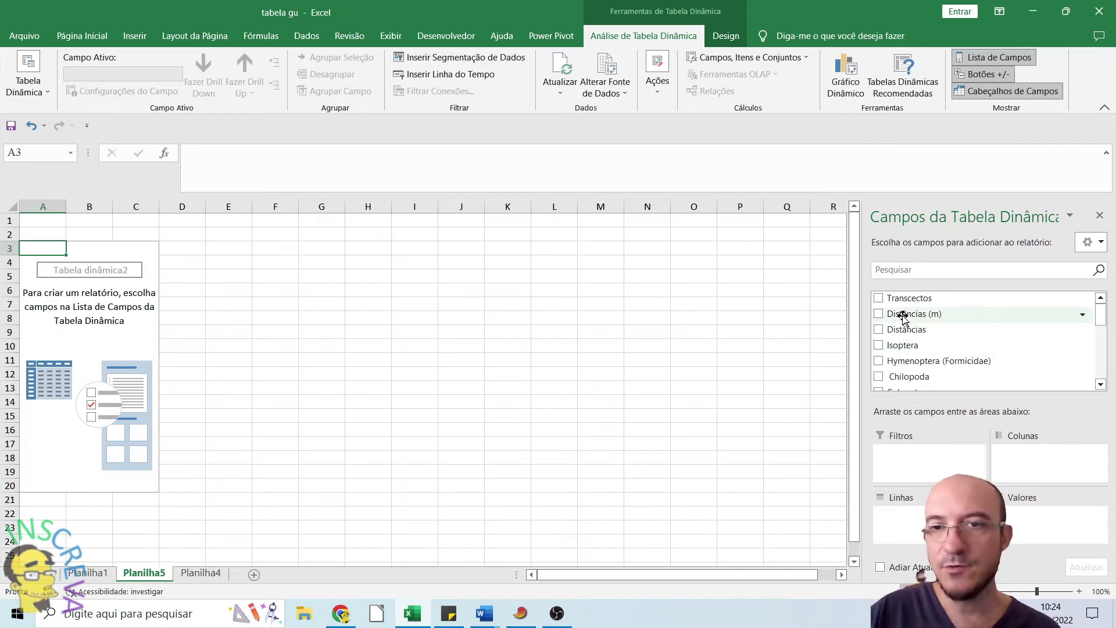
Place the Distâncias text-label field in the rows of the PivotTable
drag(899, 332, 906, 516)
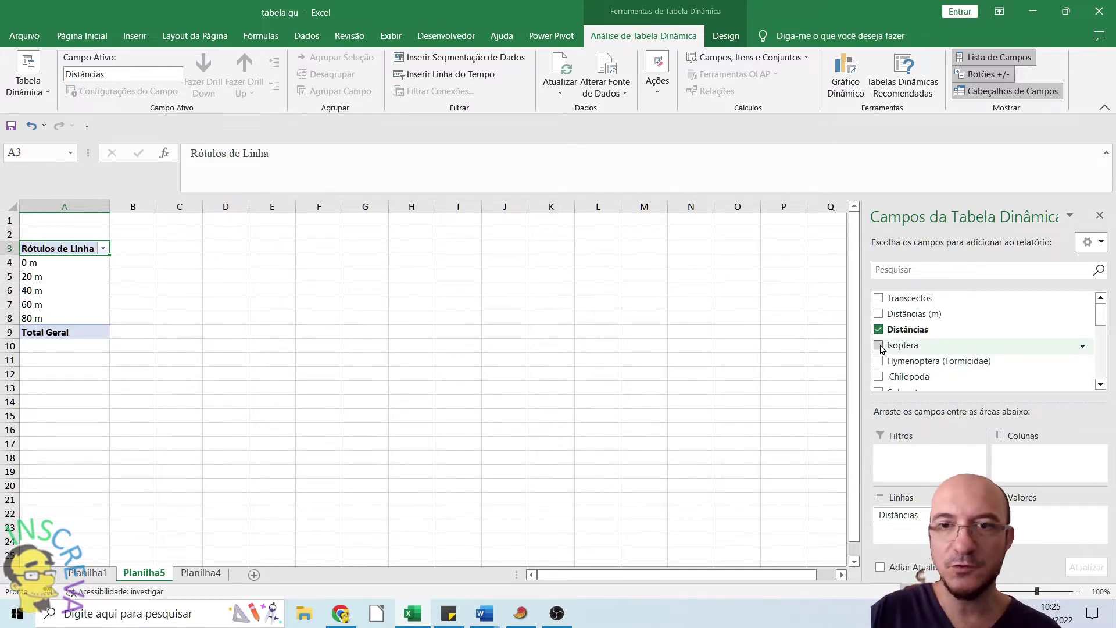
scroll(881, 352, down, 3)
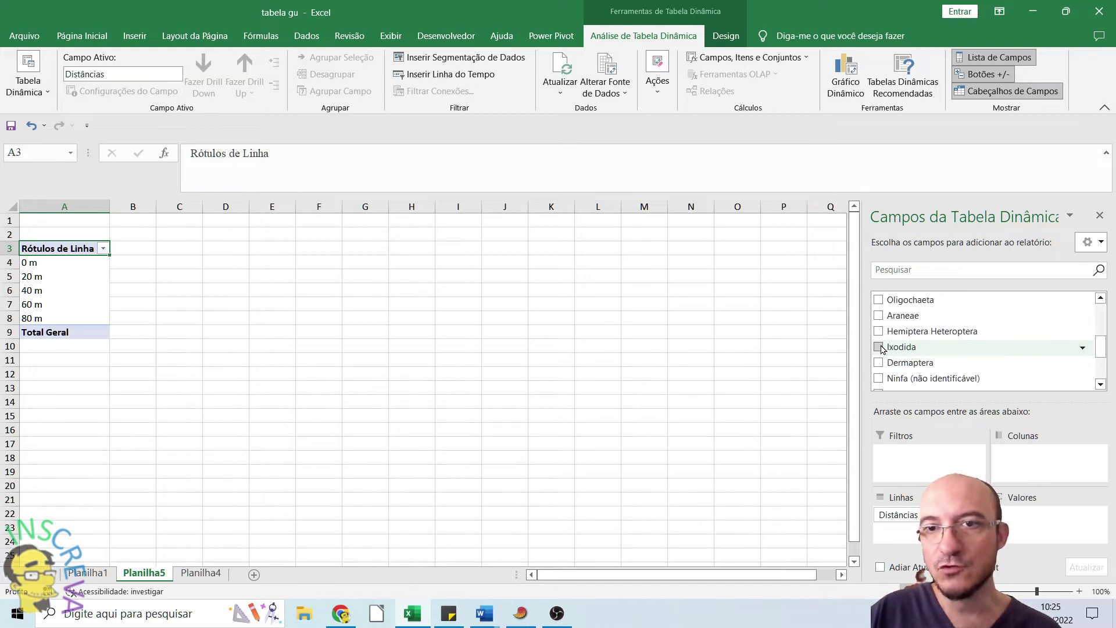
scroll(880, 351, up, 1)
scroll(880, 351, up, 3)
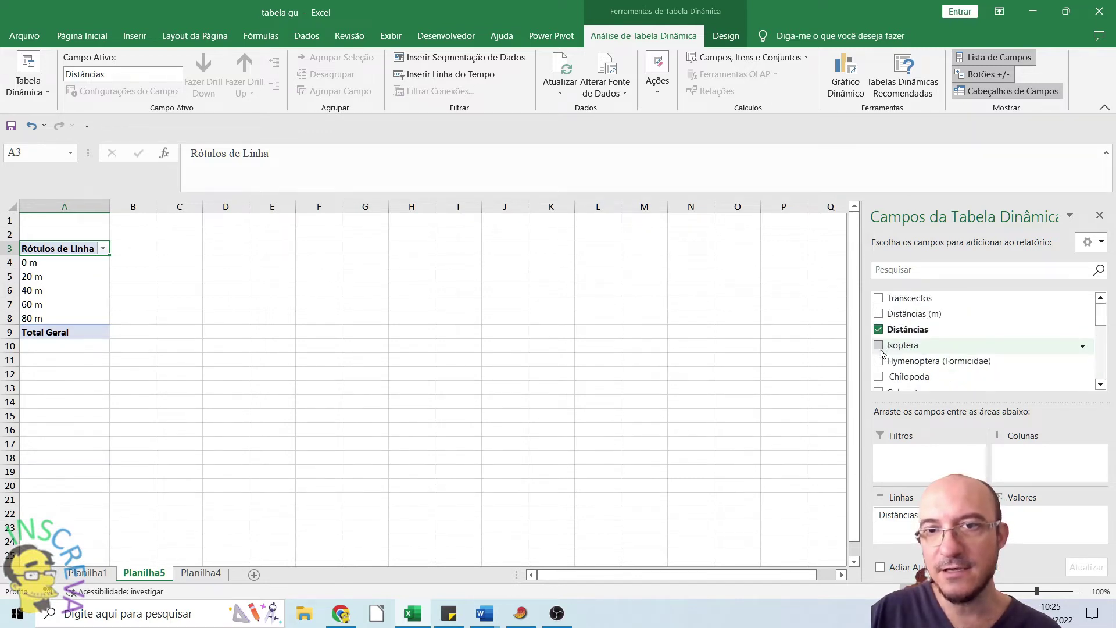
Add every fauna group field from Isoptera to Isopoda to the PivotTable as summed values
click(878, 346)
click(878, 361)
scroll(879, 349, down, 1)
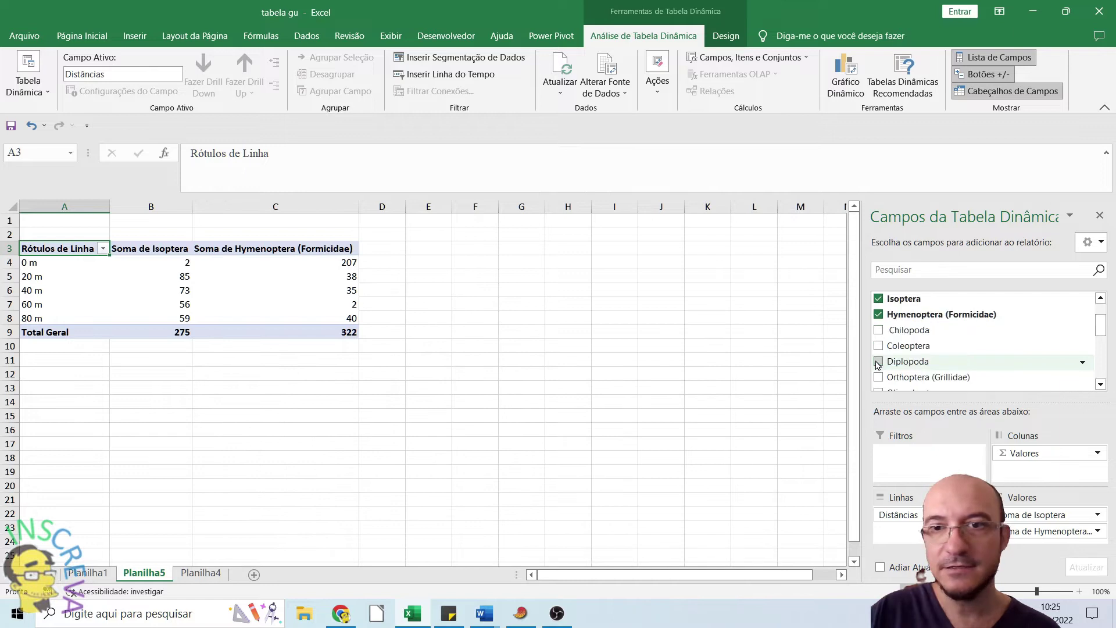
click(878, 330)
click(878, 345)
scroll(878, 345, down, 1)
click(878, 315)
click(878, 330)
click(878, 346)
click(878, 362)
click(878, 377)
scroll(880, 381, down, 1)
click(878, 346)
click(878, 362)
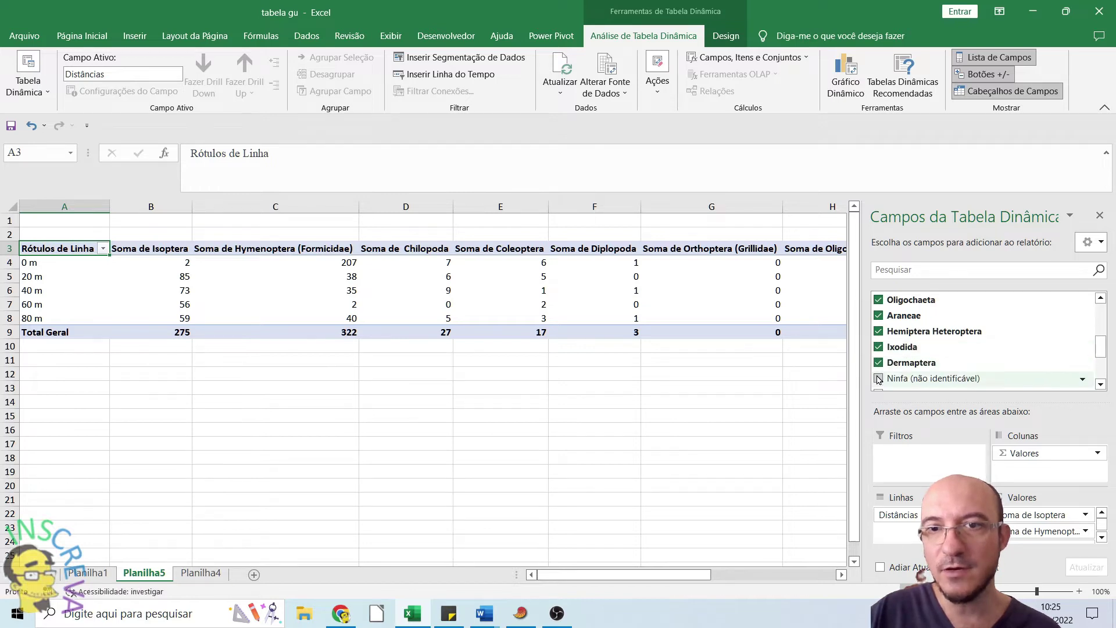
scroll(876, 368, down, 1)
click(878, 347)
click(878, 362)
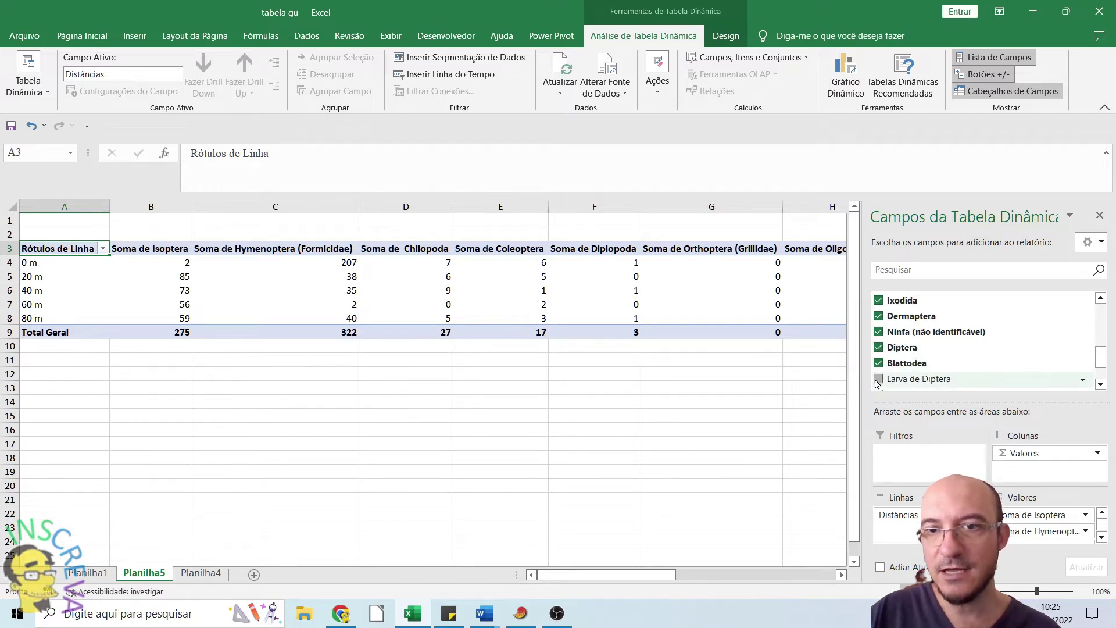
click(878, 378)
scroll(877, 374, down, 1)
click(878, 349)
click(879, 364)
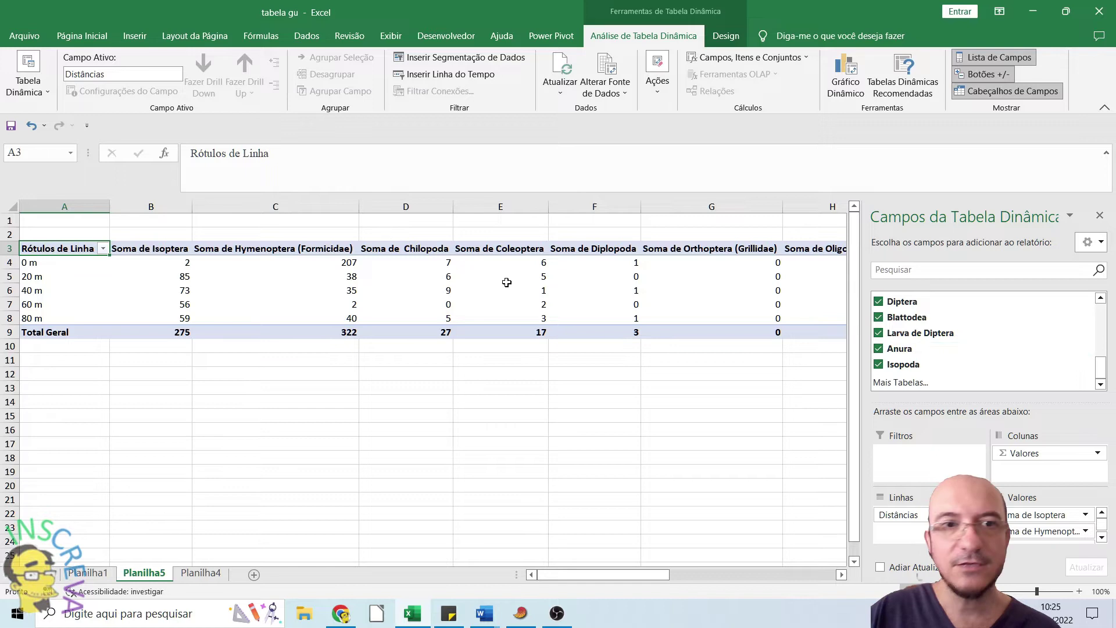
click(300, 355)
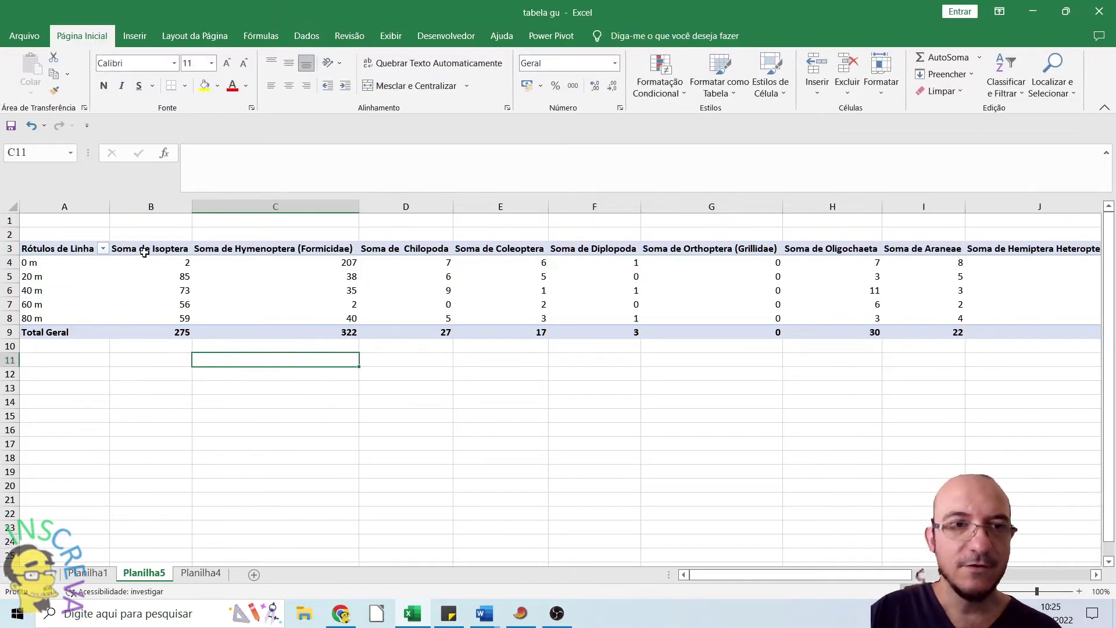
Examine the Soma de Isoptera field's value settings, comparing the Soma and Média summary functions without applying a change
click(144, 249)
double_click(146, 249)
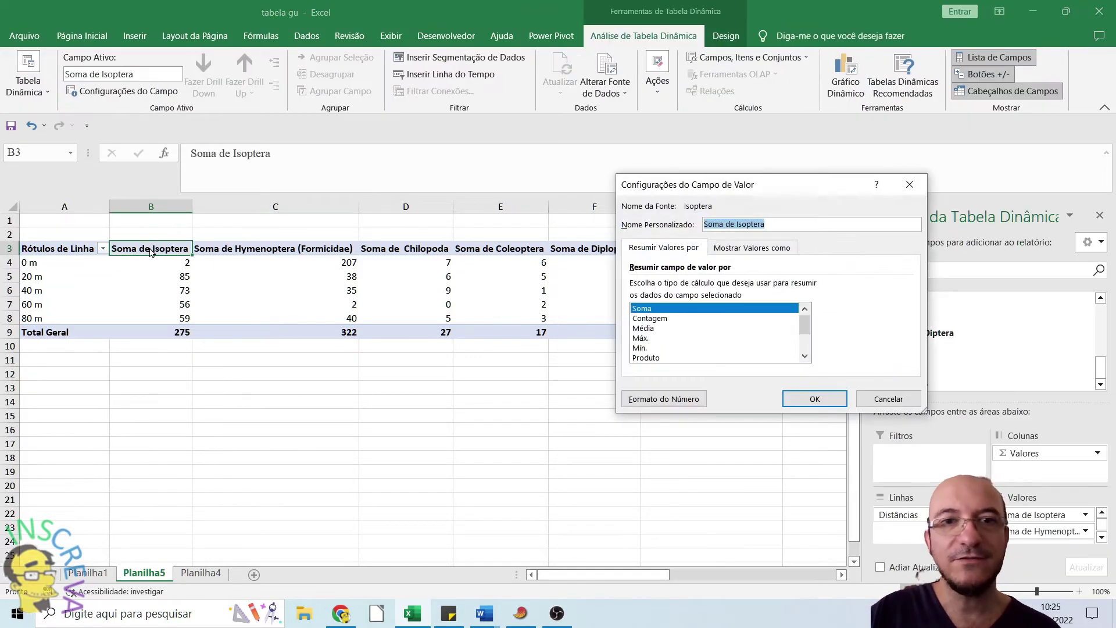
click(815, 401)
click(153, 290)
click(148, 303)
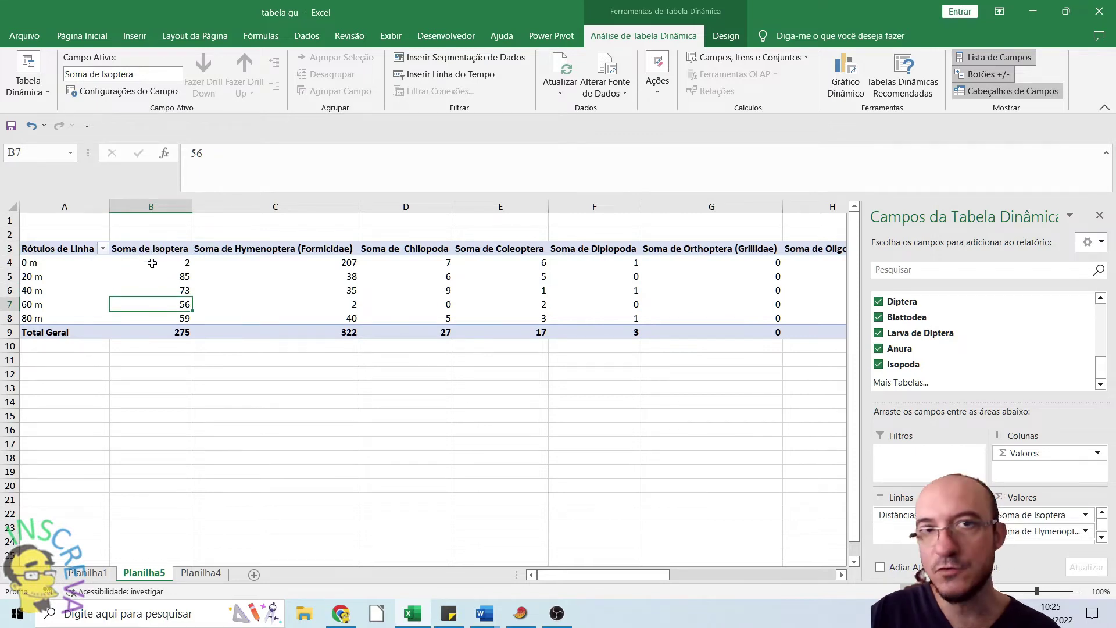
double_click(149, 251)
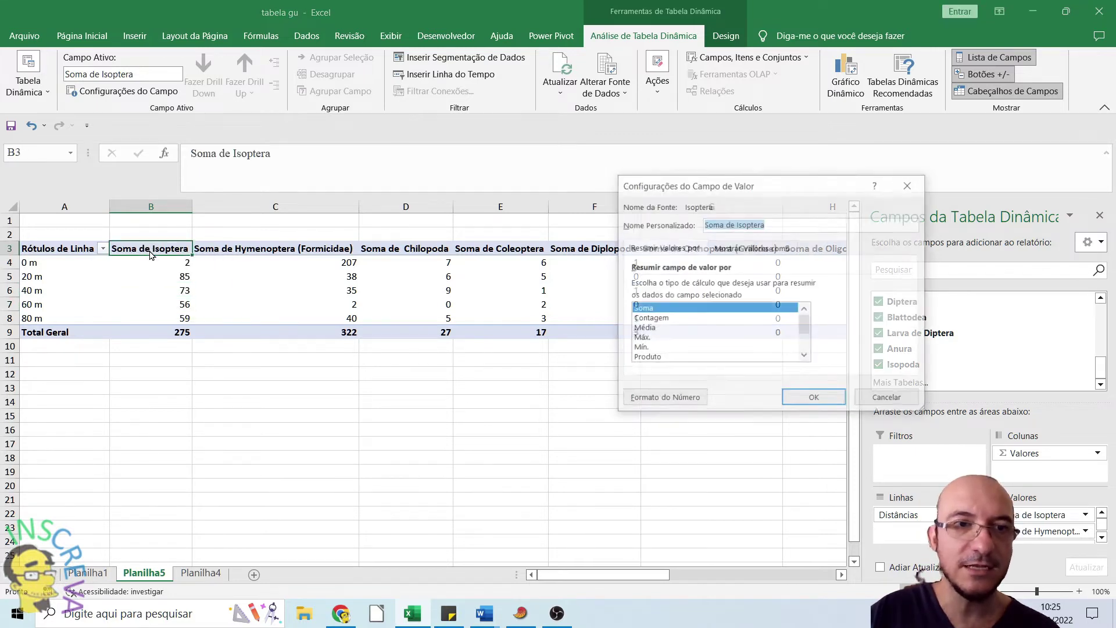
click(648, 329)
click(655, 310)
click(651, 328)
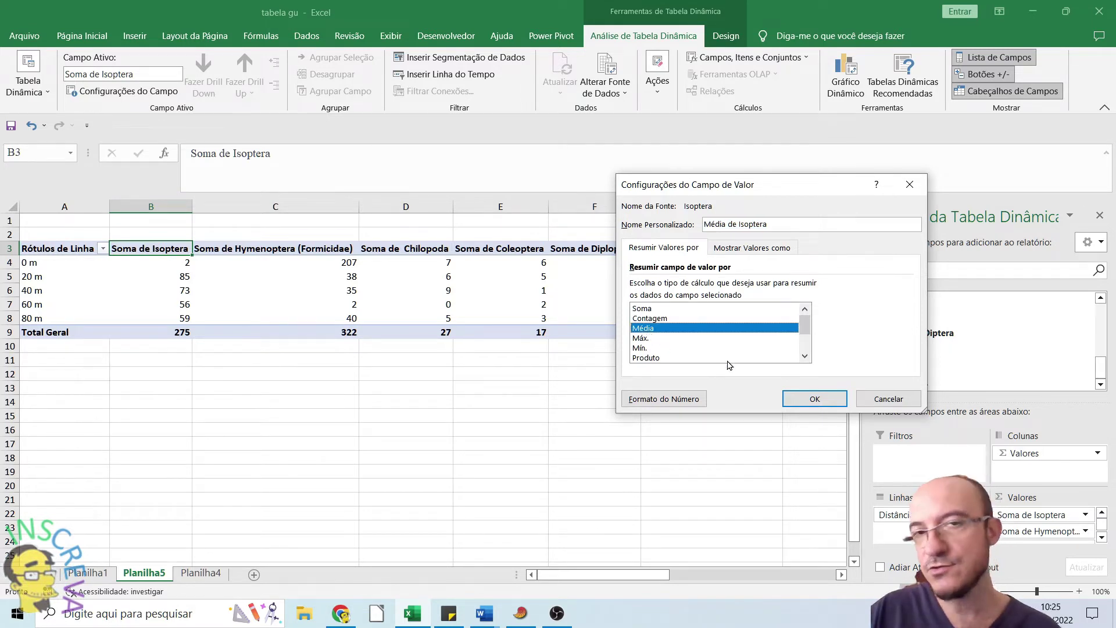
click(656, 310)
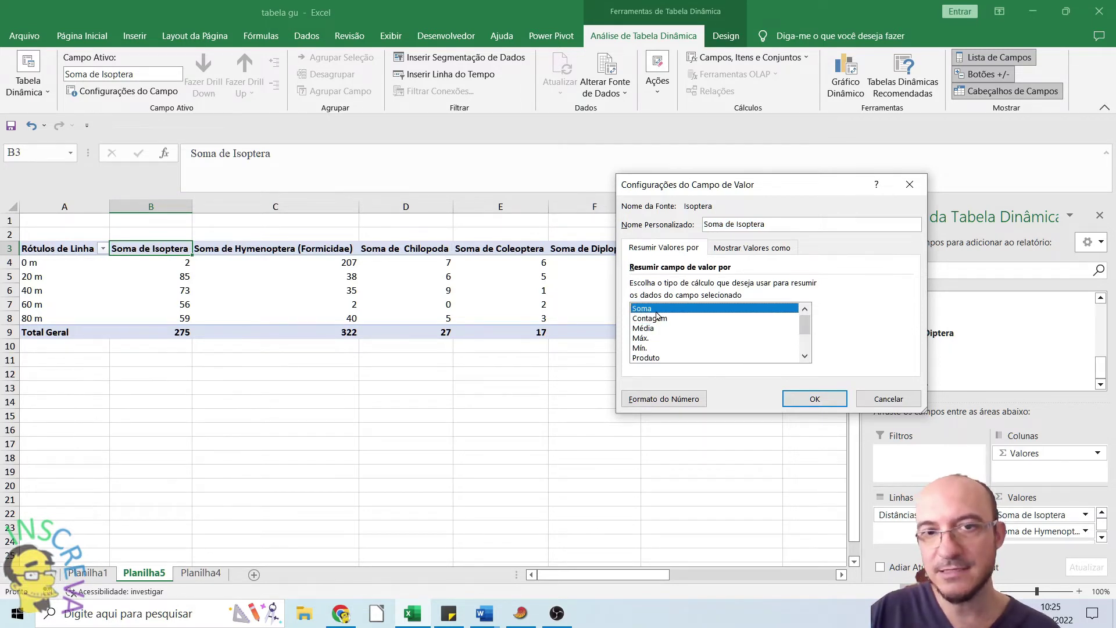
click(888, 401)
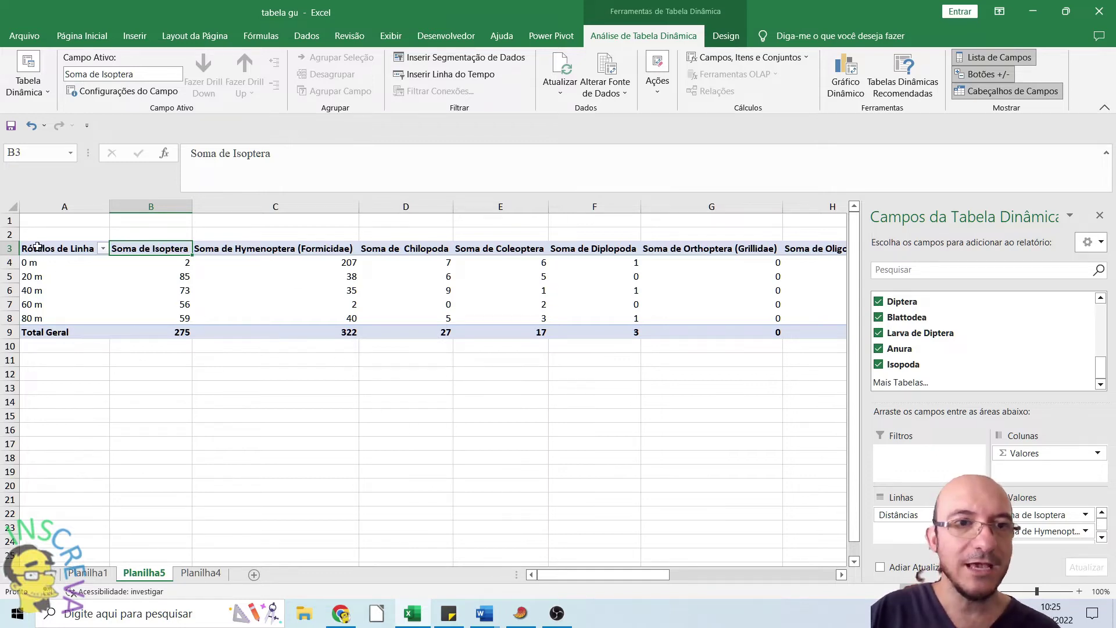
Copy the PivotTable without its grand total row and paste it at A1 of a new worksheet as values with source formatting
drag(40, 249, 39, 314)
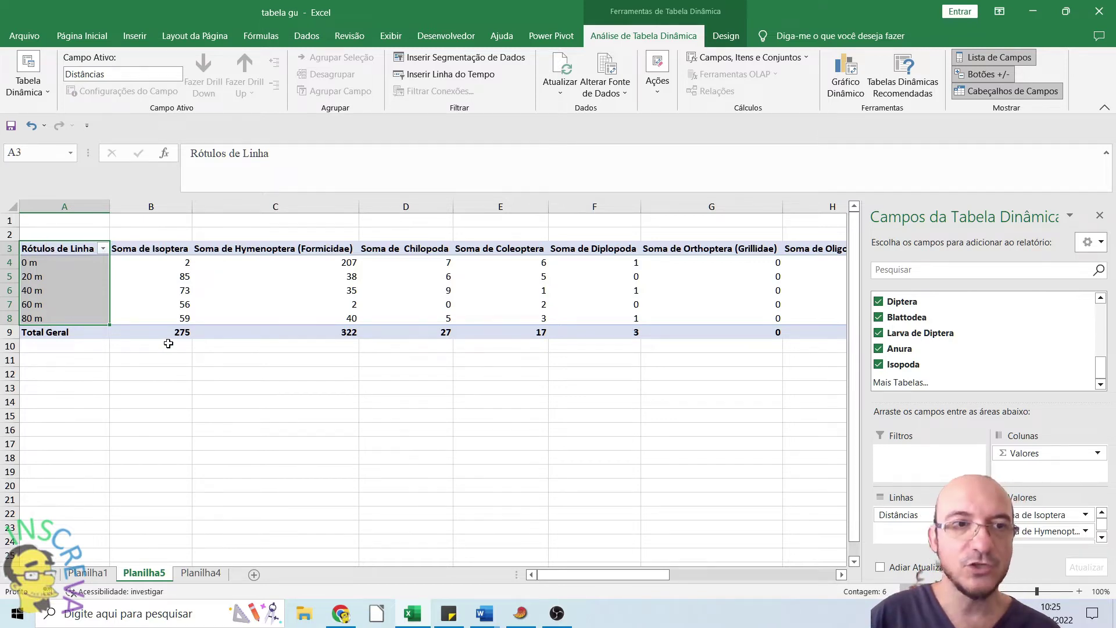
key(ctrl+shift+Right)
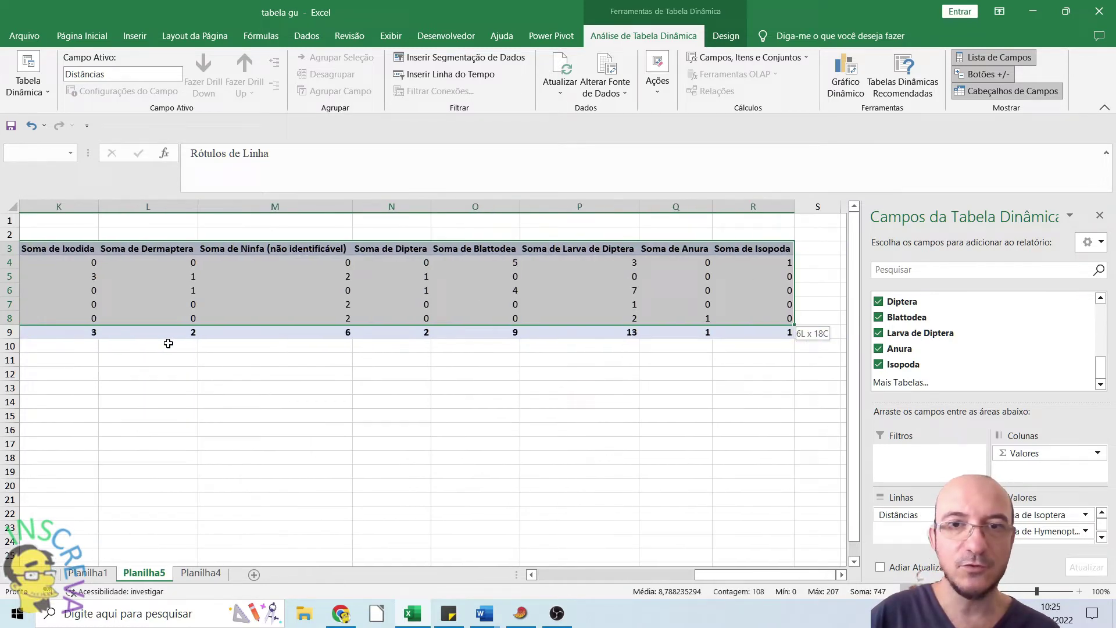
right_click(344, 265)
click(375, 303)
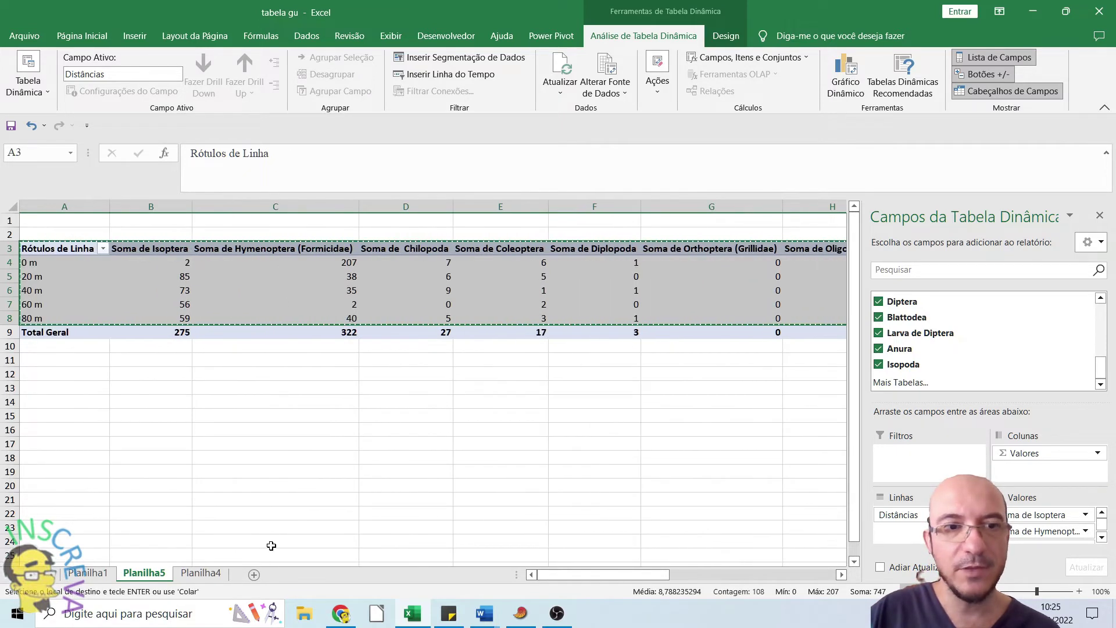
click(253, 574)
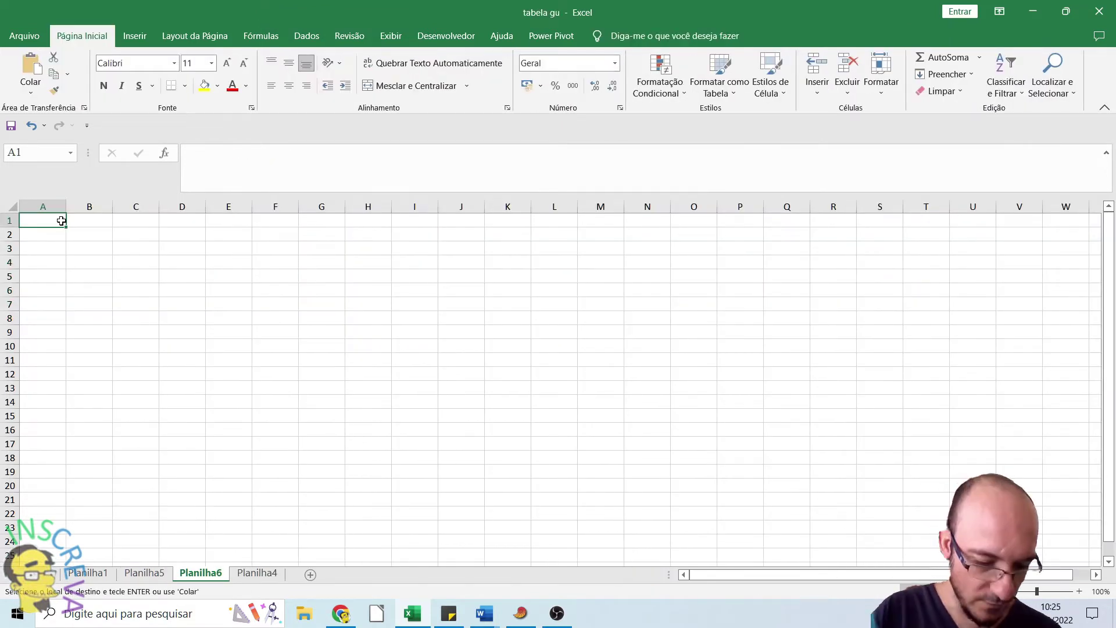
key(ctrl+alt+v)
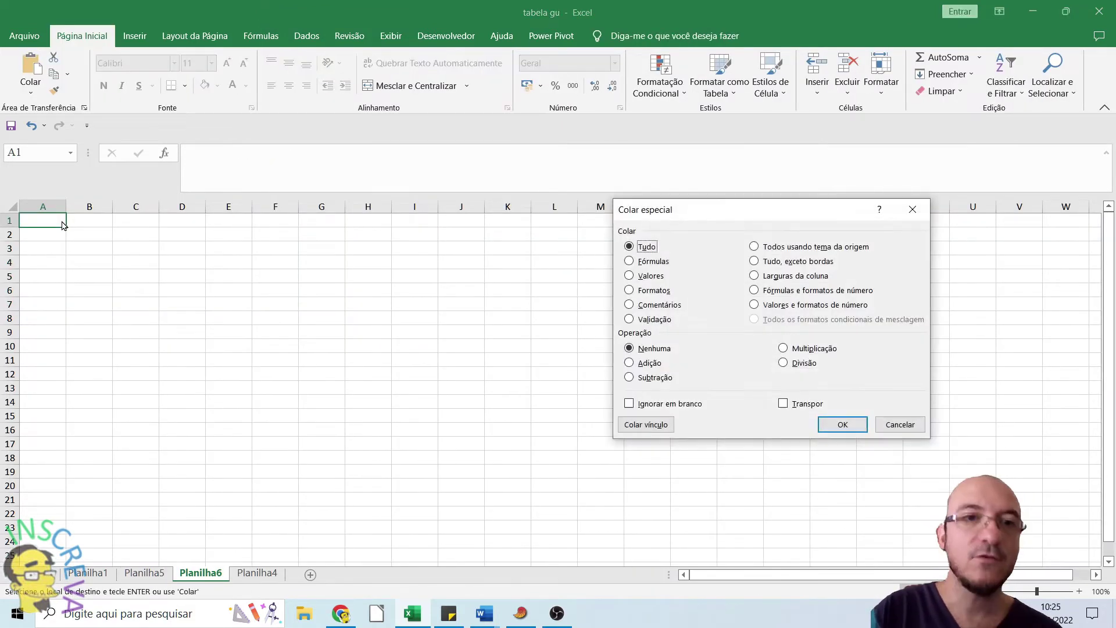
click(899, 422)
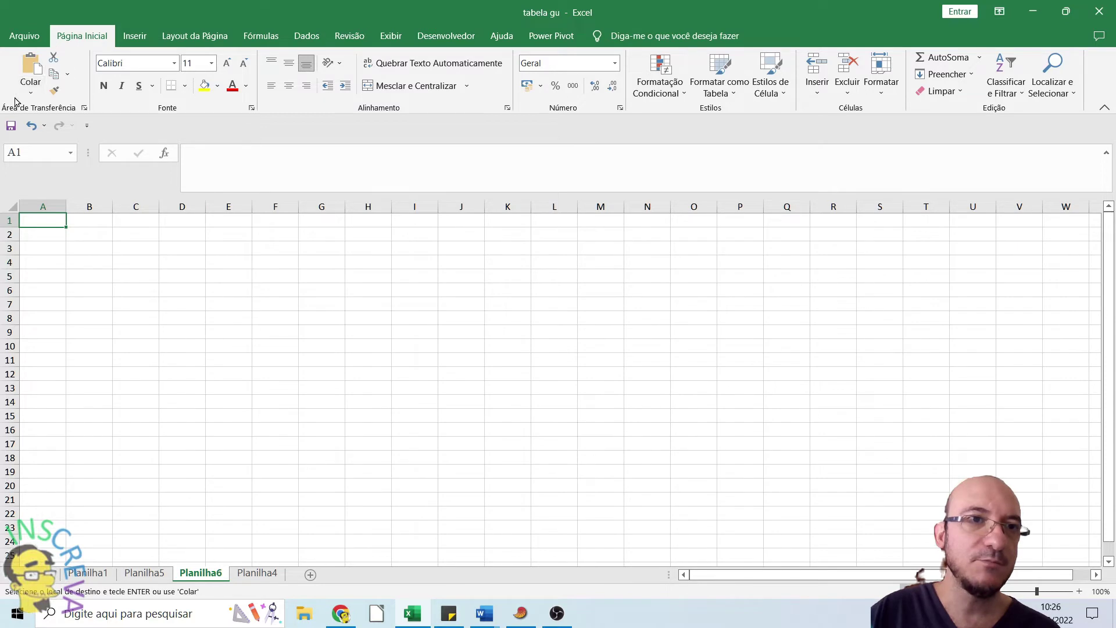
click(32, 93)
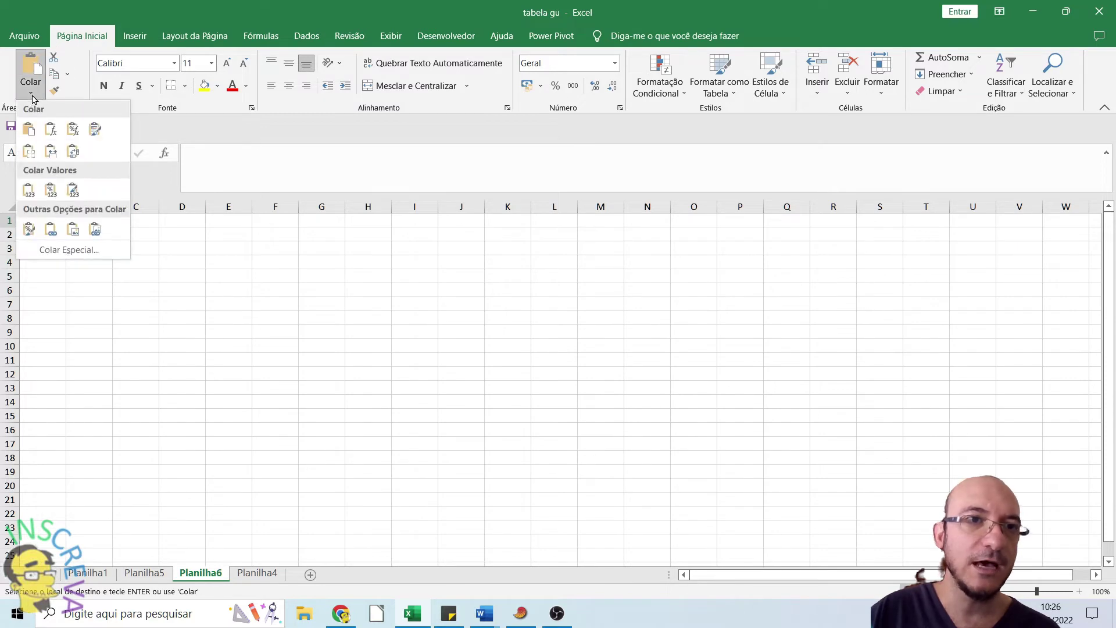
click(75, 191)
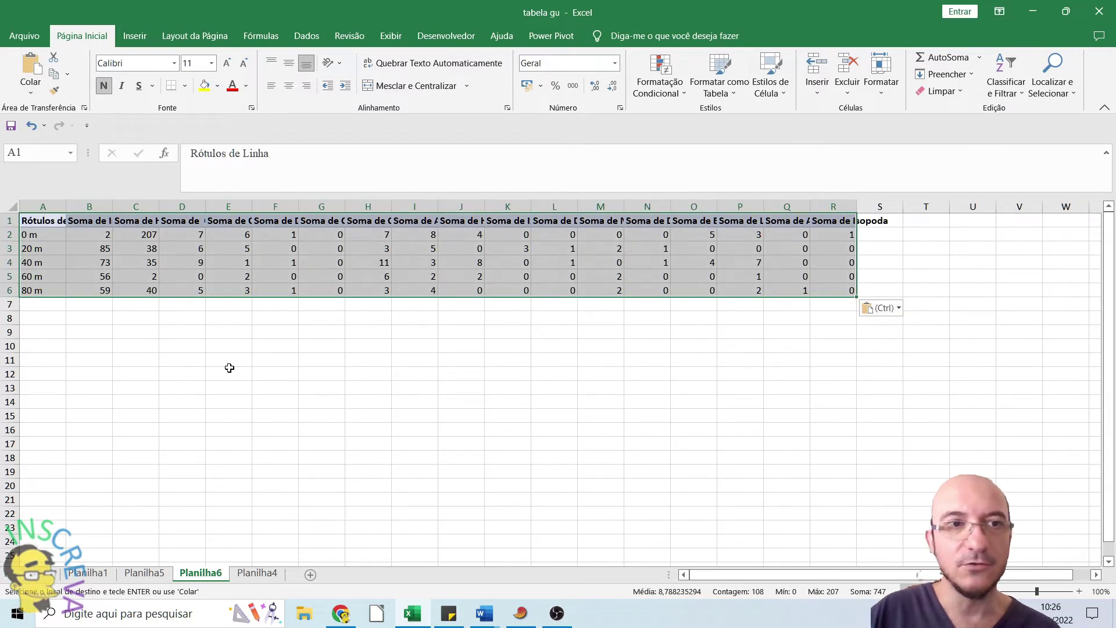
Examine the pasted table's distance rows and the summed fauna columns, starting with Isoptera
click(142, 353)
click(368, 290)
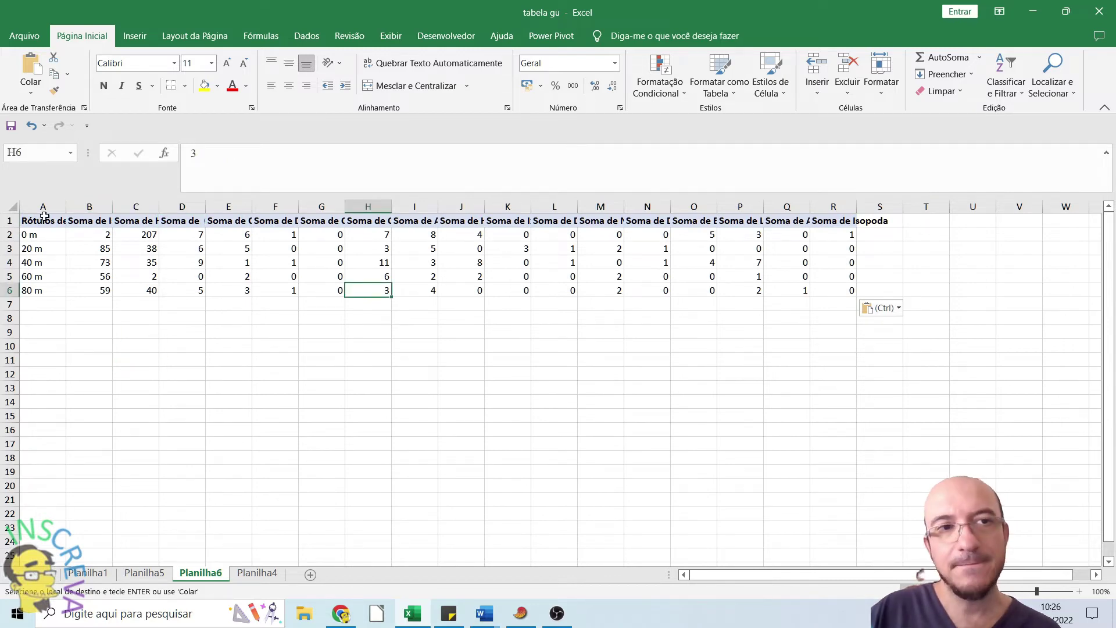
drag(44, 220, 835, 291)
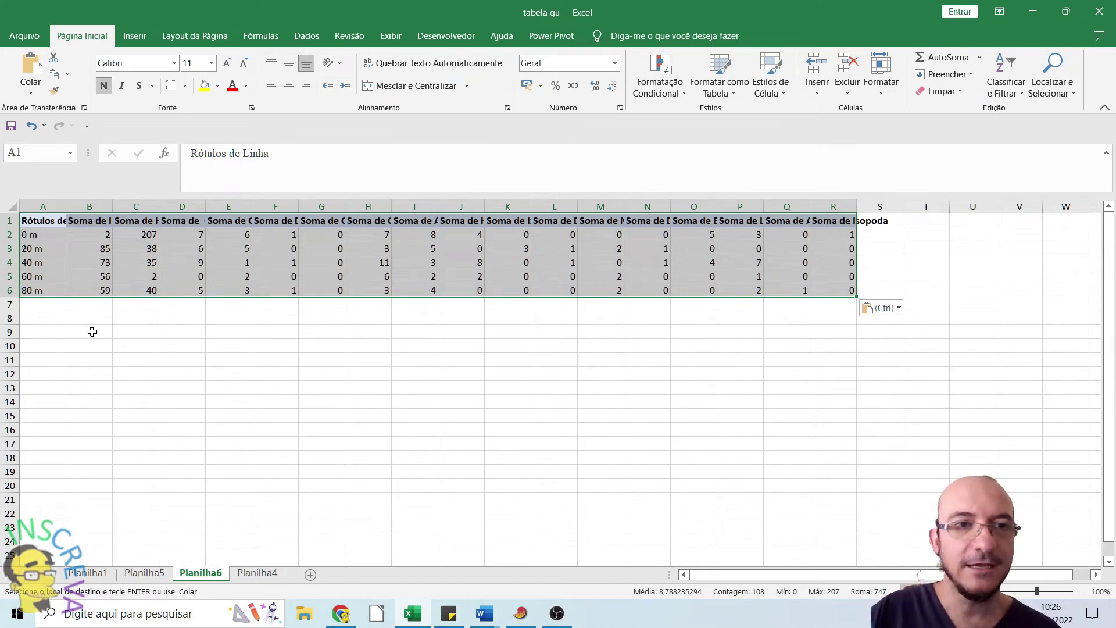
click(87, 248)
drag(87, 221, 834, 295)
click(181, 332)
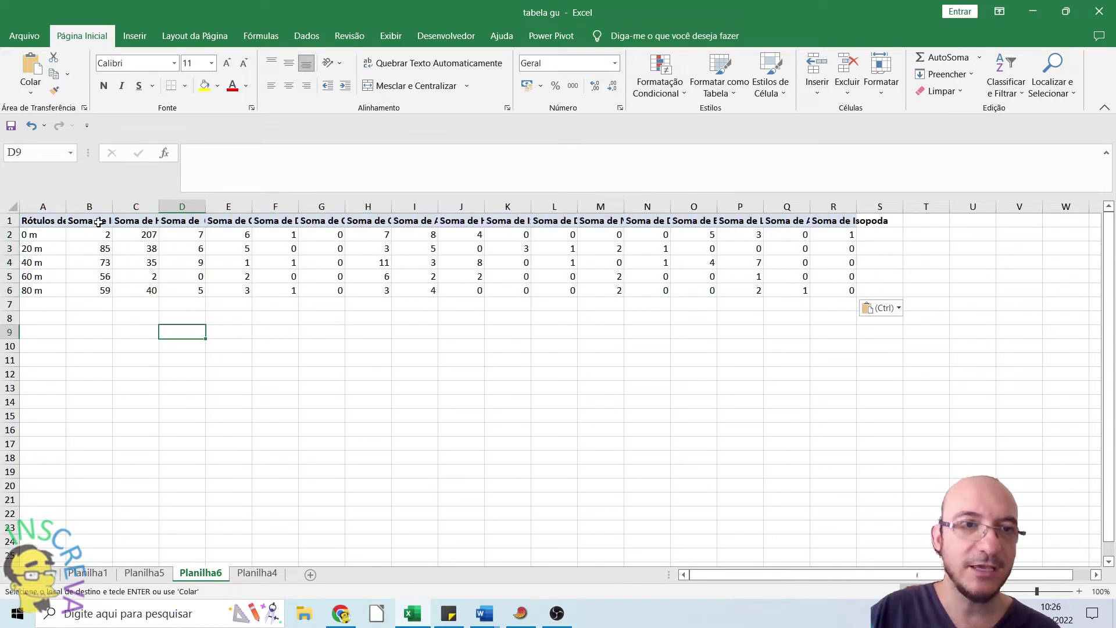
drag(99, 234, 100, 290)
drag(143, 234, 146, 290)
drag(189, 234, 192, 290)
click(229, 235)
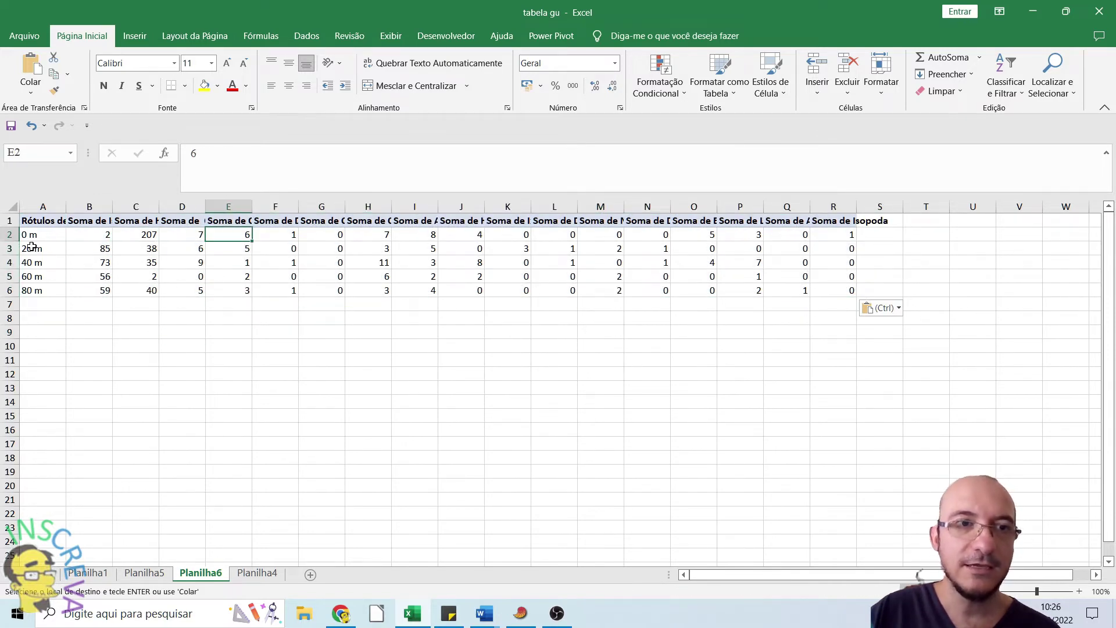
Compare the per-transect Isoptera counts in Planilha1 with the summed Isoptera column for each distance in Planilha6
click(103, 574)
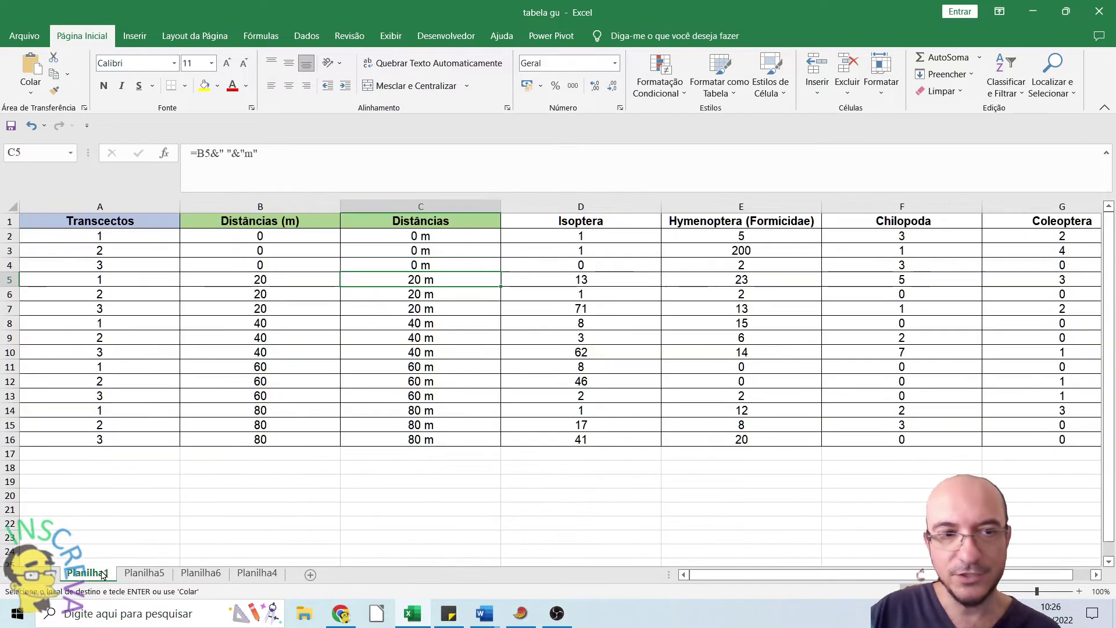
click(269, 267)
drag(572, 236, 566, 439)
key(ctrl+v)
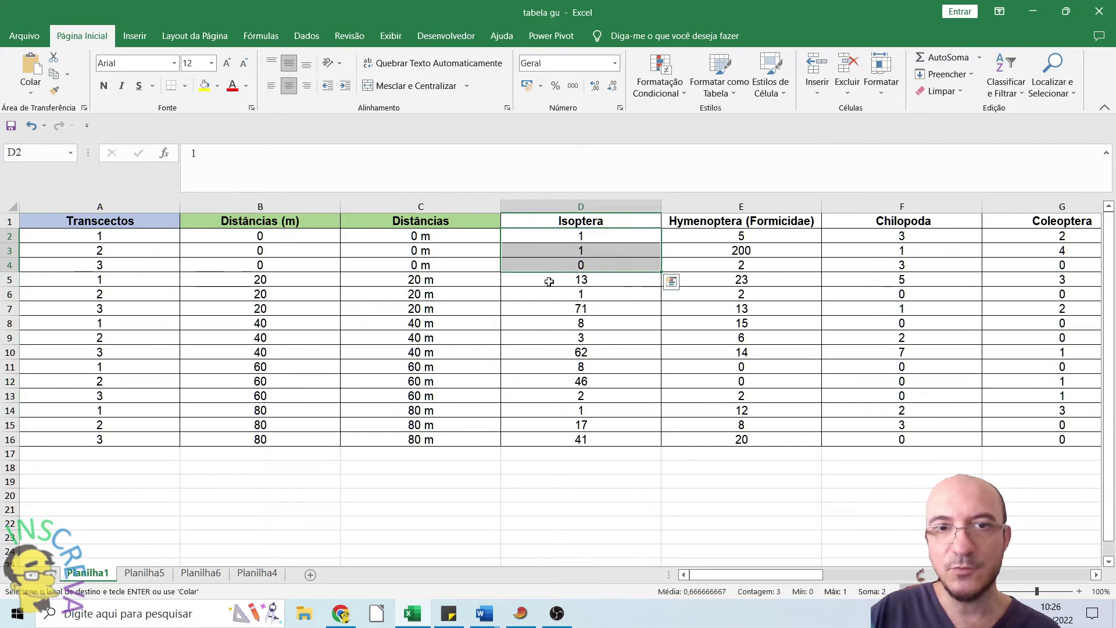
click(197, 575)
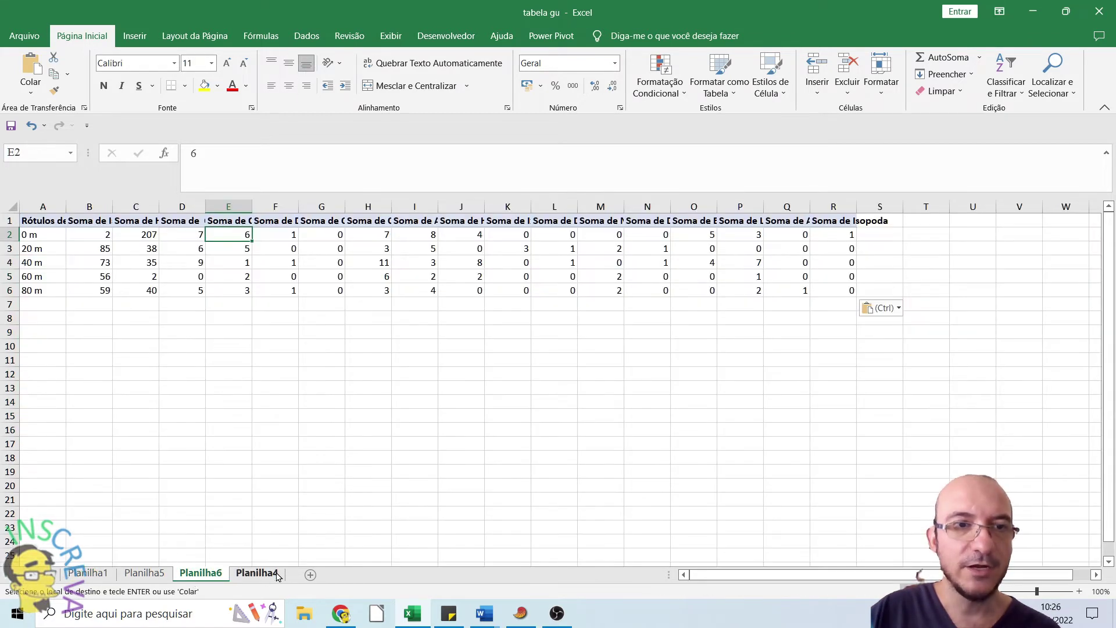
drag(96, 233, 90, 289)
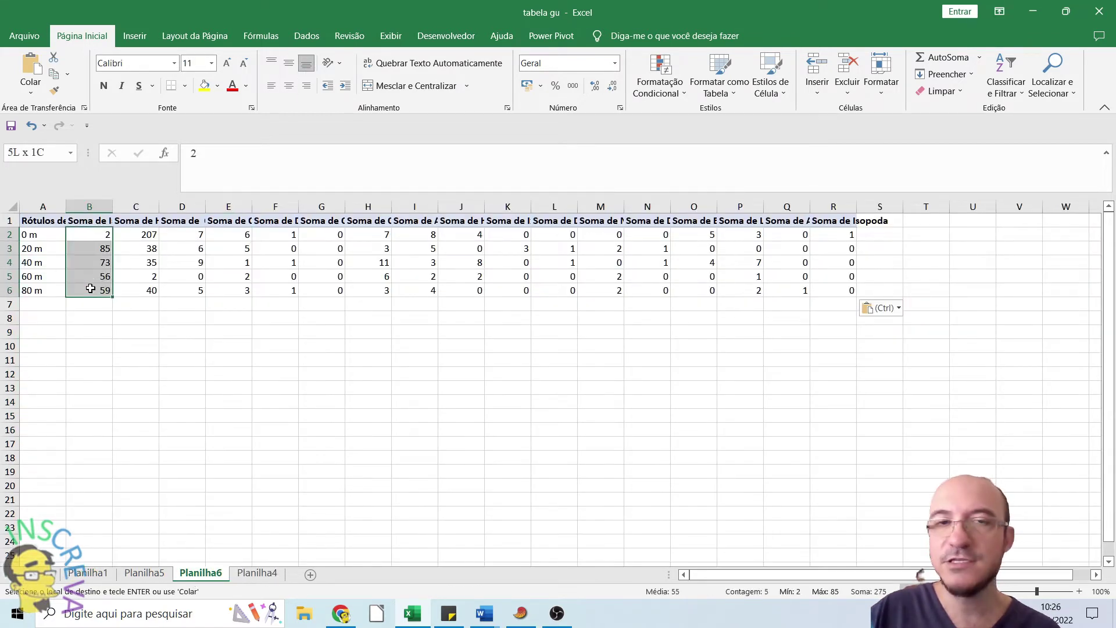
click(43, 345)
drag(42, 234, 94, 268)
click(91, 292)
Copy the summary table A1:R6, paste it transposed as values at A10, and widen column A
drag(43, 218, 839, 287)
key(ctrl+c)
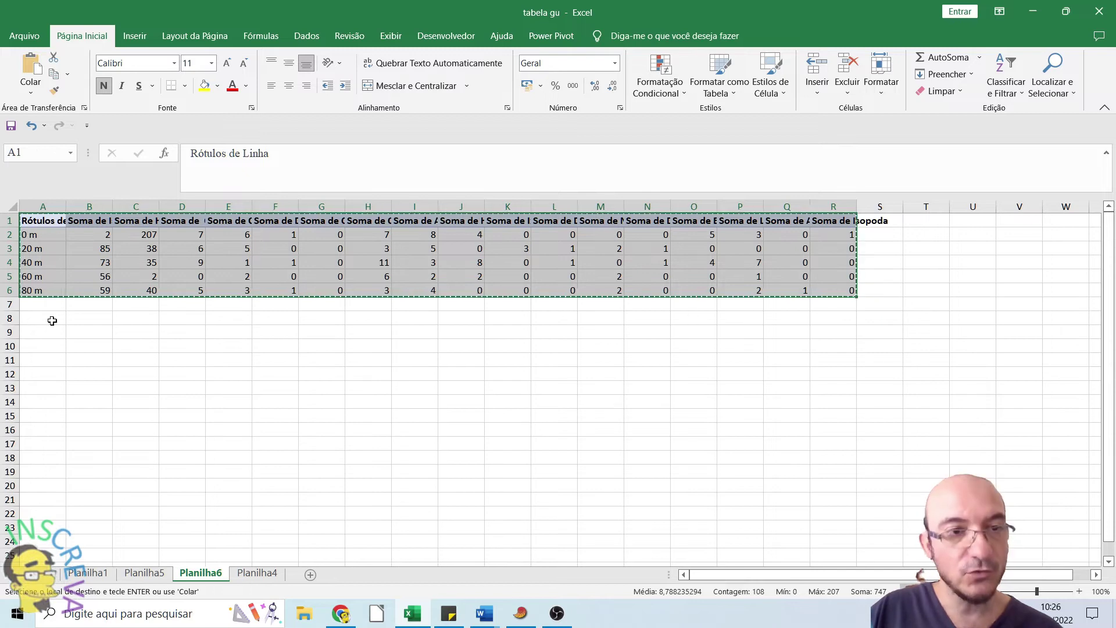
click(42, 344)
key(ctrl+alt+v)
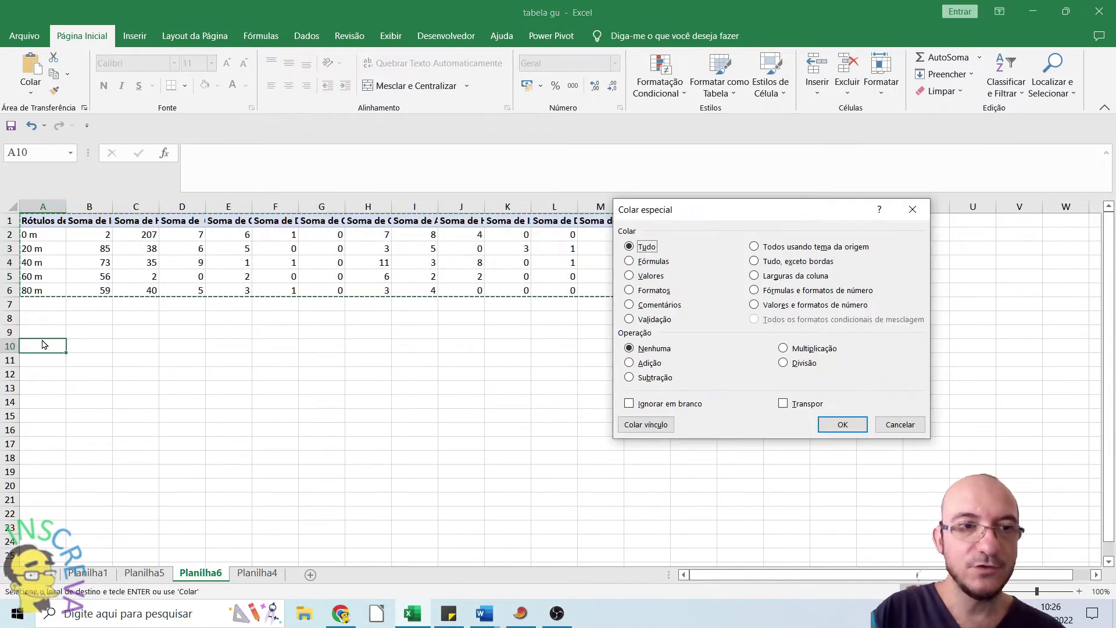
click(644, 281)
click(784, 403)
click(852, 425)
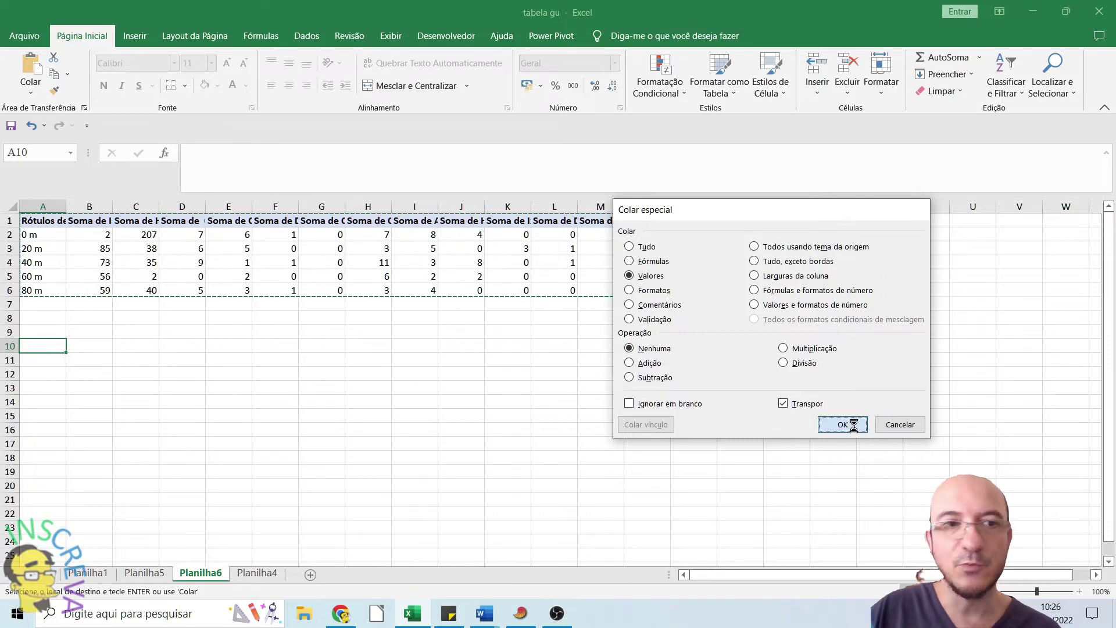
scroll(116, 359, down, 3)
scroll(149, 282, up, 3)
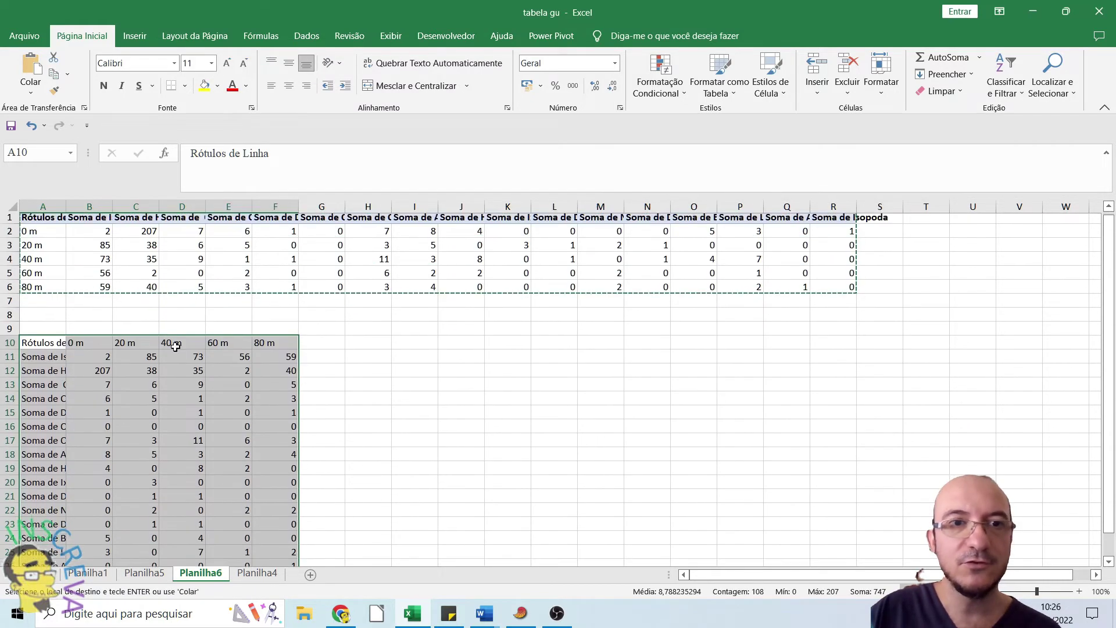
scroll(145, 349, down, 1)
drag(70, 202, 97, 203)
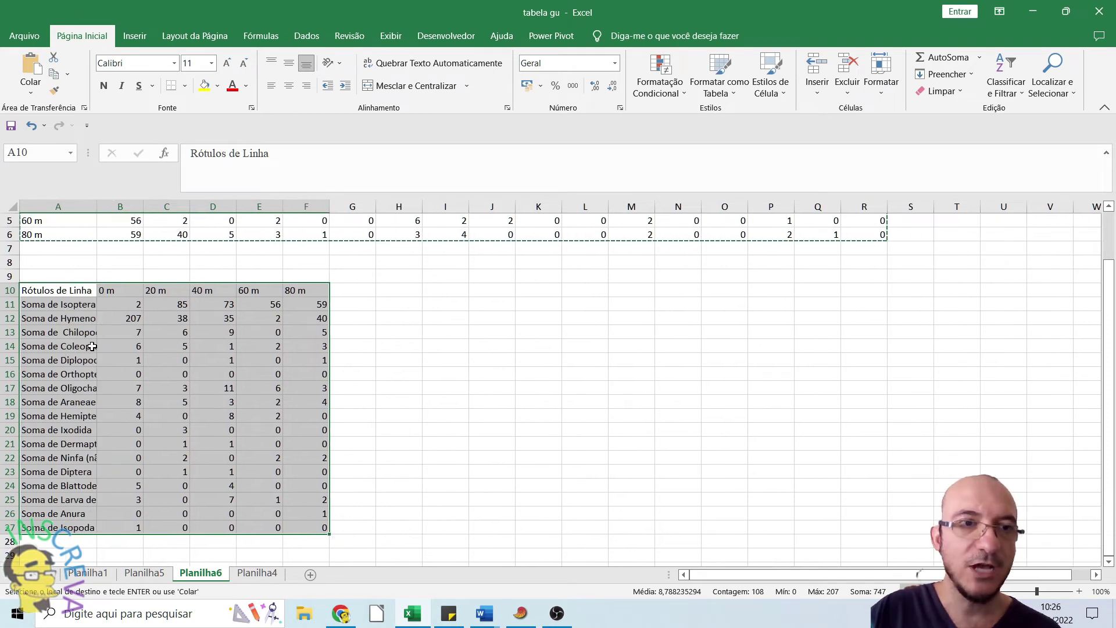
Copy the transposed table into PAST, pasting it from the corner Name cell with row and column attributes shown
right_click(171, 330)
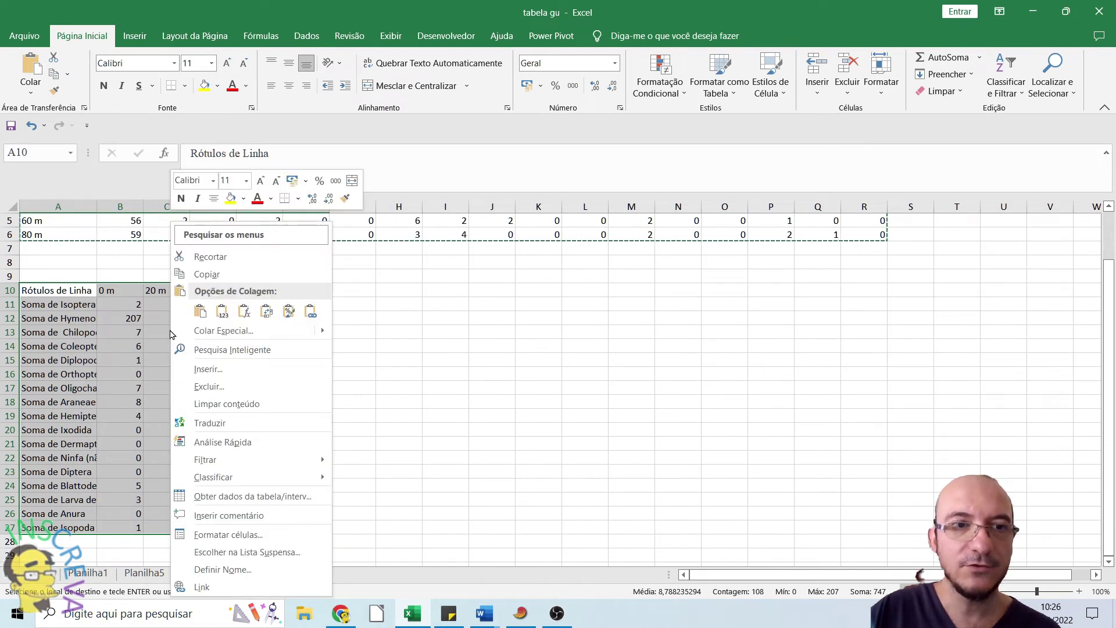
click(230, 280)
click(530, 625)
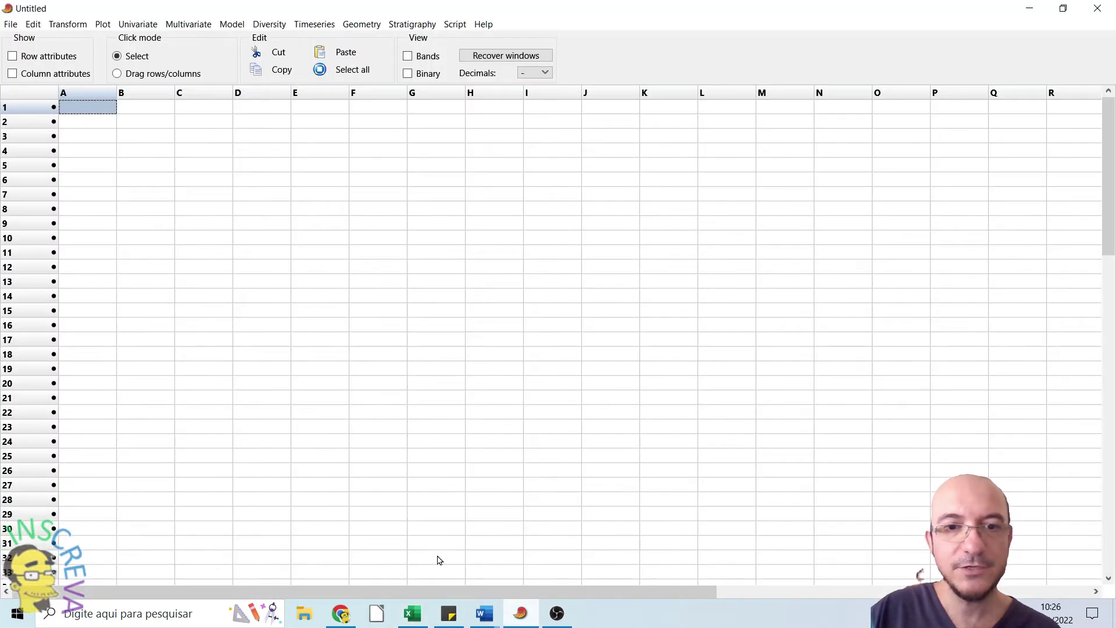
click(12, 73)
click(13, 56)
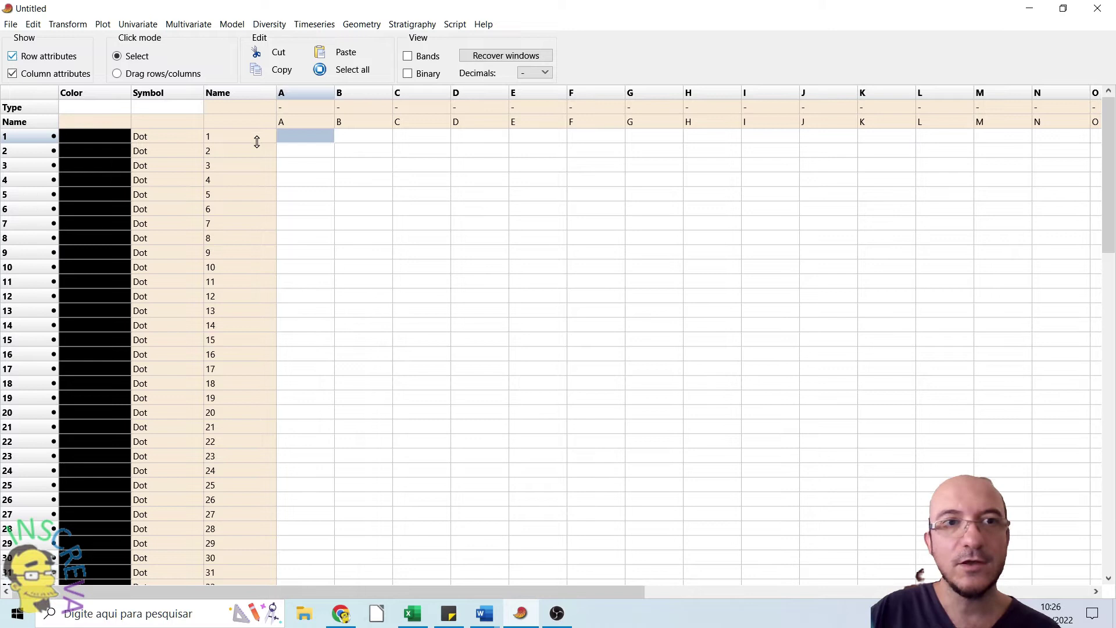
click(250, 122)
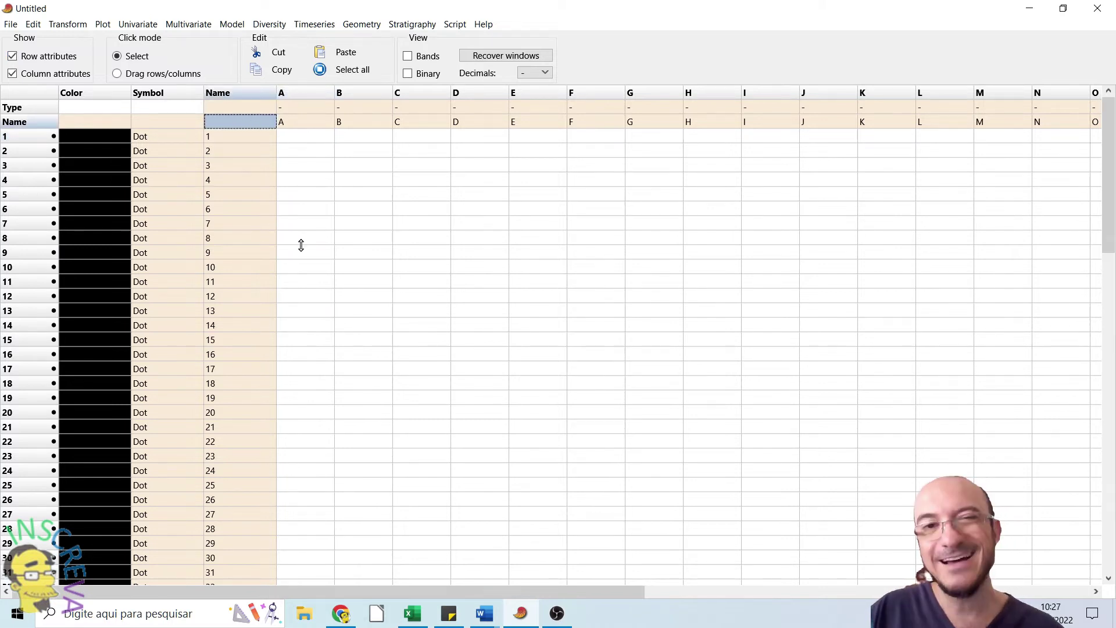
key(ctrl+v)
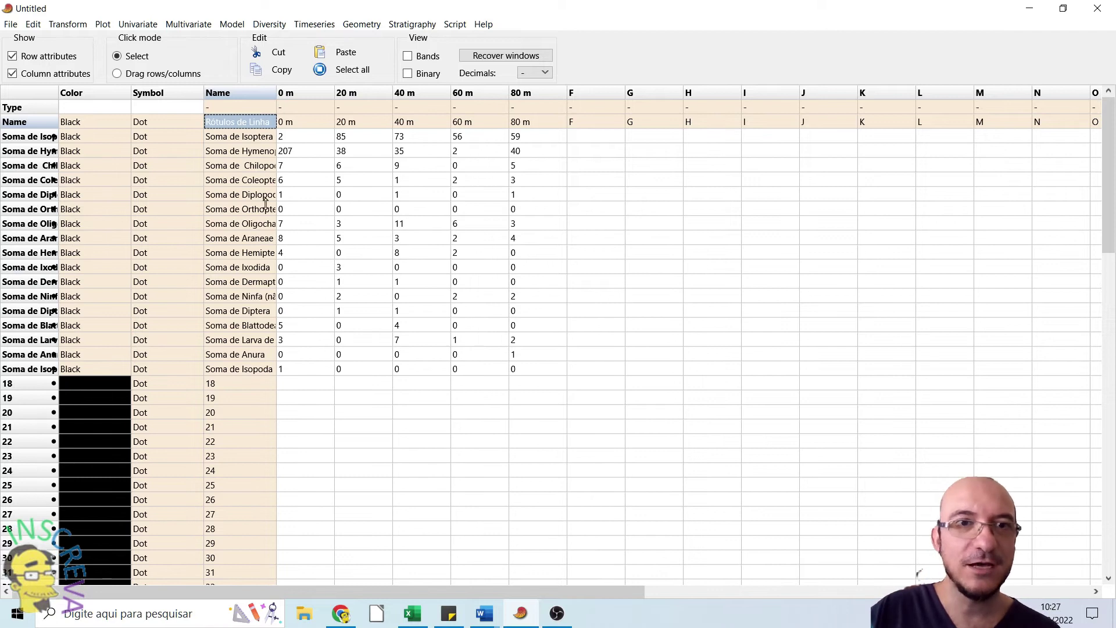
Hide the row and column attributes and widen the row label column to fit the full fauna group names
click(12, 74)
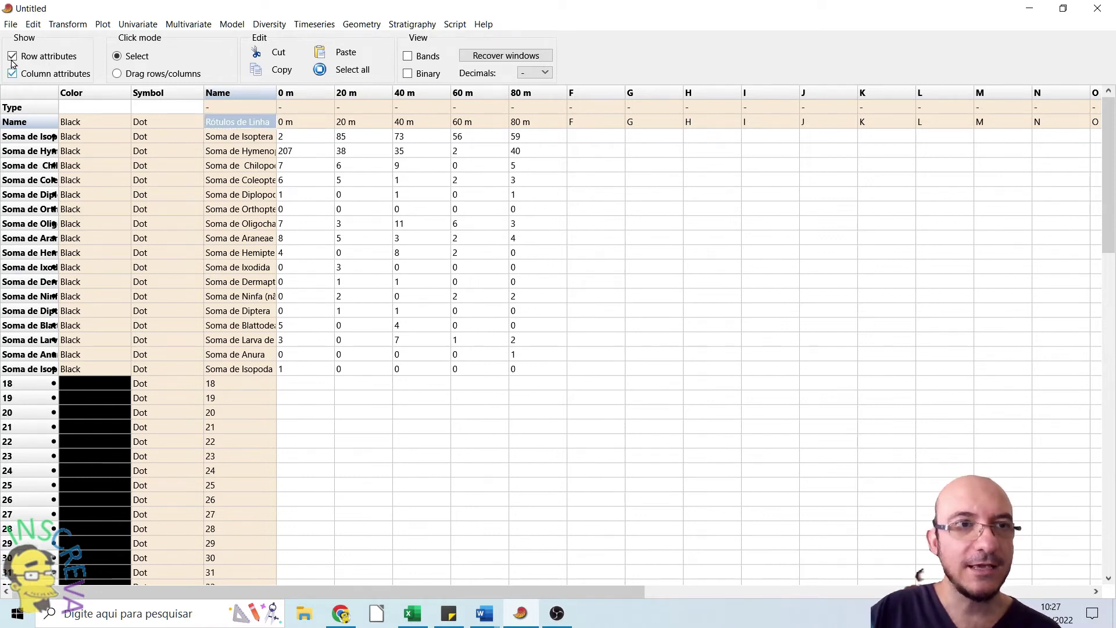
click(12, 56)
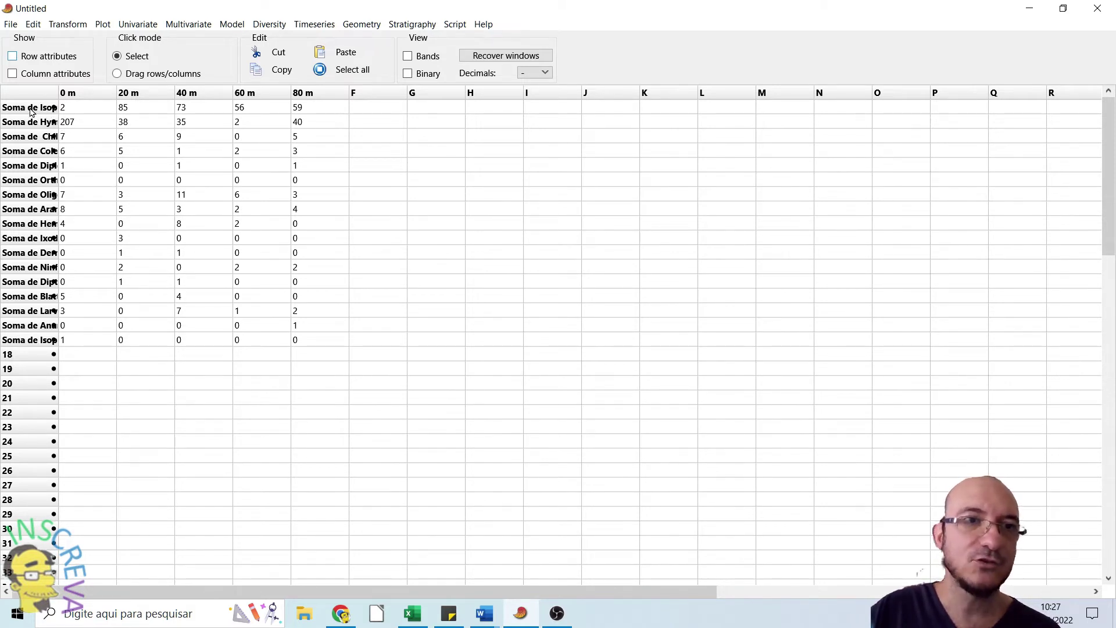
drag(55, 92, 167, 92)
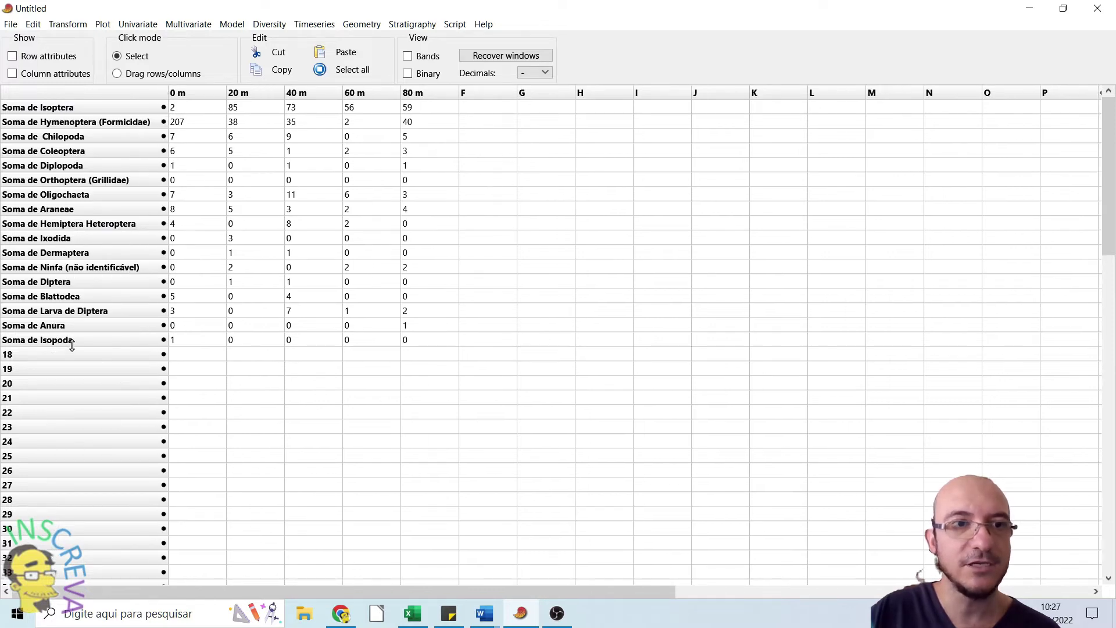
Calculate the alpha diversity indices for the five distance columns from 0 m to 80 m
click(183, 95)
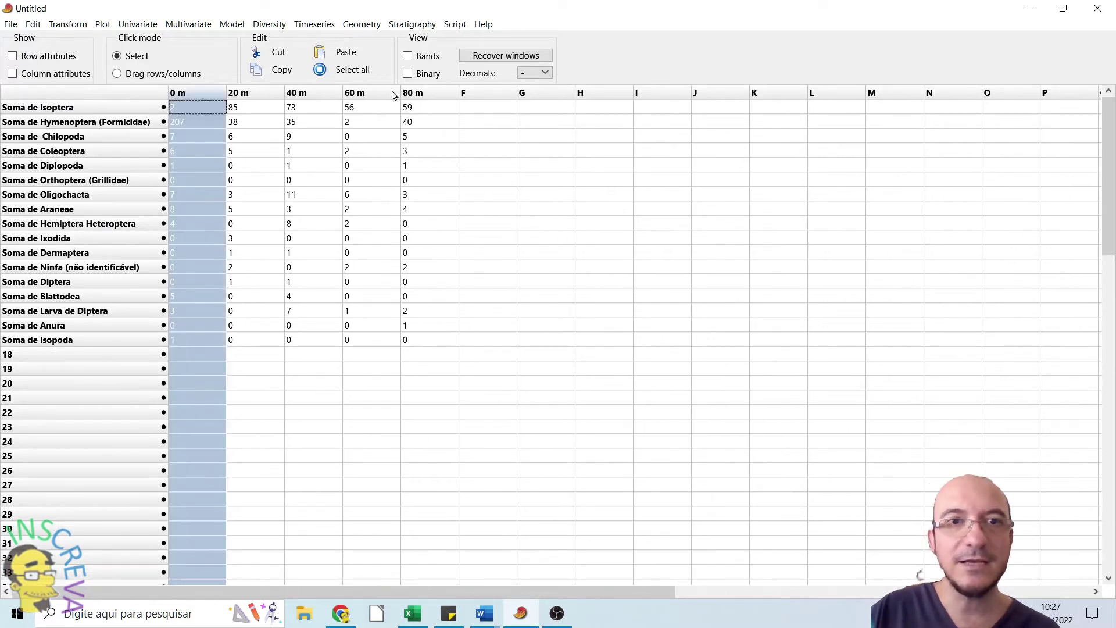
shift+click(422, 94)
click(266, 25)
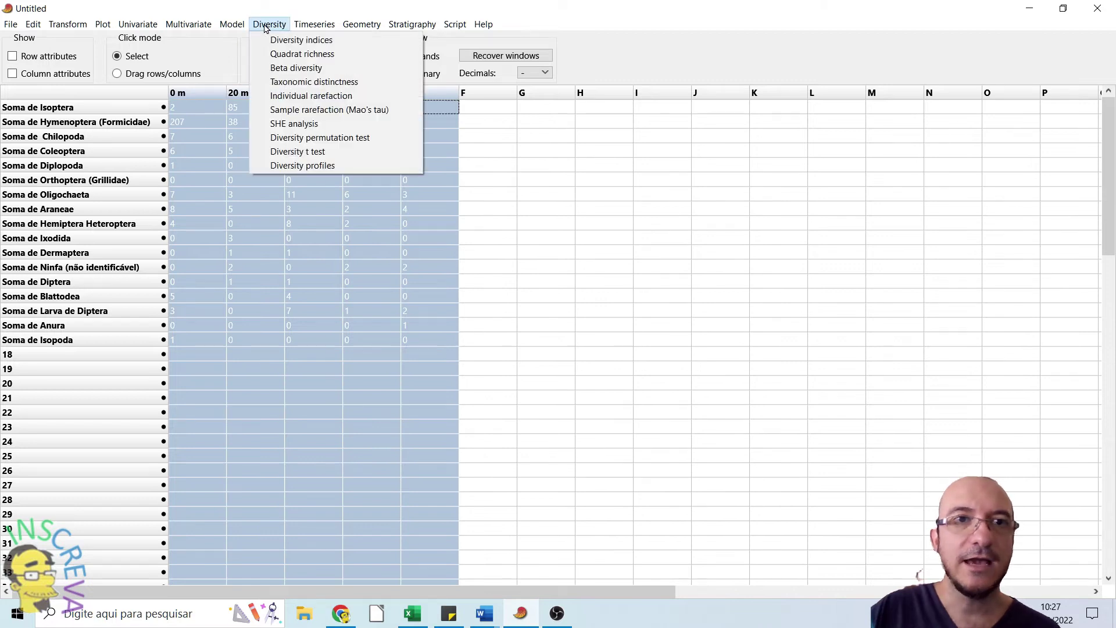
click(302, 40)
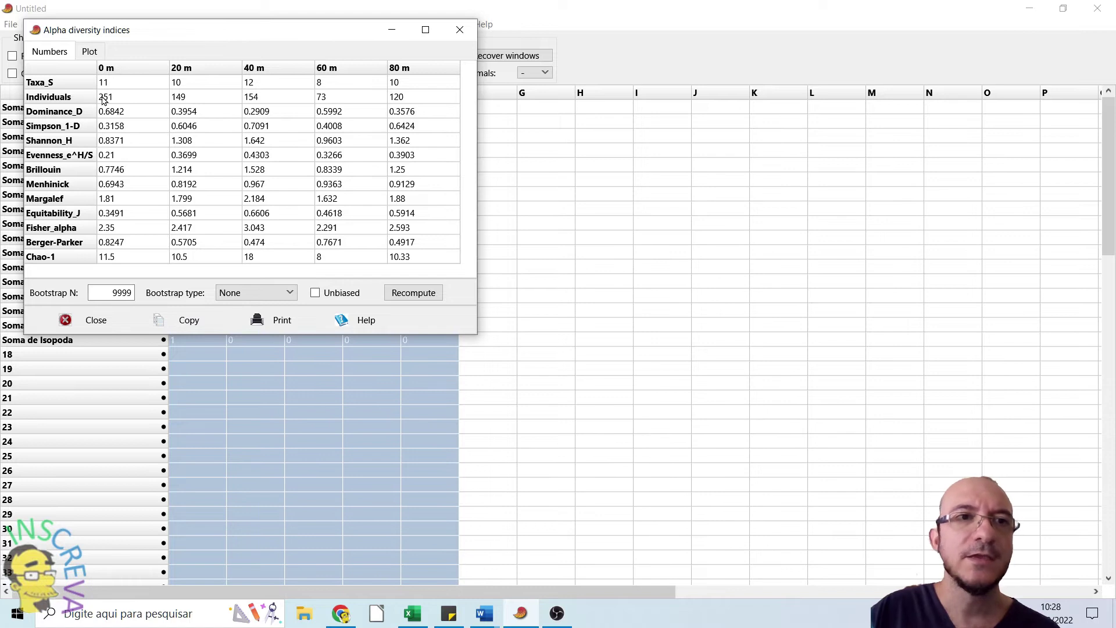
Copy the alpha diversity results, switch to Excel, and paste them at A1 of a new worksheet
click(182, 321)
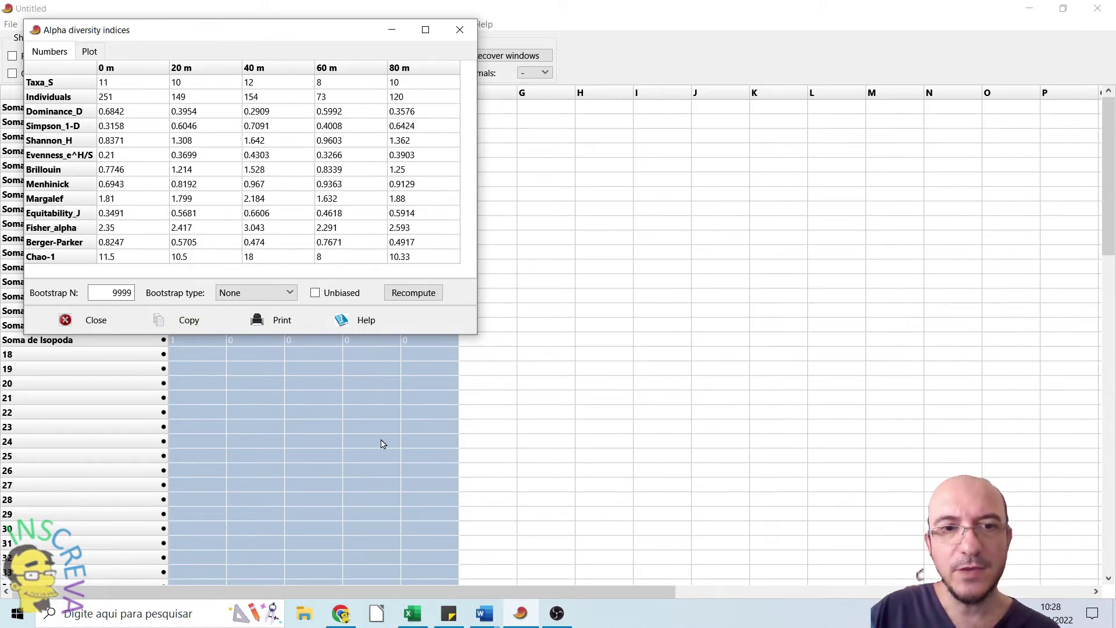
click(412, 613)
click(309, 575)
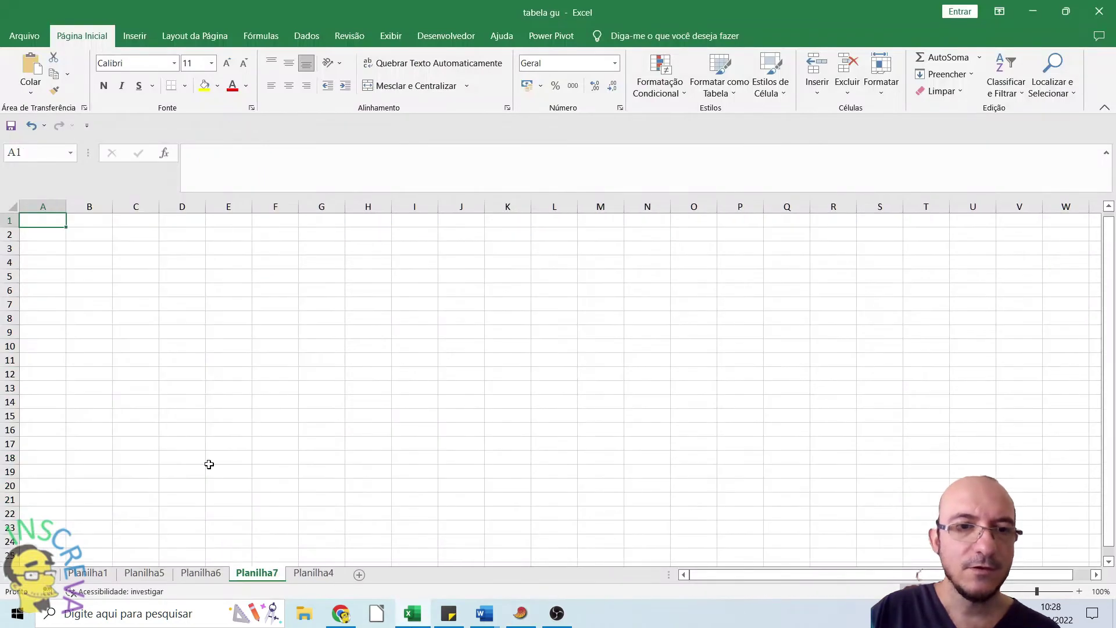
right_click(44, 220)
click(75, 306)
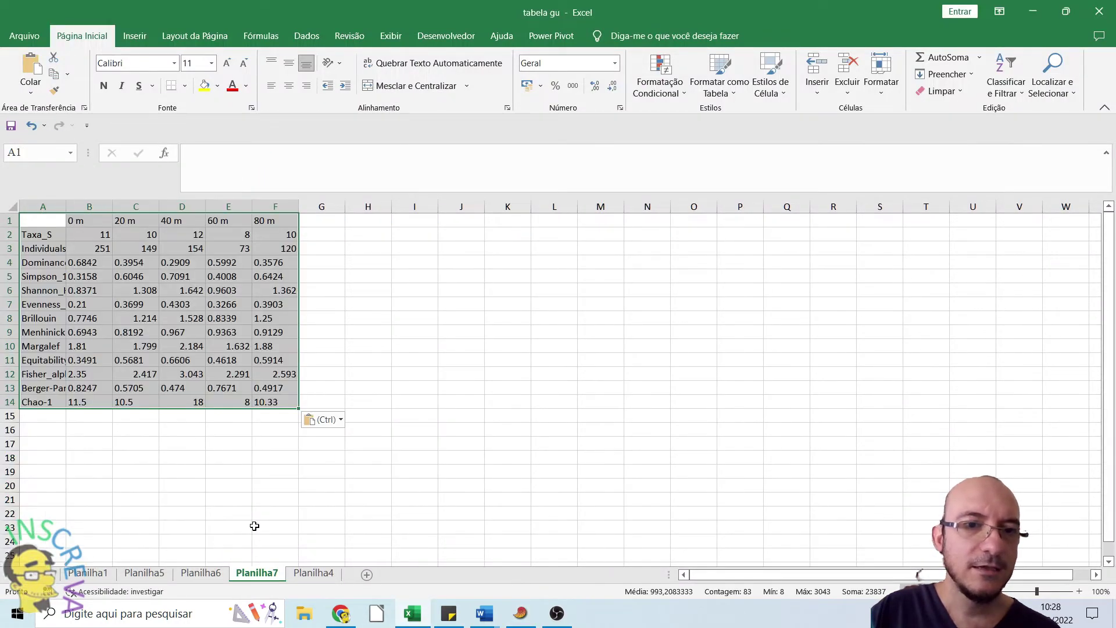
Rename the new worksheet as Resultados and move it after Planilha4
right_click(255, 575)
click(298, 444)
text(Resultd)
key(BackSpace)
key(BackSpace)
text(tados)
key(Return)
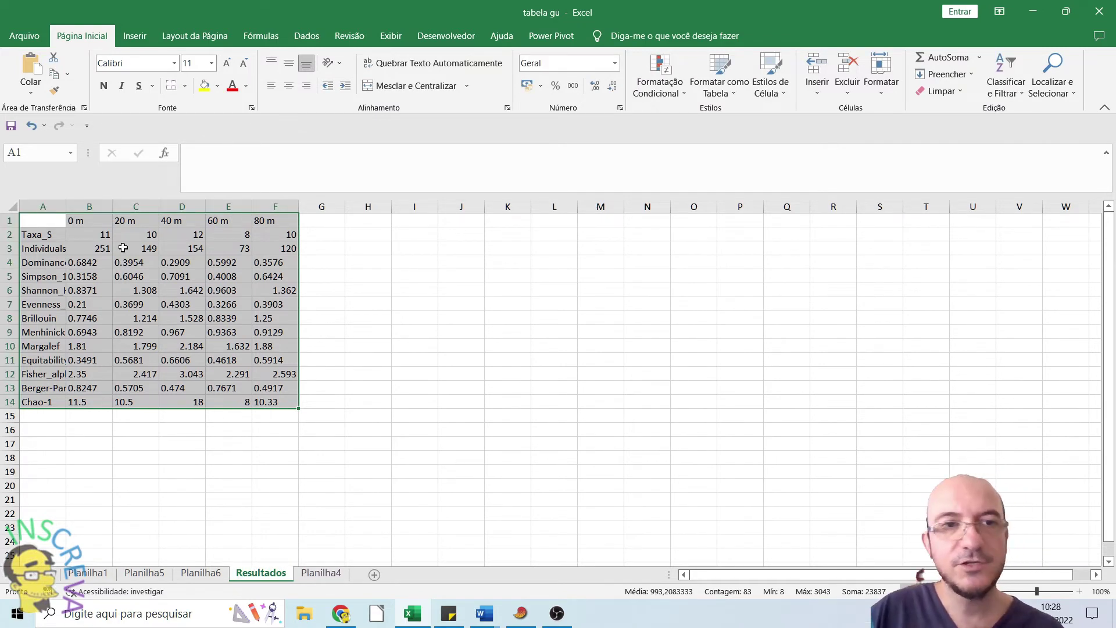
drag(261, 575, 348, 576)
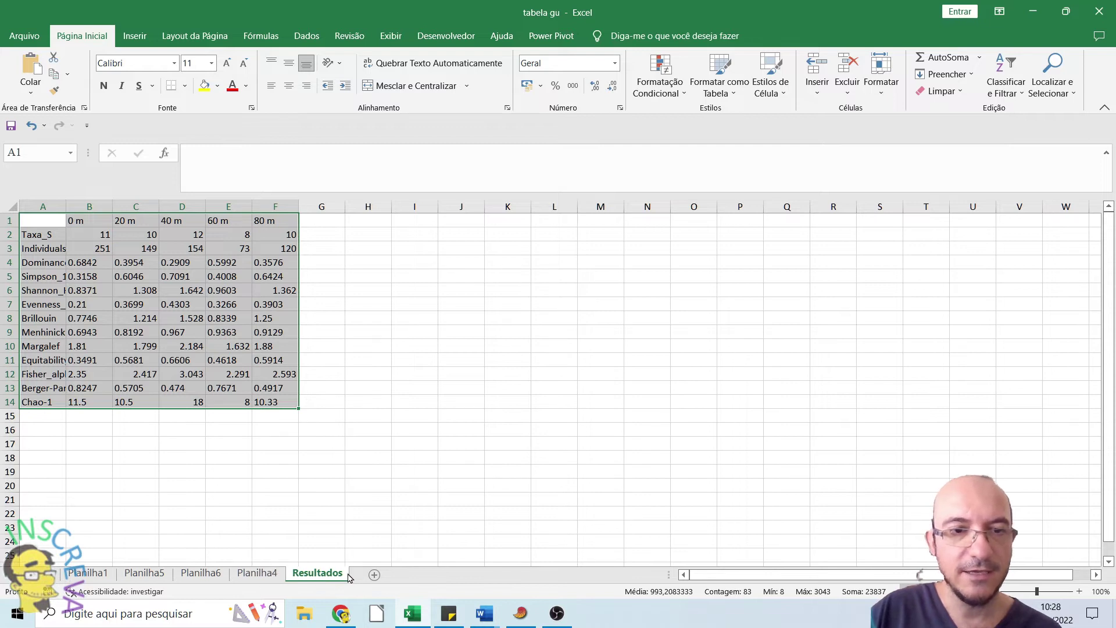
Widen column A of the Resultados sheet to fit the full index names
double_click(66, 206)
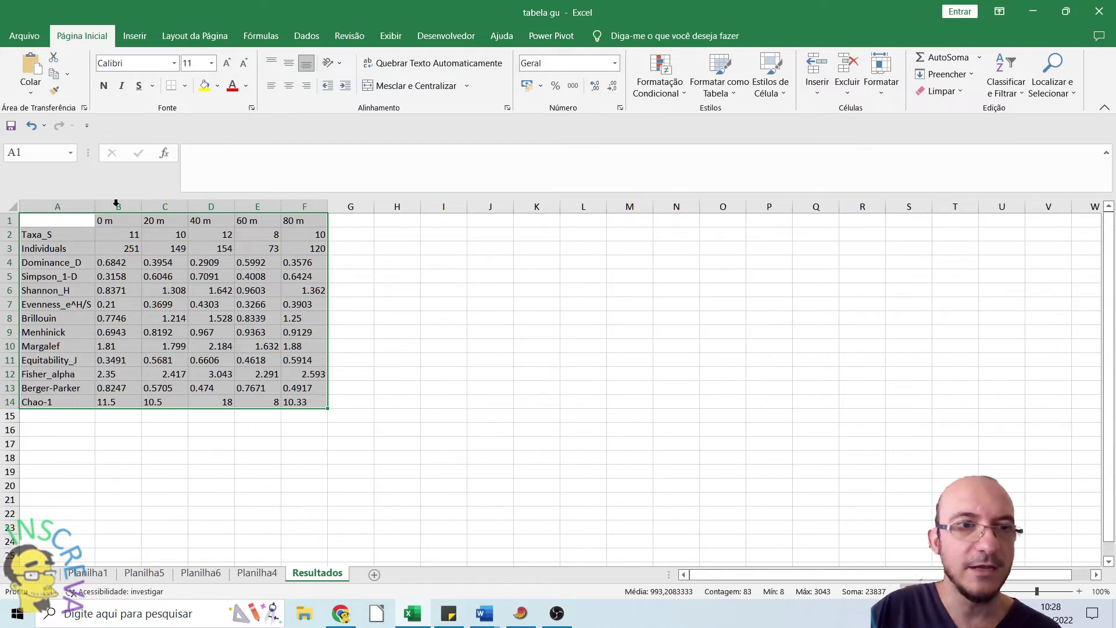
click(371, 356)
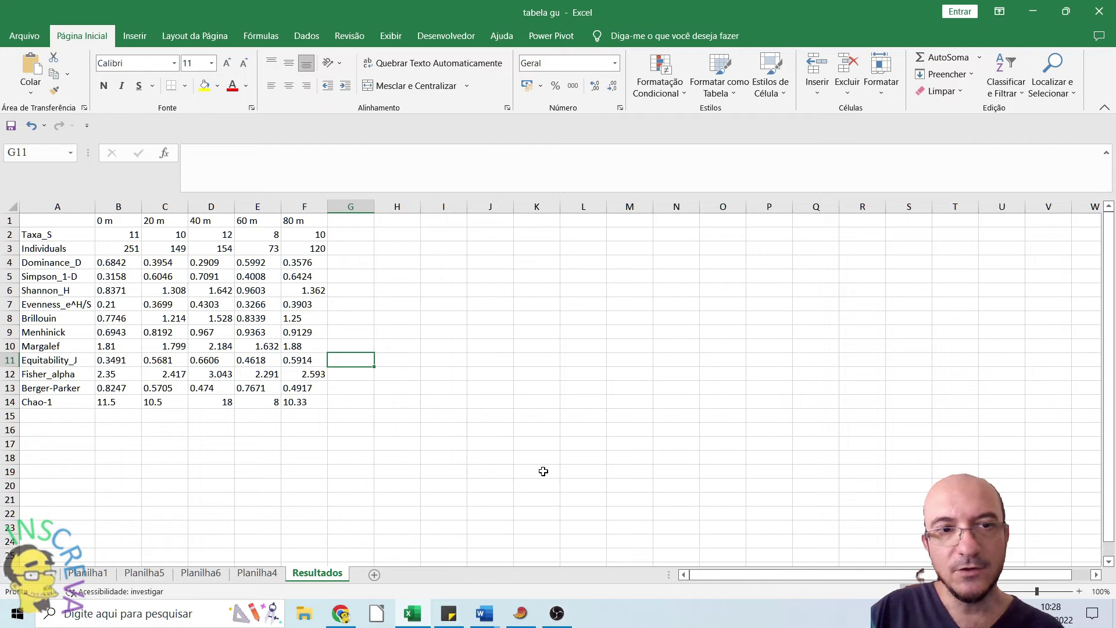
click(106, 418)
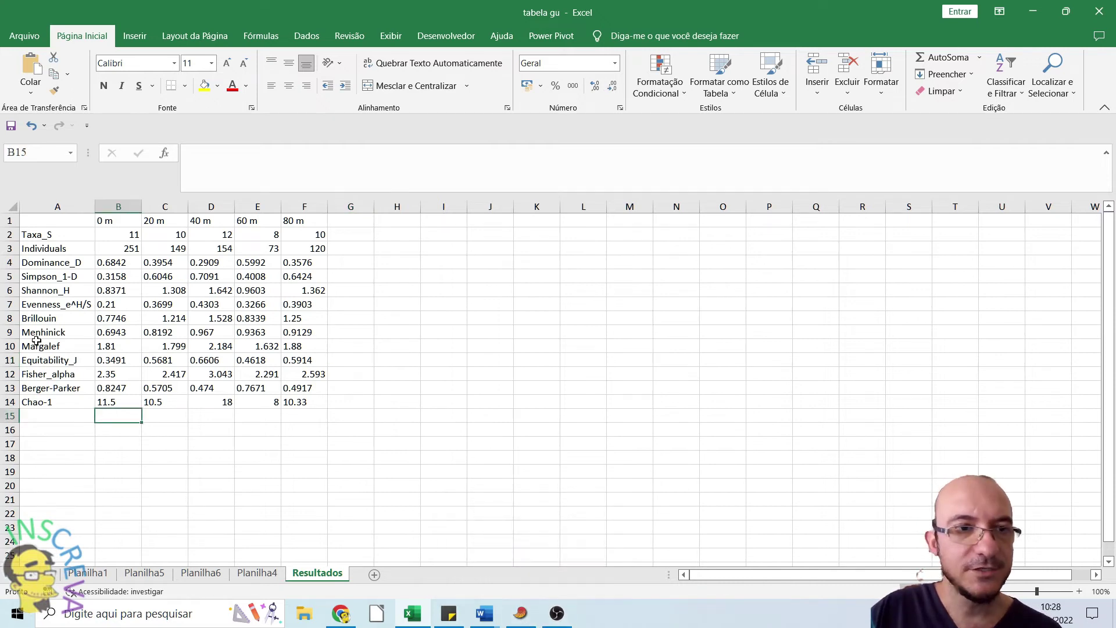
Fill the Shannon_H row A6:F6 with yellow and the Simpson_1-D row A5:F5 with light green
drag(45, 289, 334, 293)
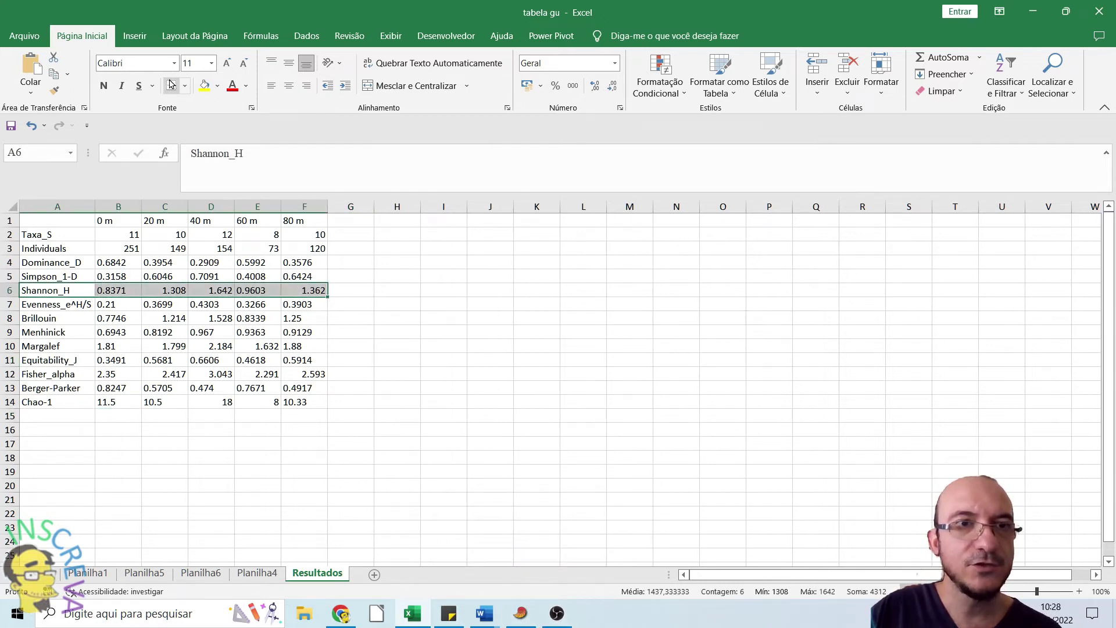
click(203, 86)
click(118, 346)
drag(74, 278, 322, 276)
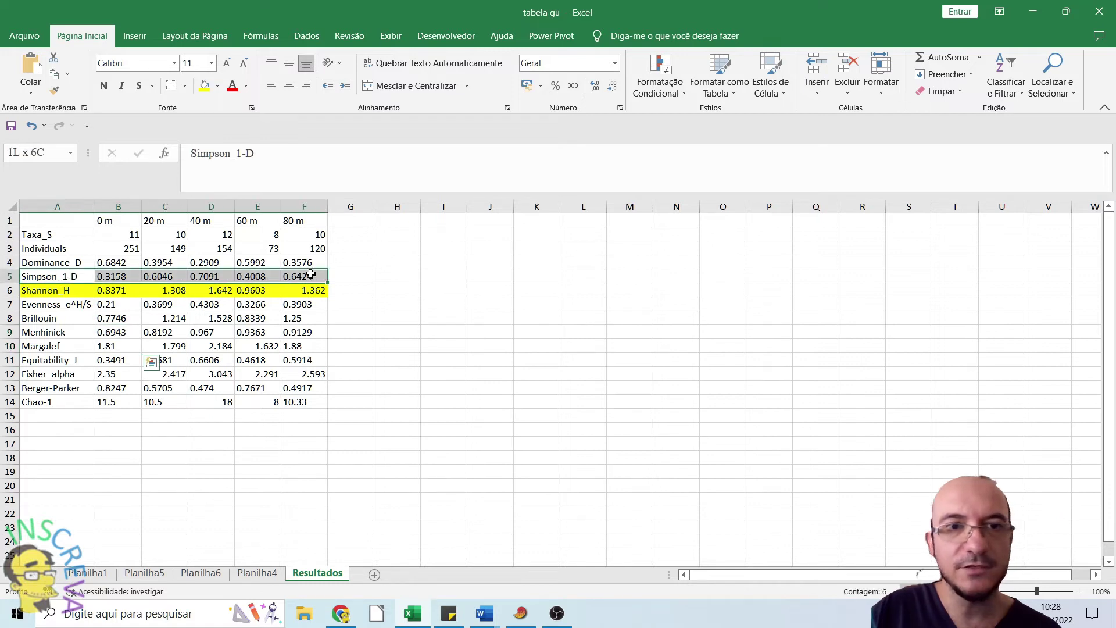
click(217, 86)
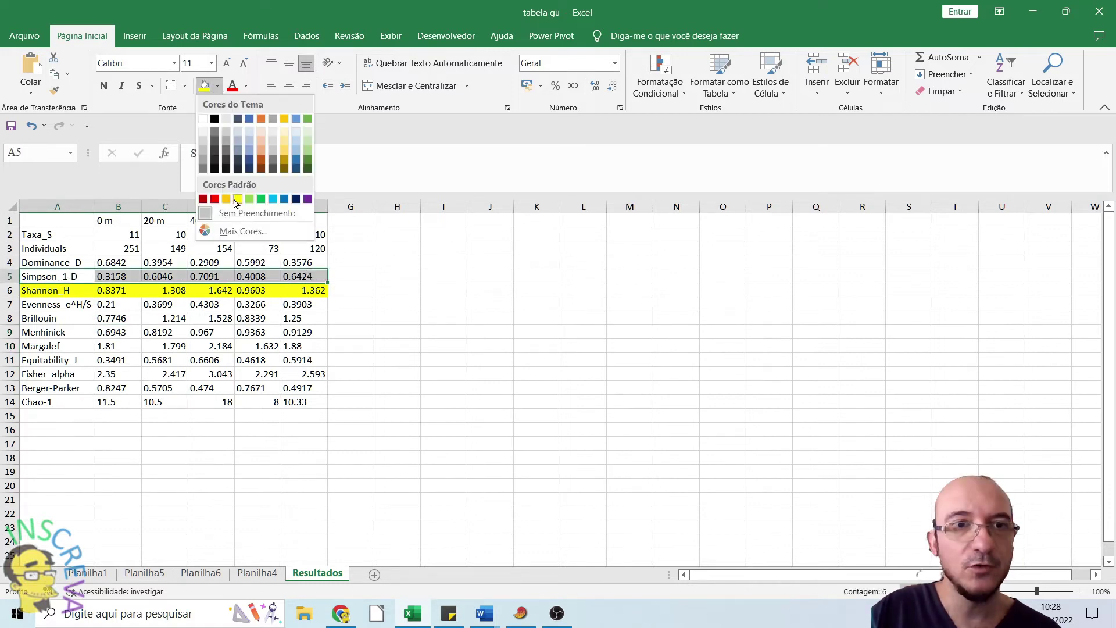
click(251, 199)
click(118, 346)
Fill the Equitability_J row A11:F11 with a light orange theme colour
drag(65, 361, 290, 362)
click(218, 86)
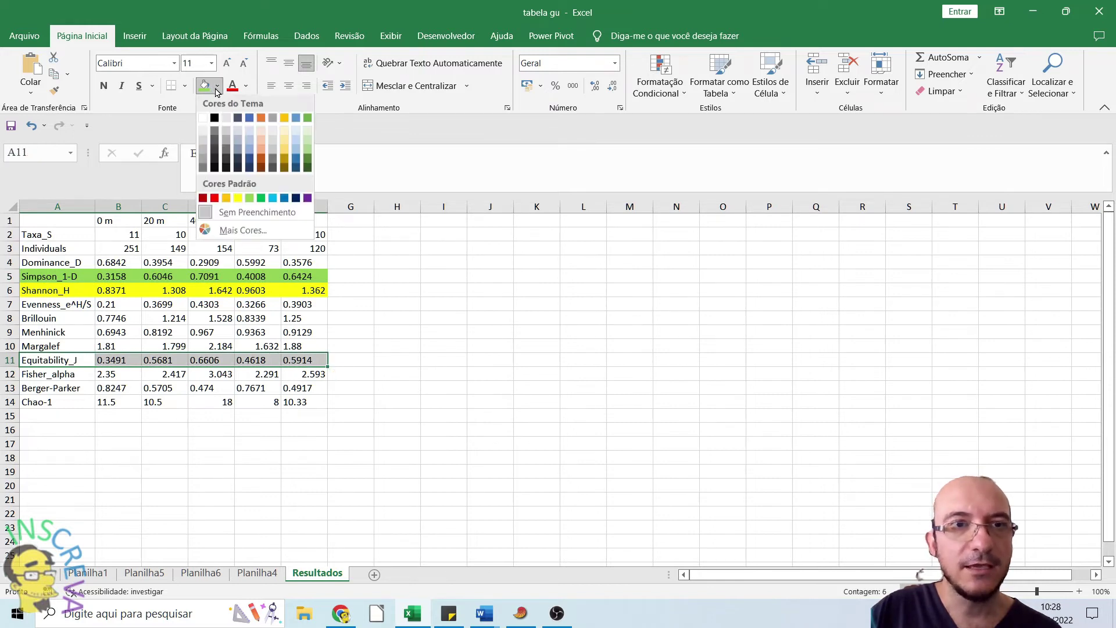
click(256, 153)
click(157, 415)
Fill the Brillouin row A8:F8 with a pale blue theme colour
drag(42, 318, 326, 319)
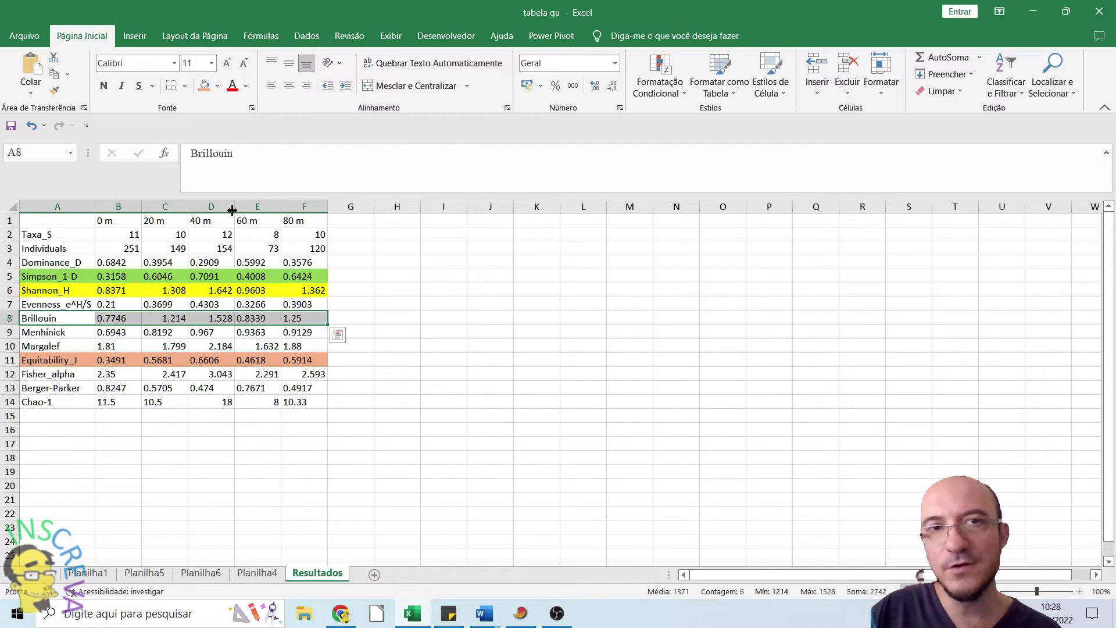
click(218, 87)
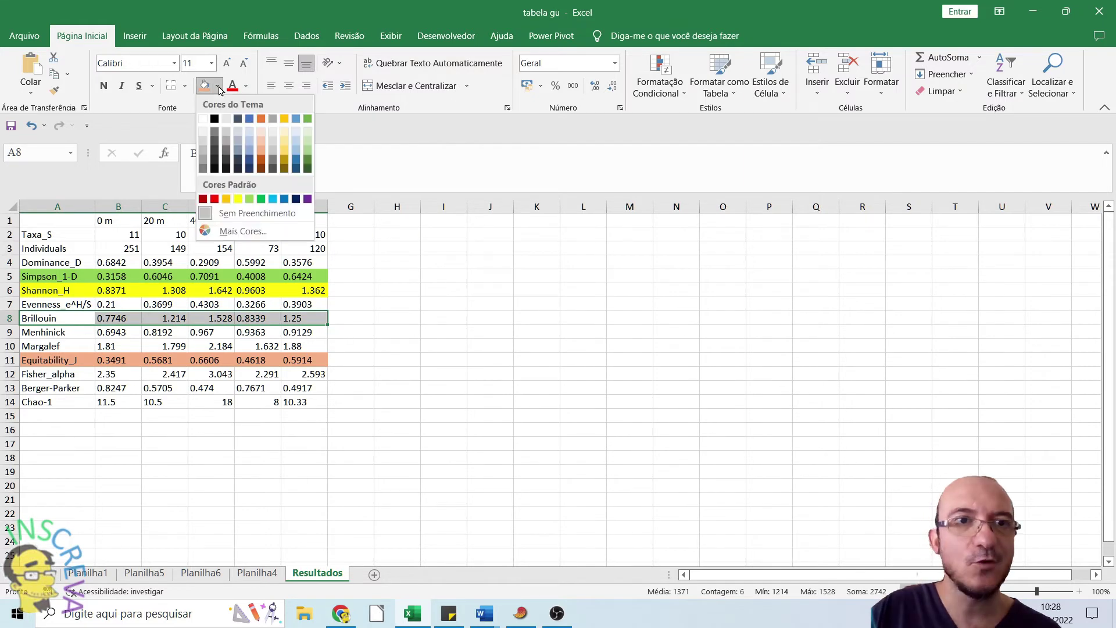
click(251, 136)
click(238, 371)
drag(70, 318, 297, 317)
click(257, 415)
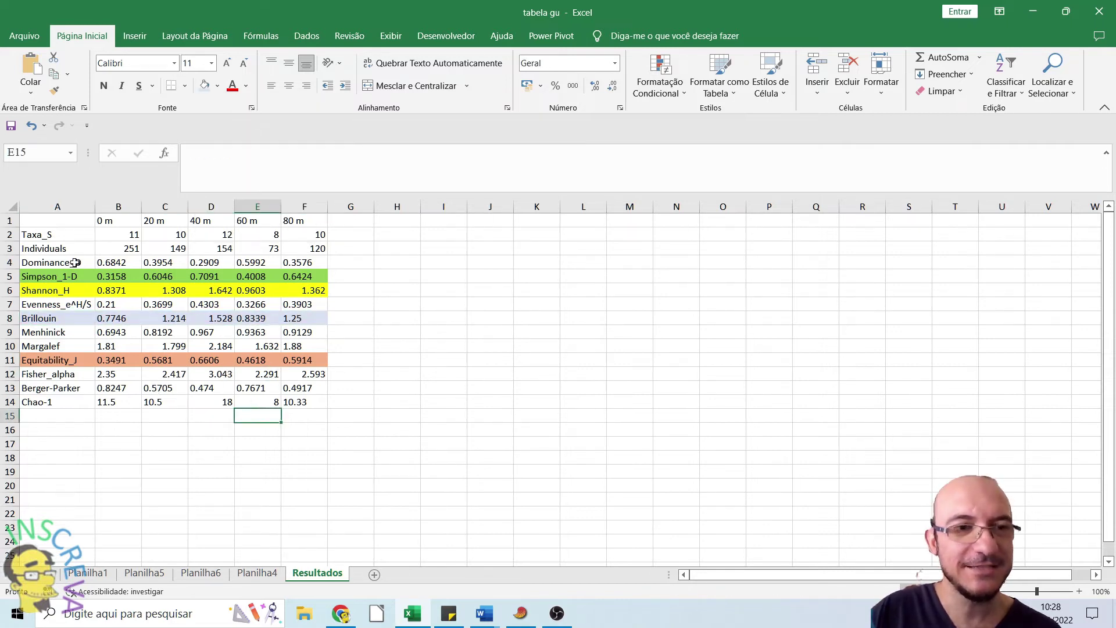
Review the highlighted Shannon_H and Simpson_1-D rows across all five distances
drag(38, 290, 317, 290)
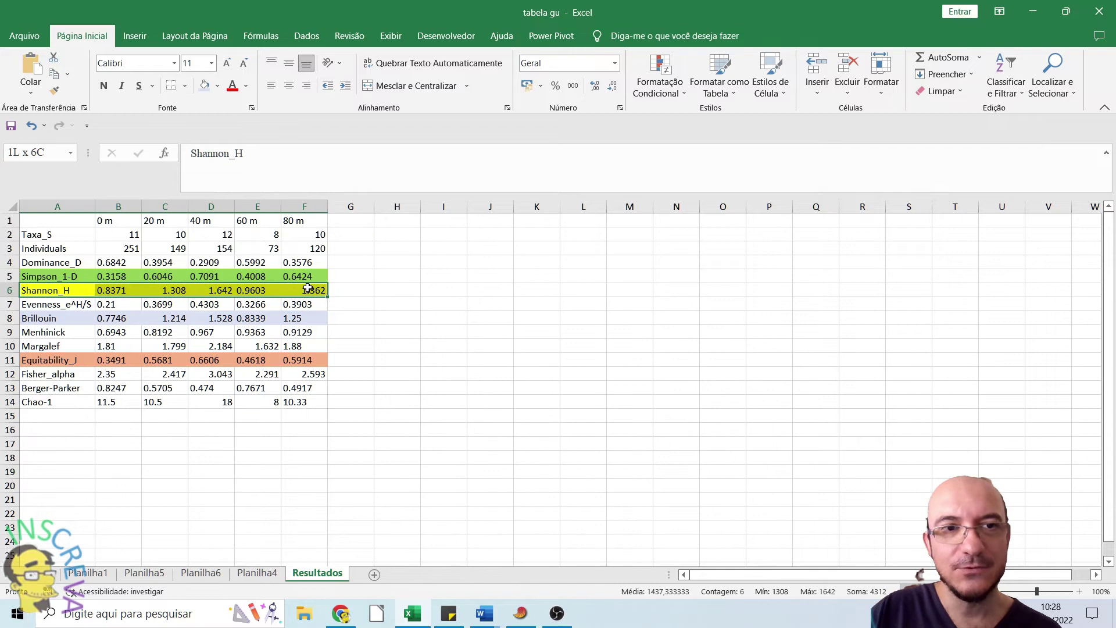
click(209, 429)
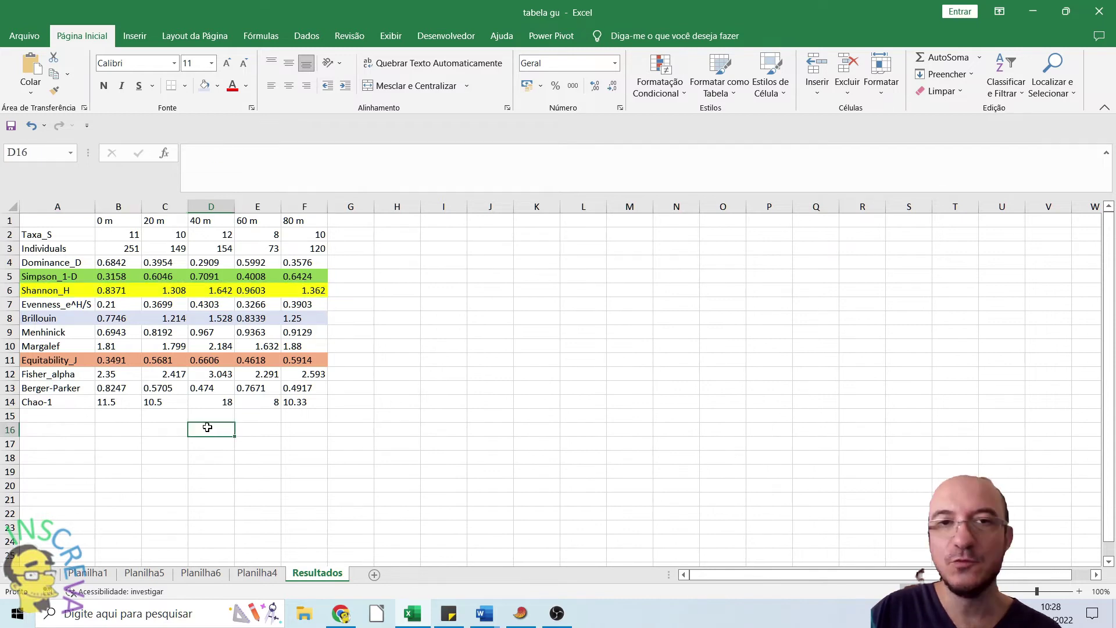
drag(52, 276, 299, 285)
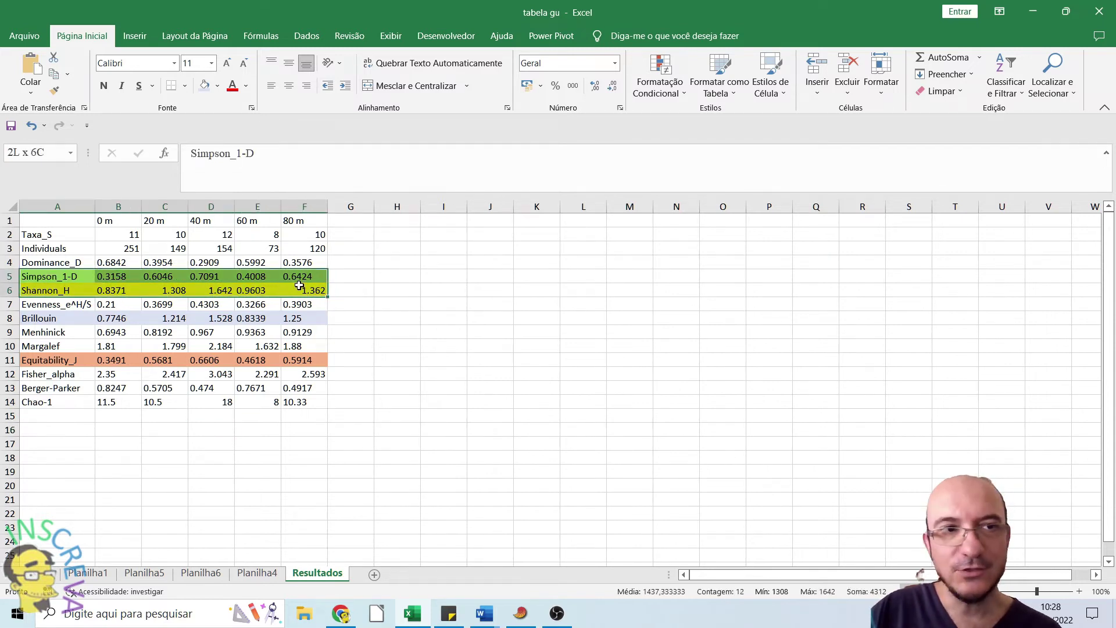
click(256, 360)
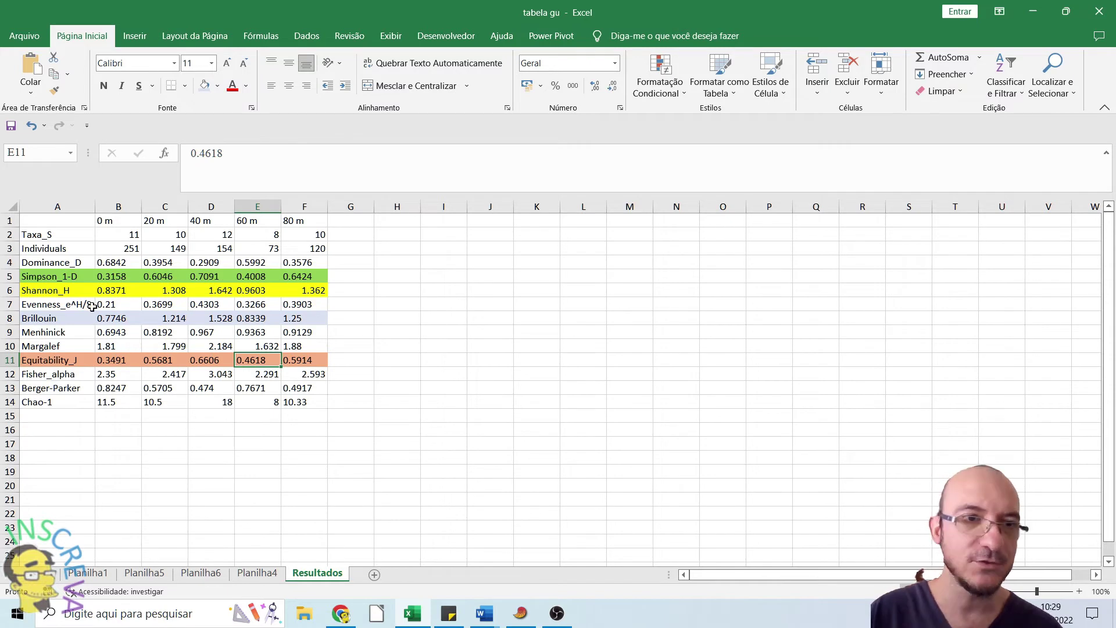
Compare the Simpson_1-D, Shannon_H and Equitability_J values at 0 m, 20 m and 40 m, and review the Shannon row across distances
click(119, 290)
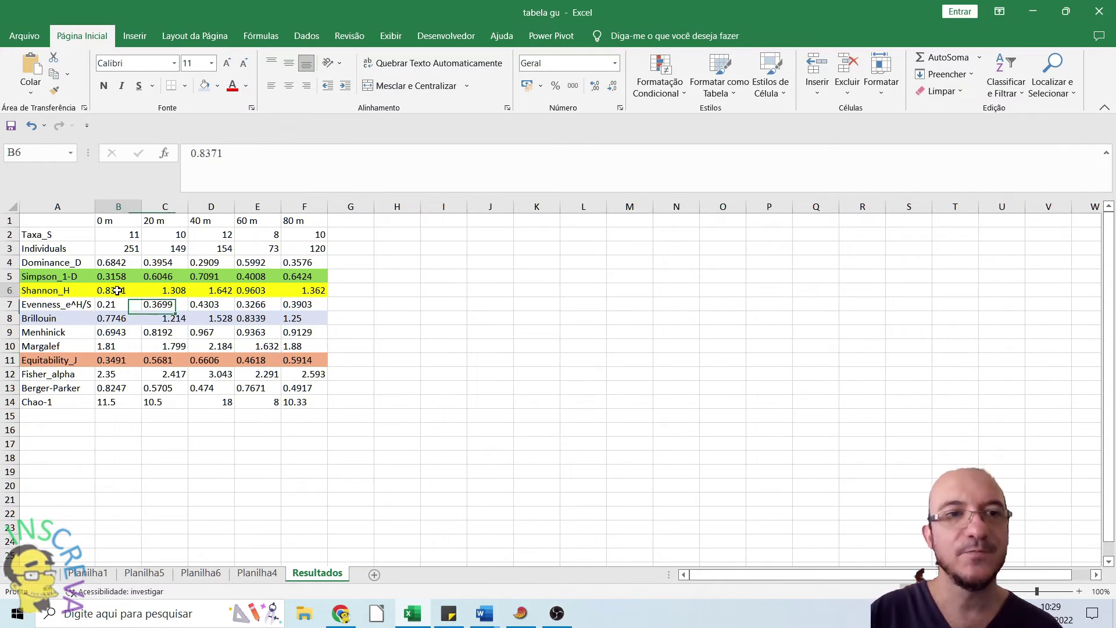
ctrl+click(124, 360)
click(114, 330)
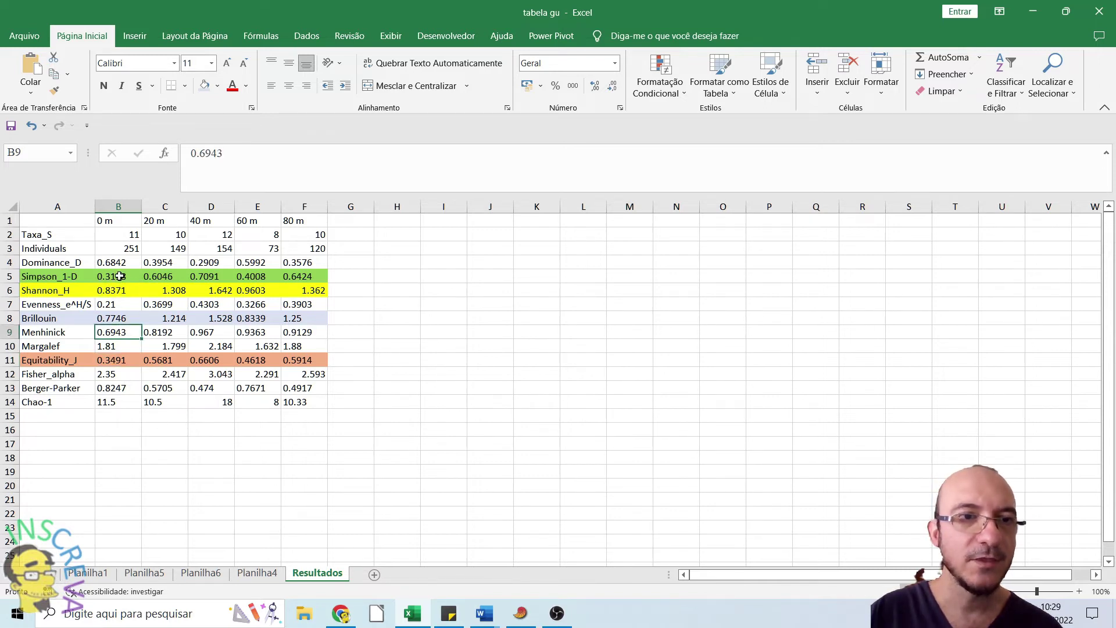
drag(119, 277, 124, 290)
ctrl+click(122, 361)
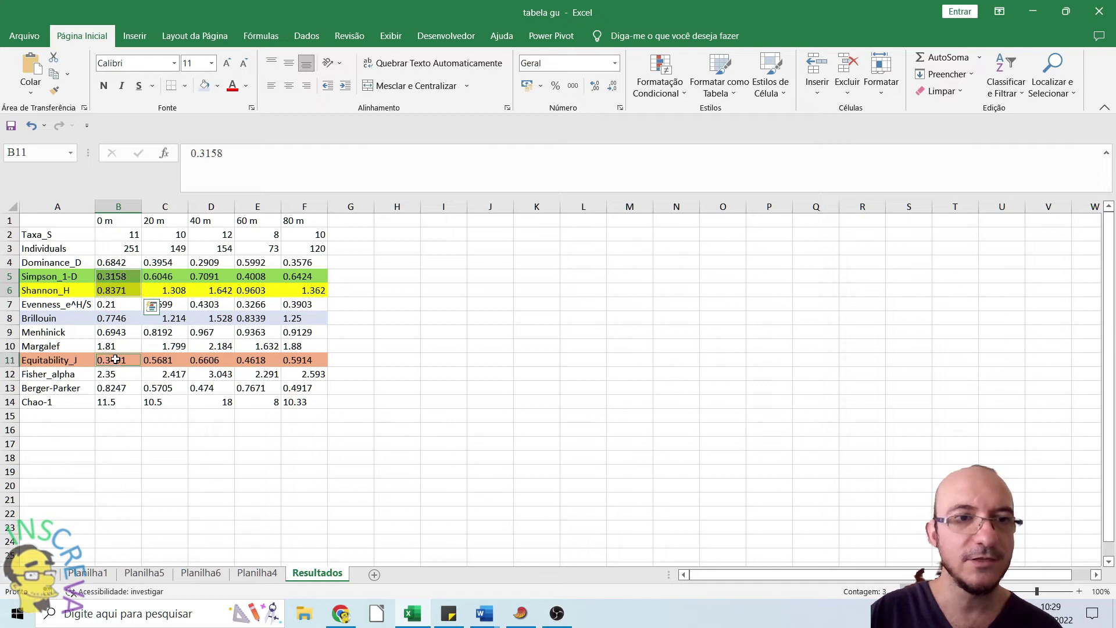
click(168, 276)
click(172, 290)
click(164, 361)
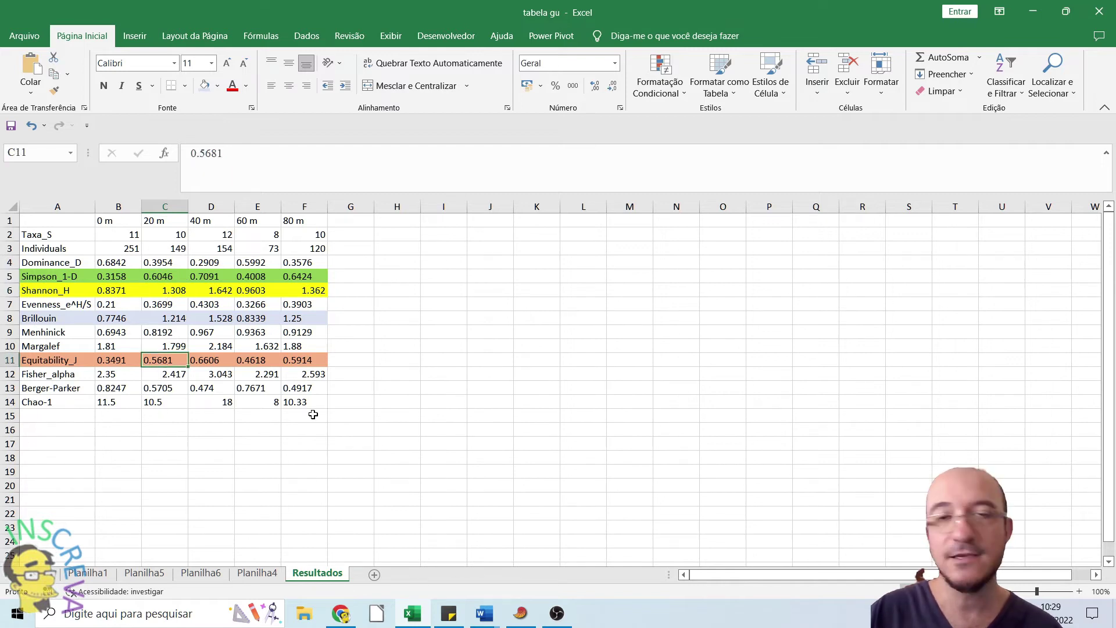
click(211, 277)
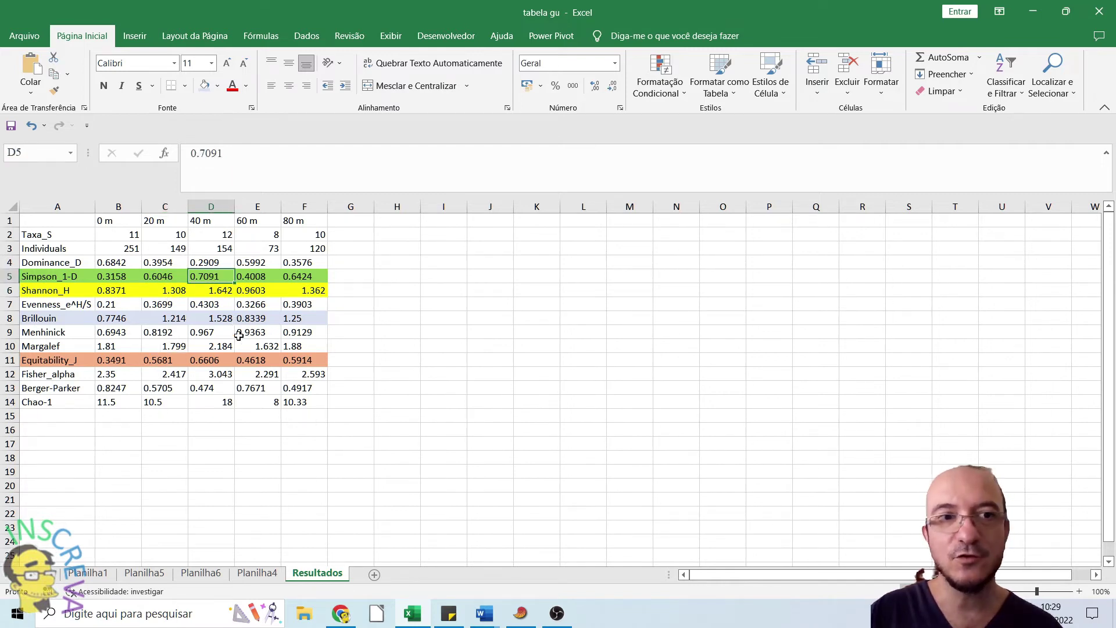
click(219, 289)
click(218, 365)
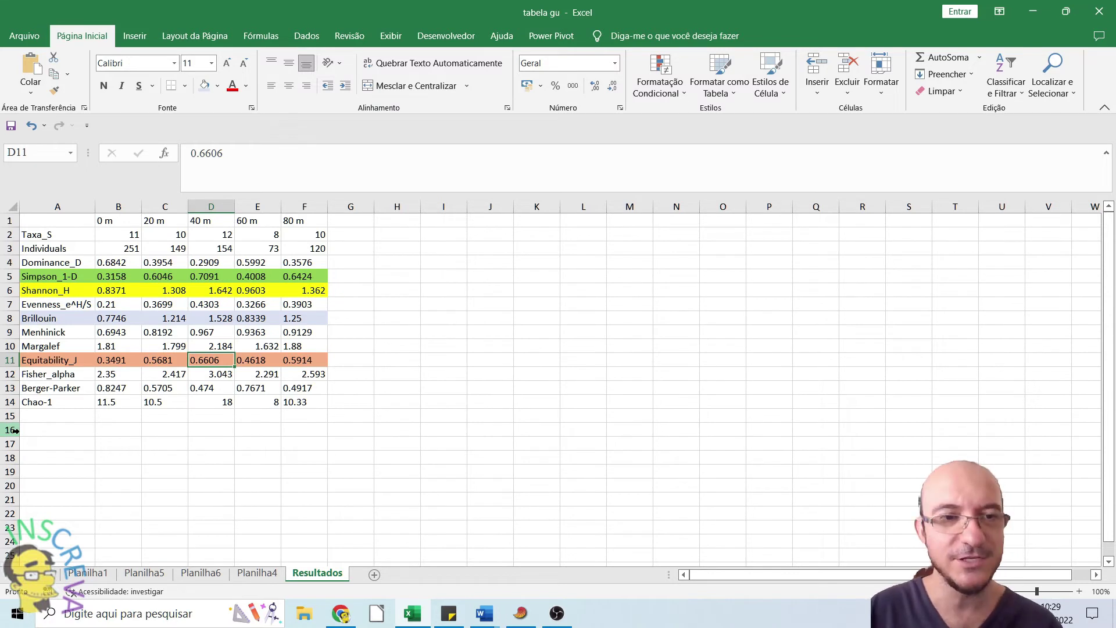
drag(47, 288, 294, 289)
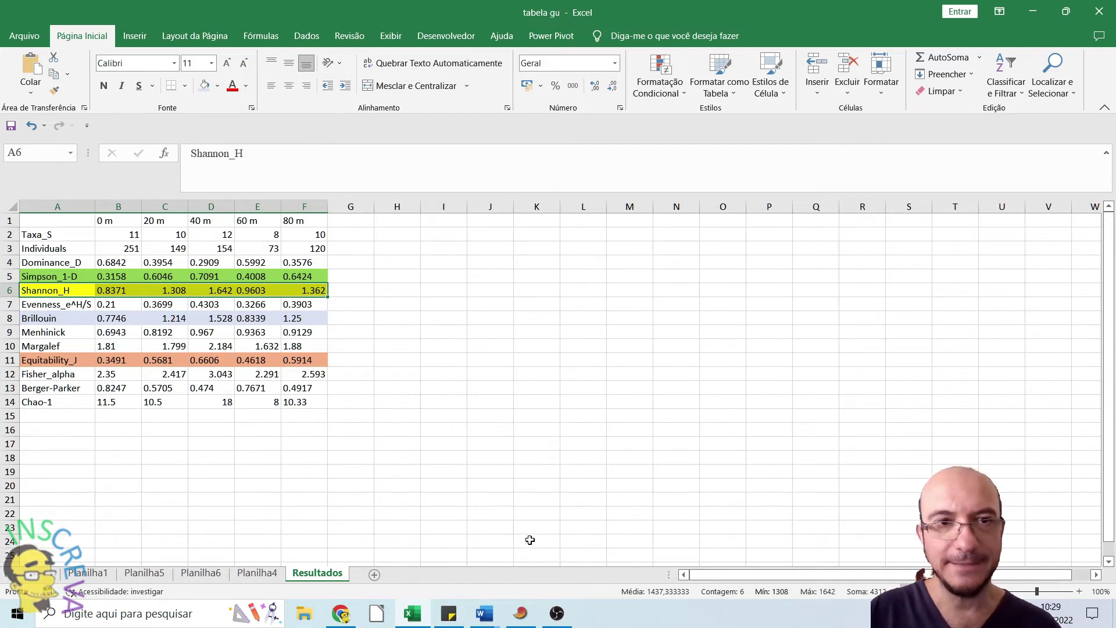
Switch back to PAST, close the Alpha diversity indices window, and clear the five-column selection
click(521, 615)
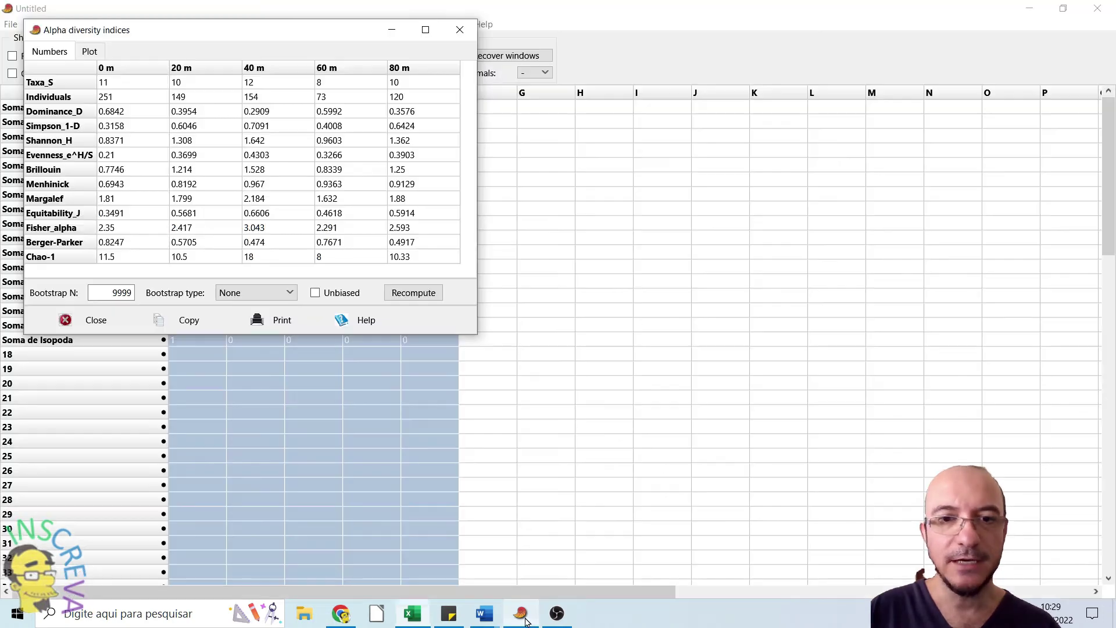
click(460, 31)
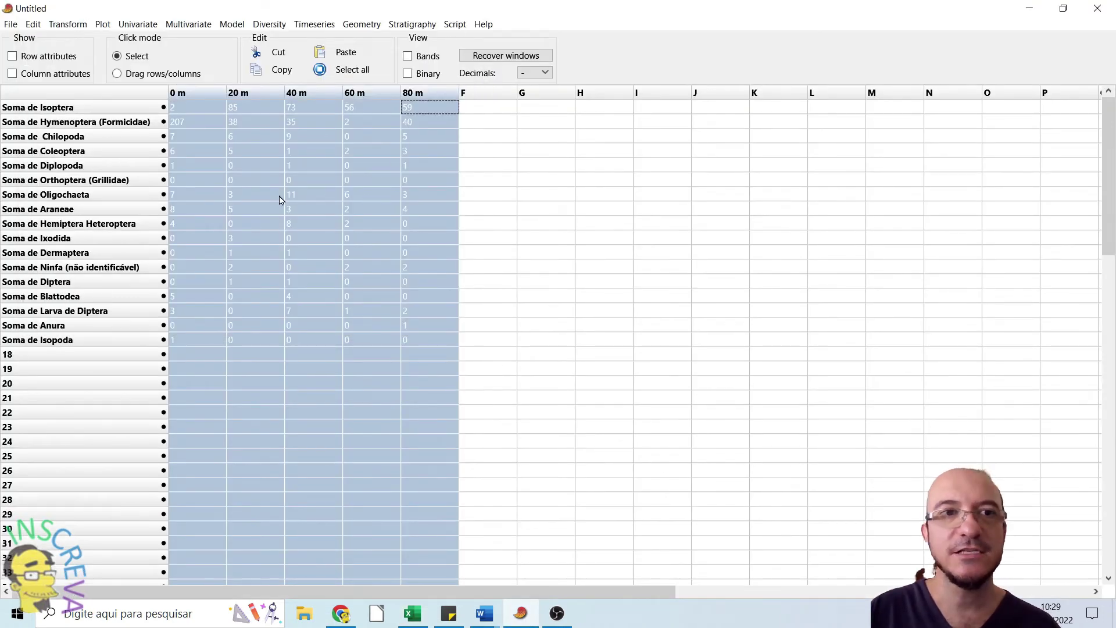
click(279, 199)
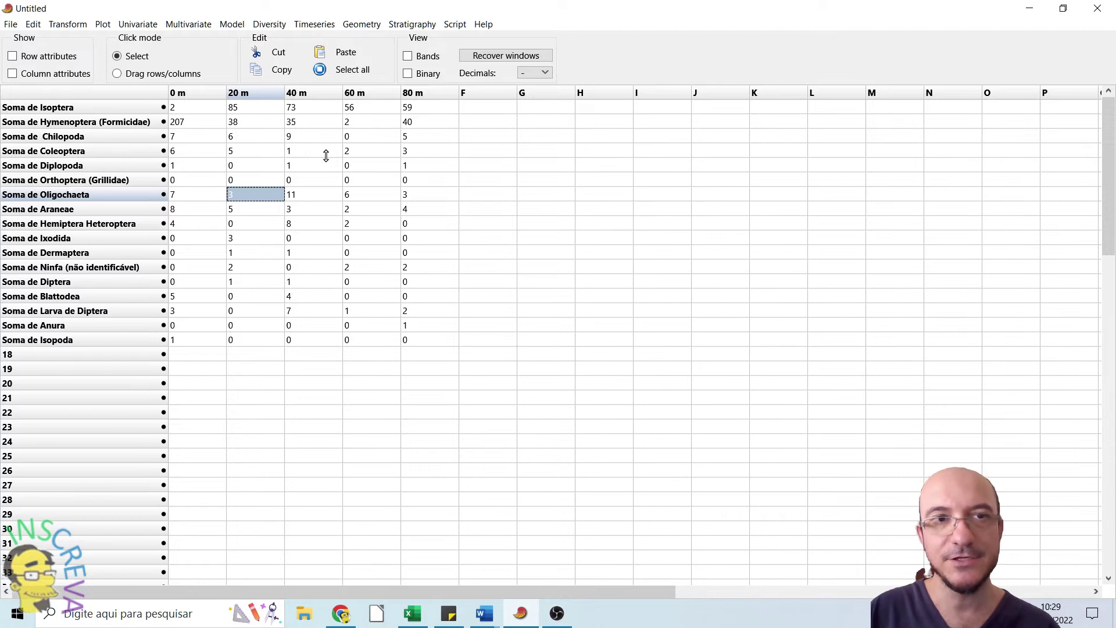
click(308, 151)
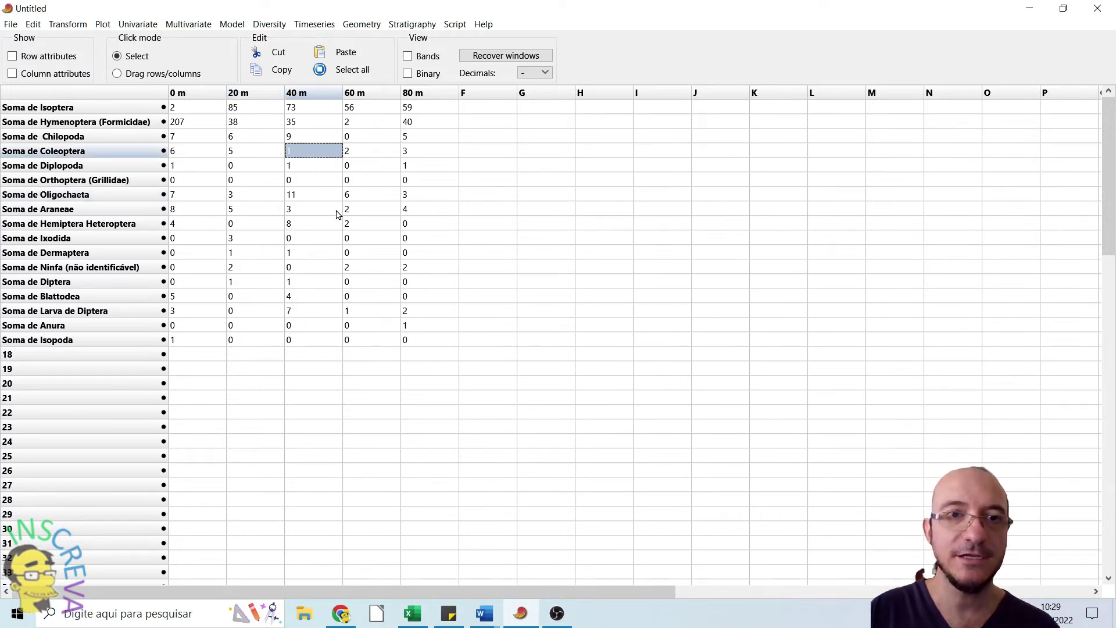
Try to run the Diversity t test on all five distance columns, 0 m to 80 m, at once
click(196, 94)
shift+click(247, 94)
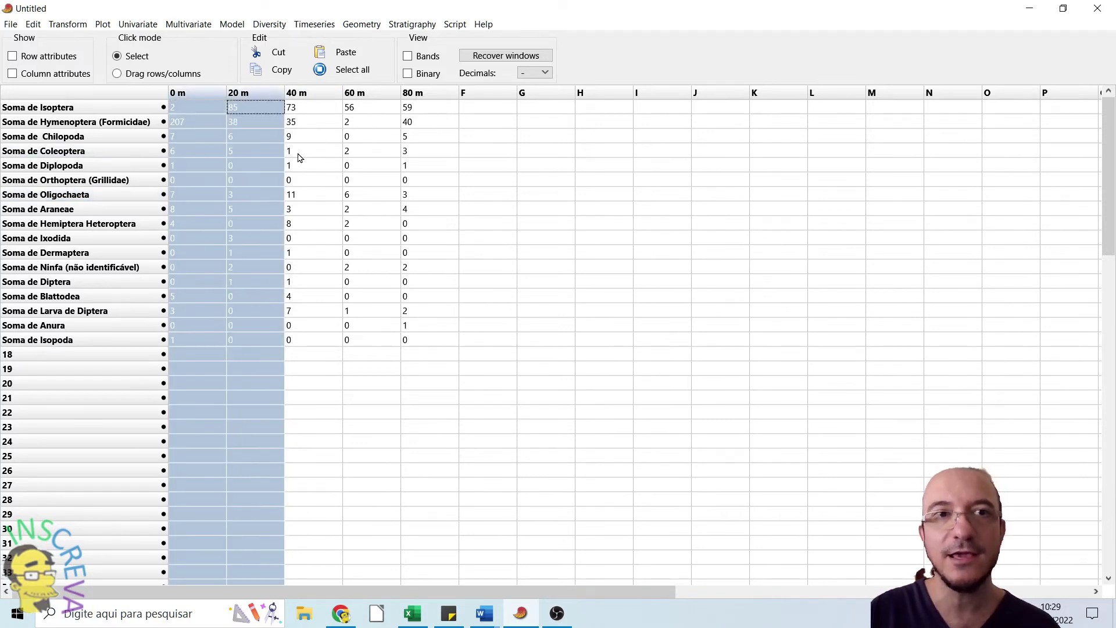
click(205, 95)
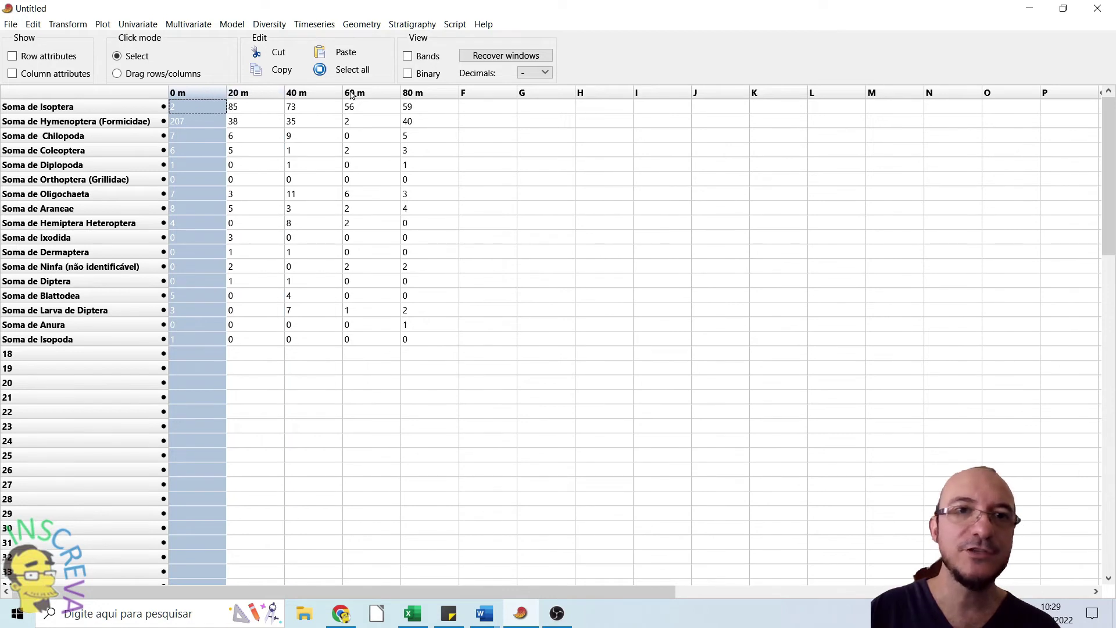
shift+click(411, 93)
click(267, 25)
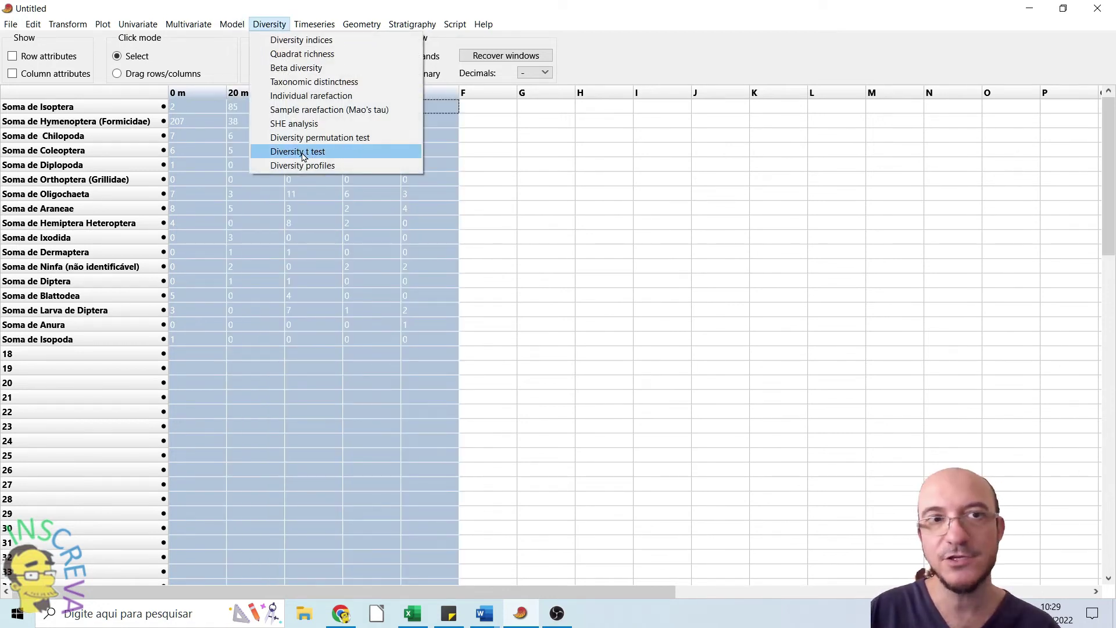
click(300, 152)
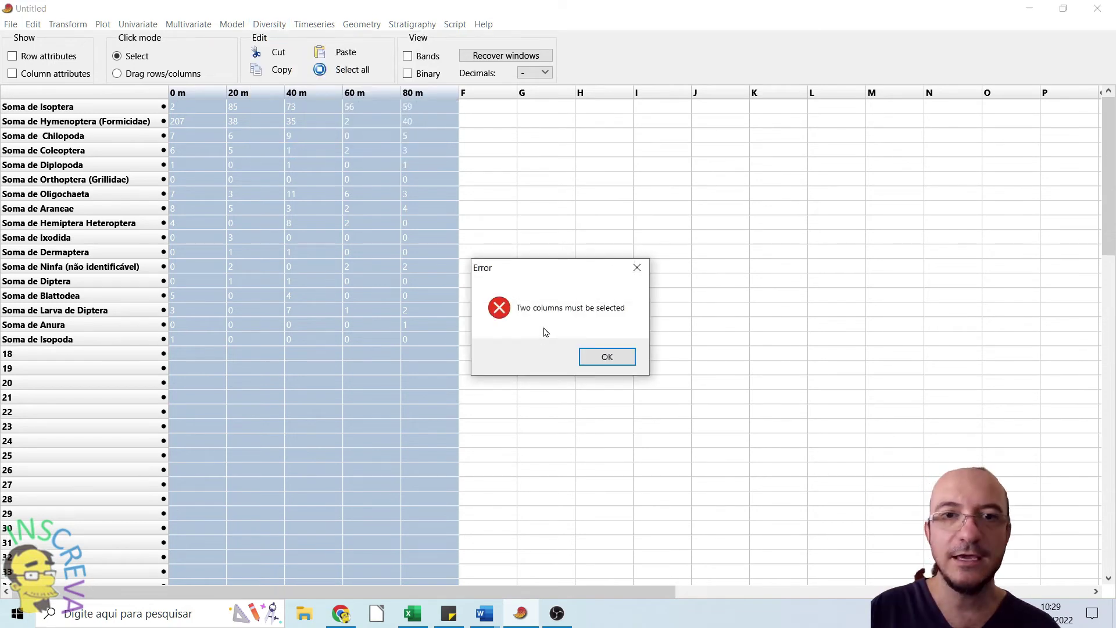
click(605, 356)
Run the Diversity t test on the 0 m and 20 m columns
drag(200, 96, 247, 97)
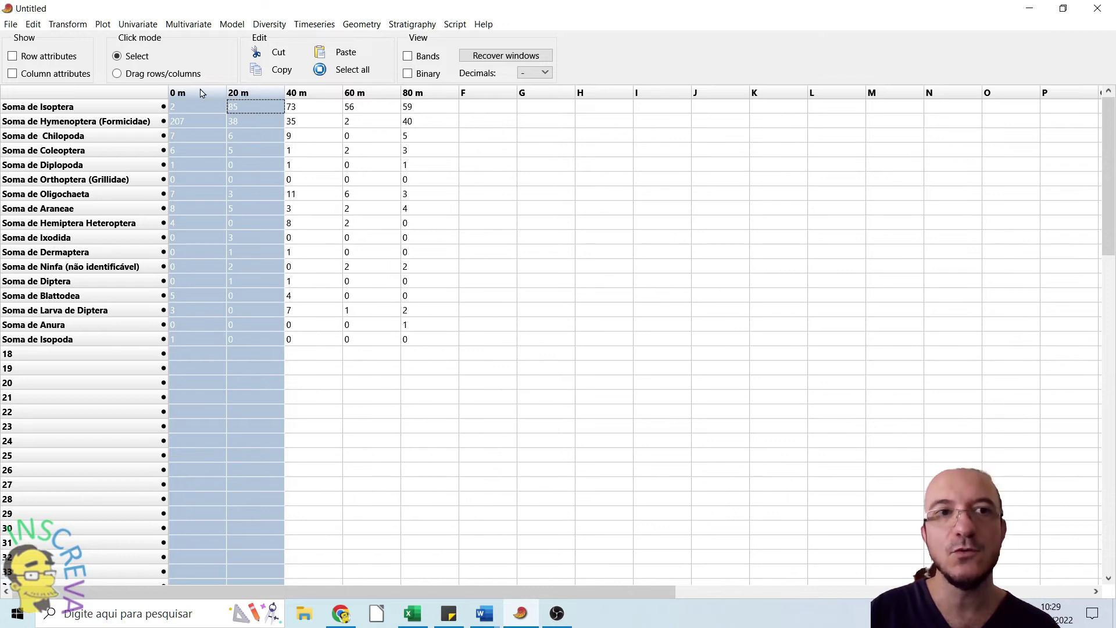
click(183, 97)
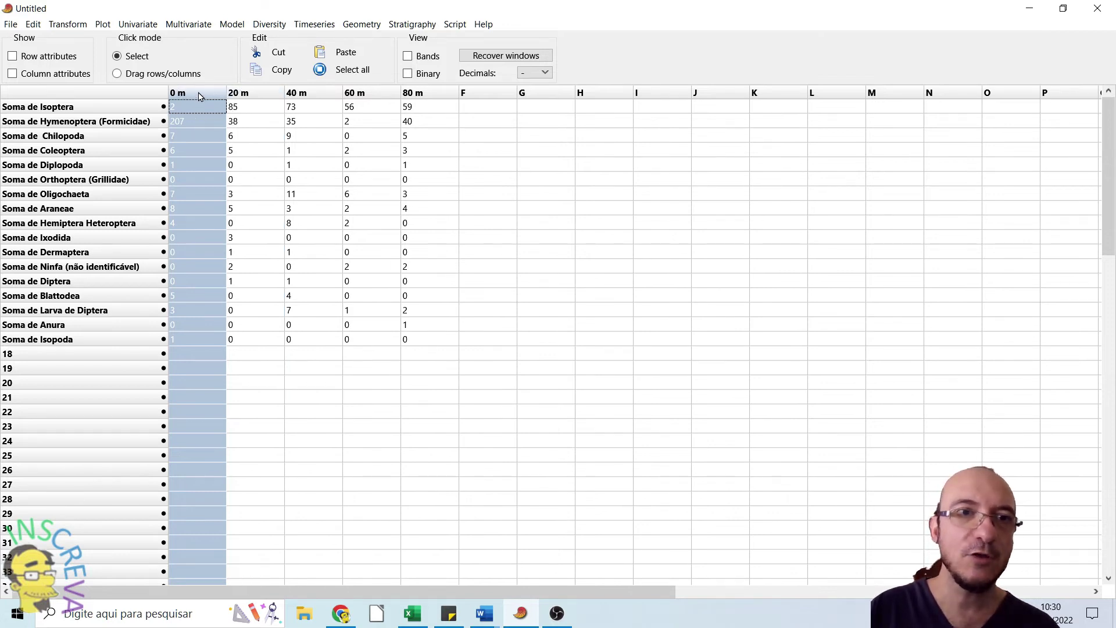
shift+click(261, 95)
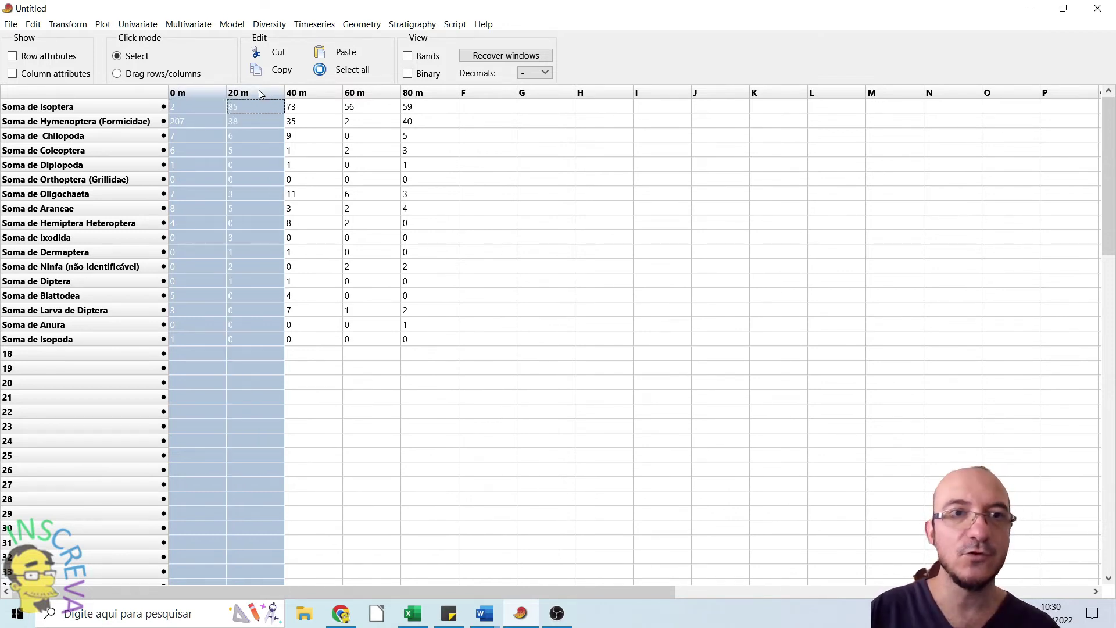
click(269, 25)
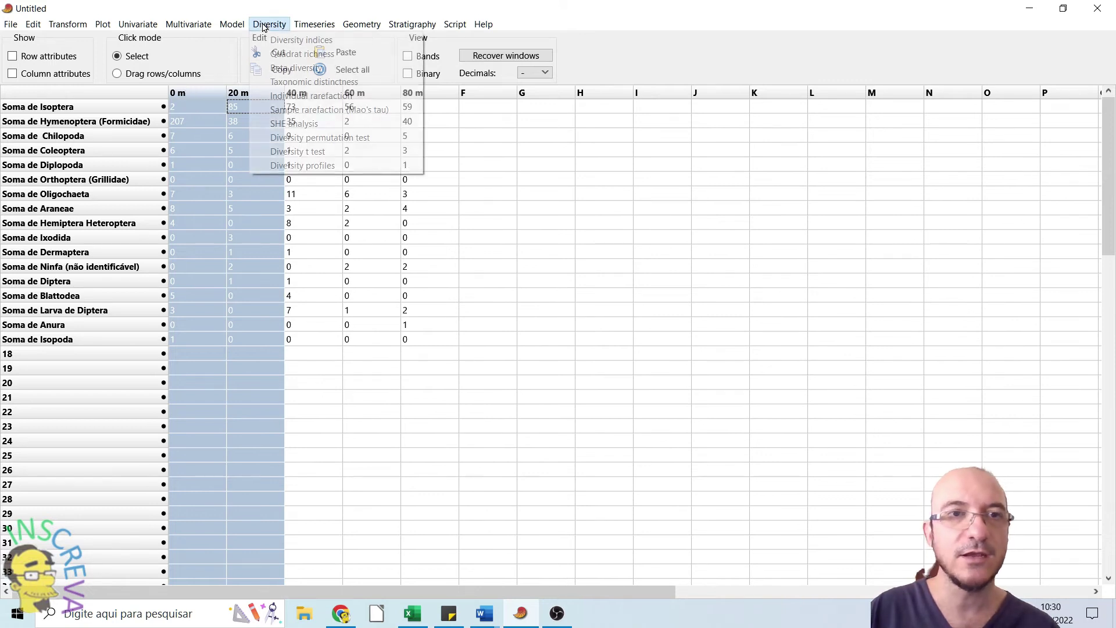
click(303, 152)
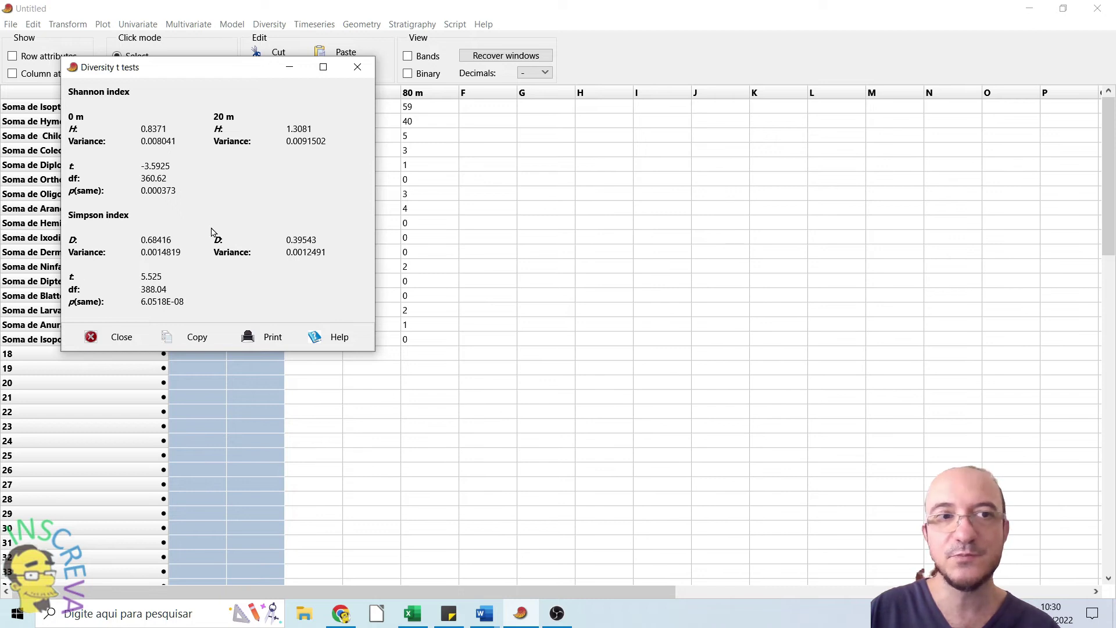
Copy the 0 m and 20 m t test results and paste them into the Excel Resultados sheet starting at I1
click(194, 335)
click(412, 613)
click(442, 262)
right_click(454, 223)
click(491, 309)
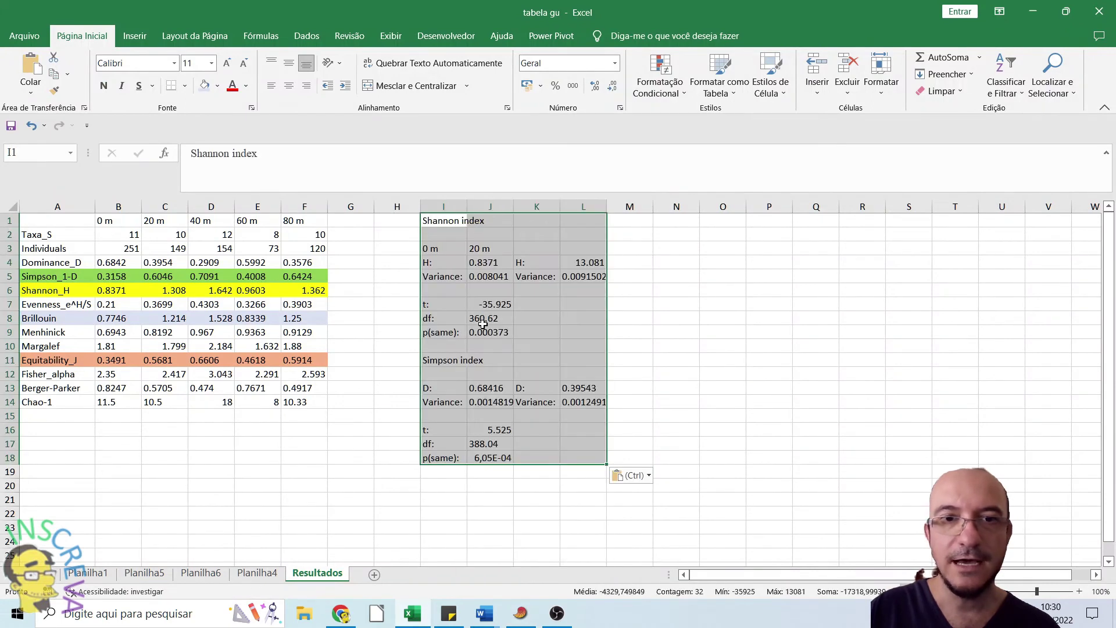
Label the pasted comparison with "0 m x 20 m" in cell J1
click(487, 222)
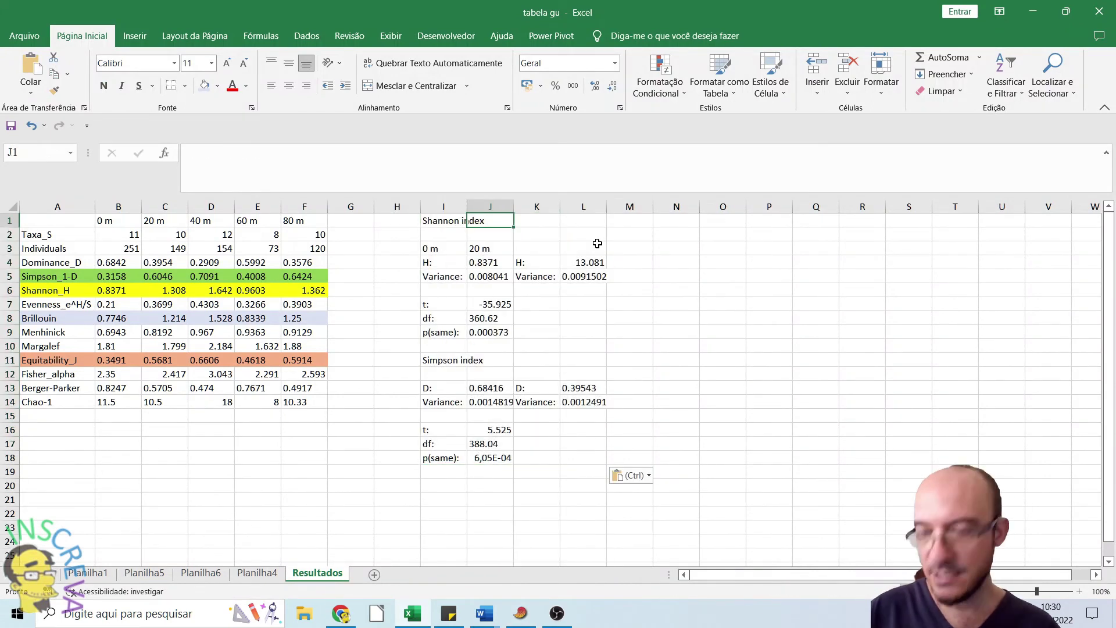
text(0)
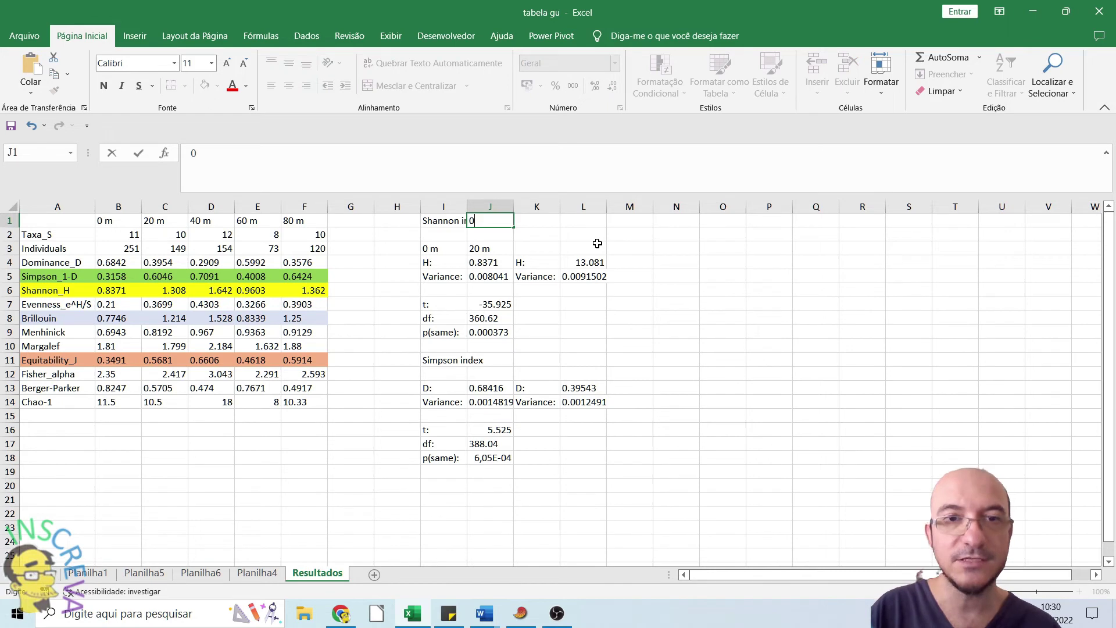
text( m)
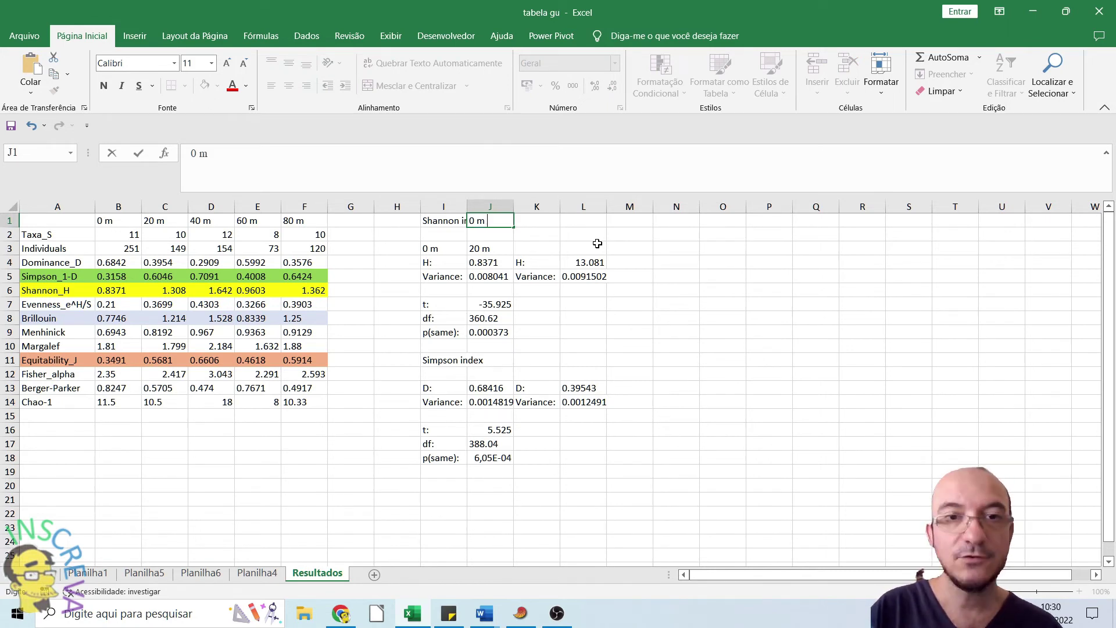
text( x 20 m)
key(Return)
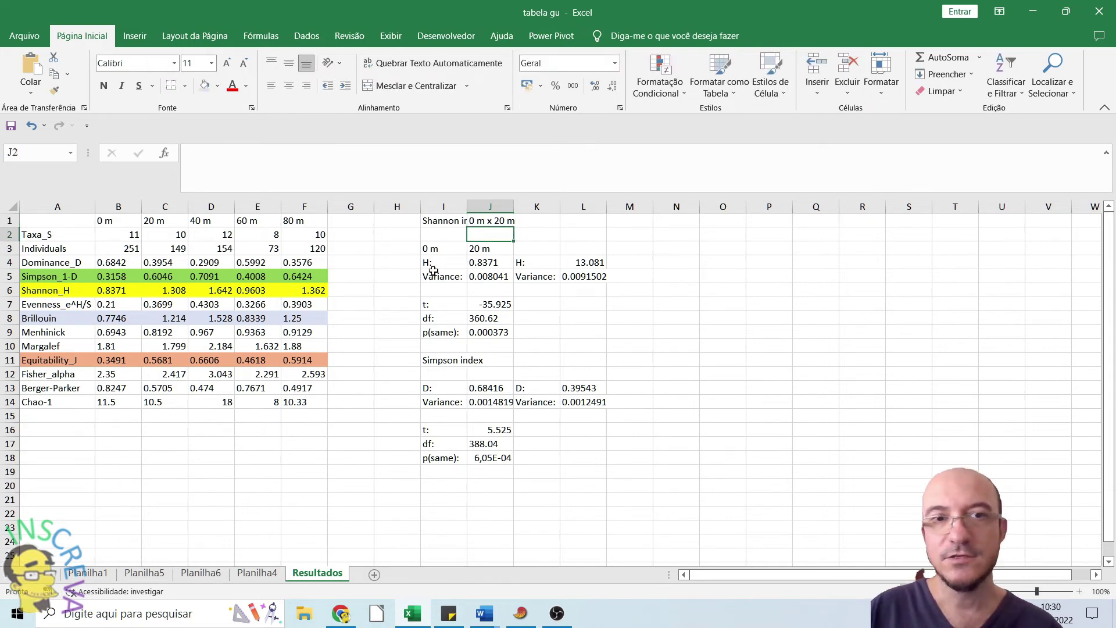
Return to PAST, close the previous t test results, and run the Diversity t test on the 0 m and 40 m columns
click(520, 613)
click(357, 67)
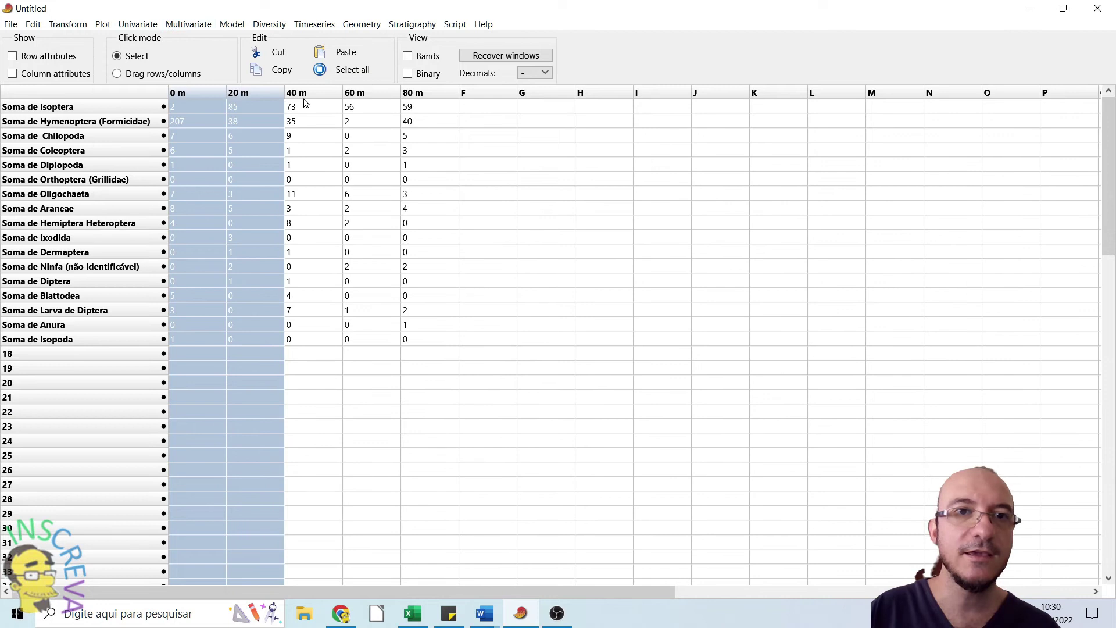
click(269, 24)
click(513, 215)
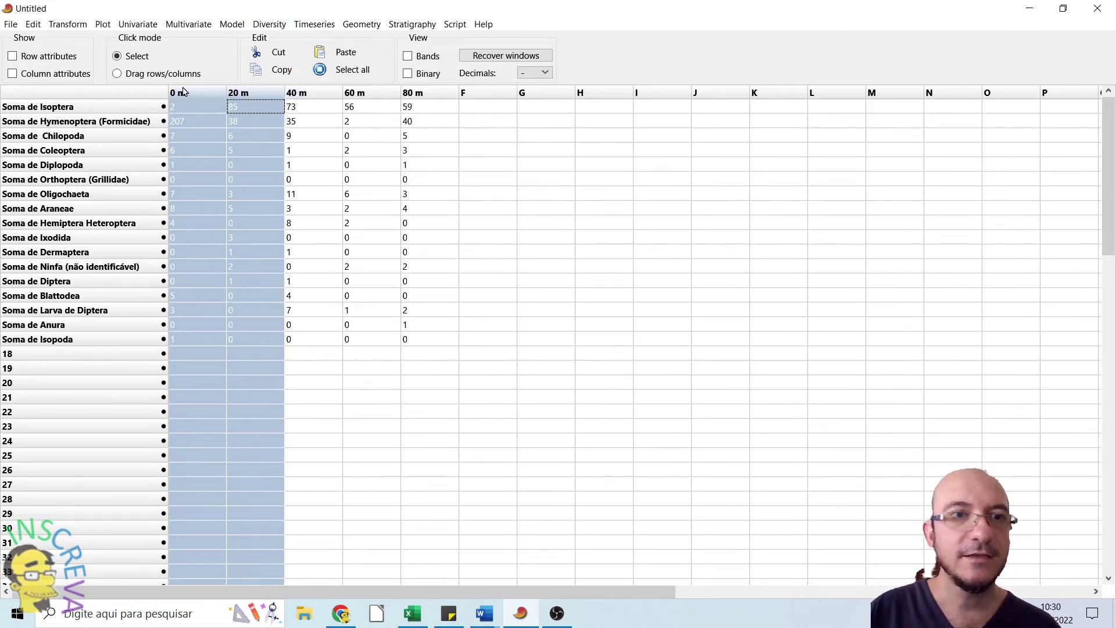
click(183, 91)
ctrl+click(297, 93)
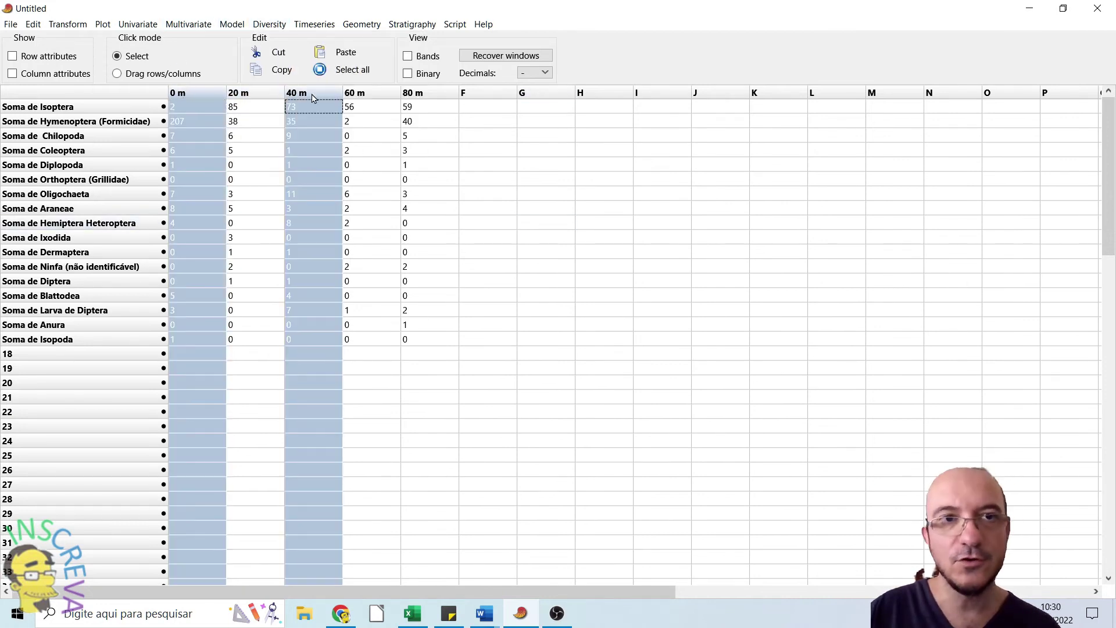
click(269, 24)
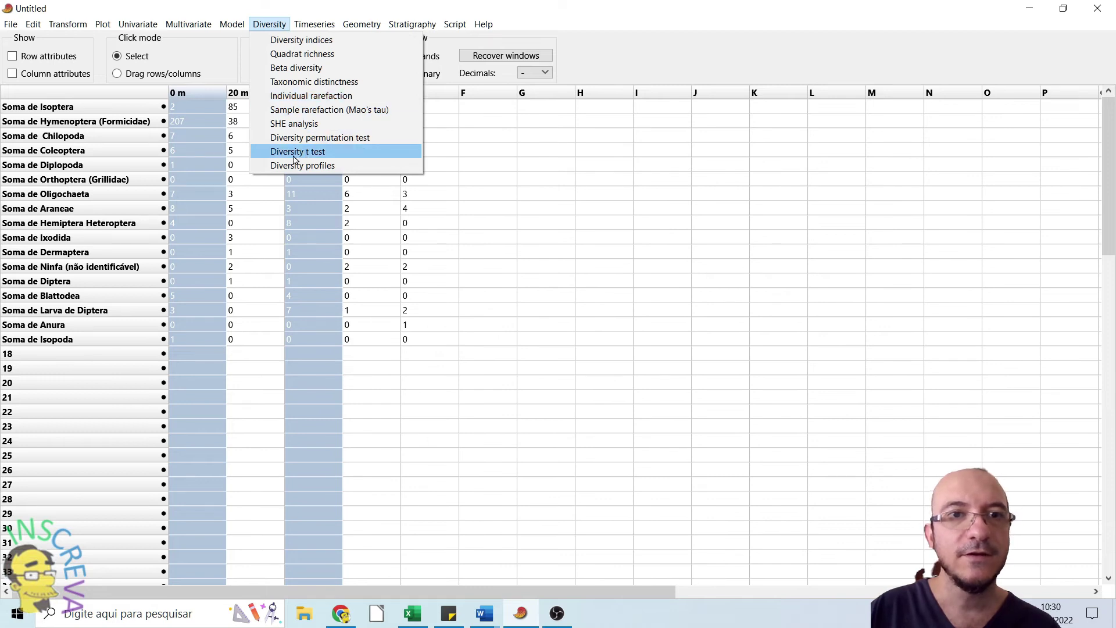
click(313, 152)
Copy the 0 m and 40 m t test results and paste them into the Excel Resultados sheet starting at N1
click(209, 356)
click(411, 618)
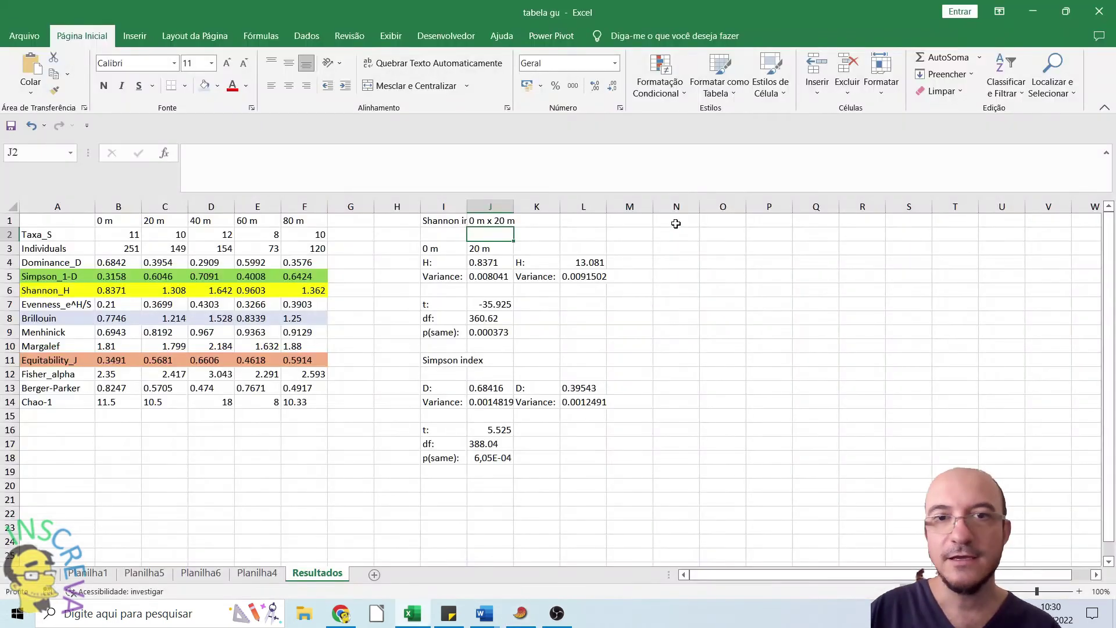
right_click(694, 221)
click(725, 308)
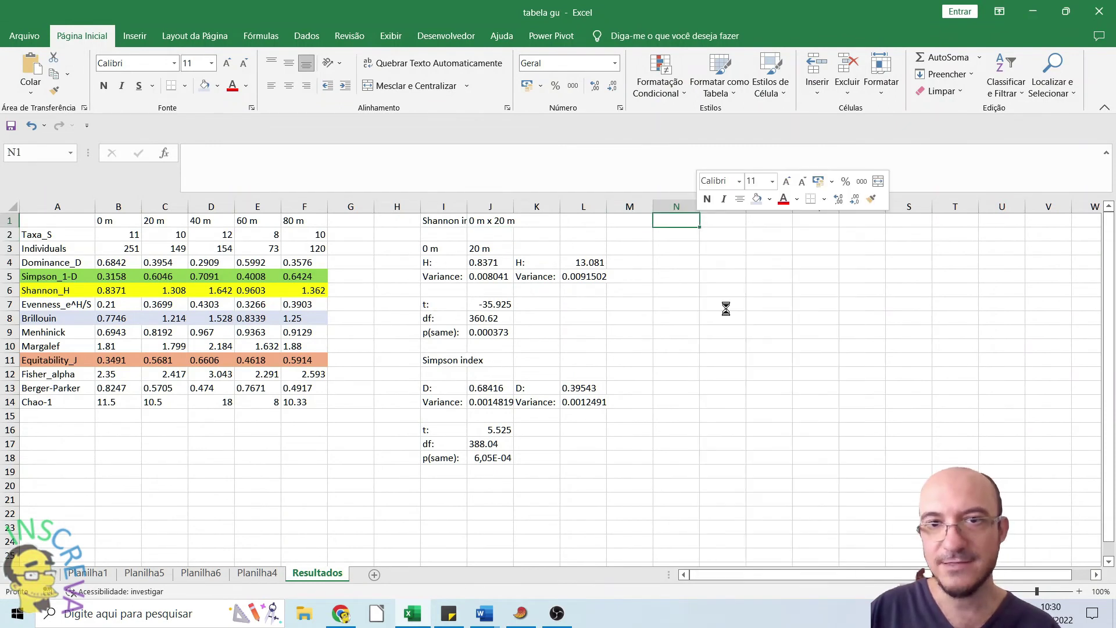
Copy the comparison label from J1 to O1 and edit it to read "0 m x 40 m"
click(477, 221)
key(ctrl+c)
click(723, 222)
key(ctrl+v)
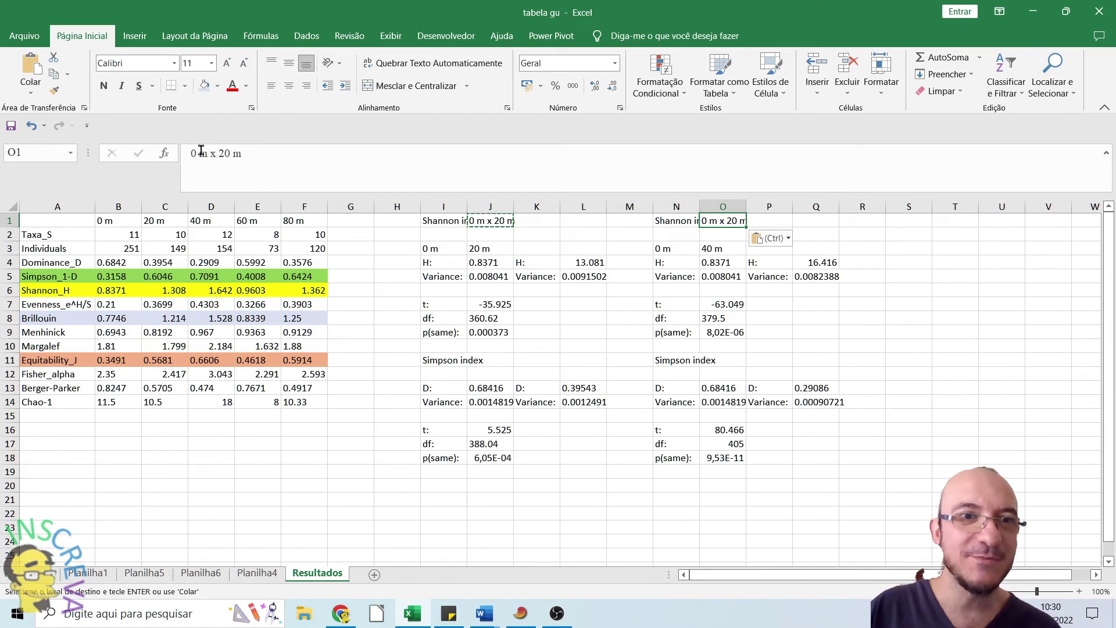
click(222, 155)
text(4)
click(599, 358)
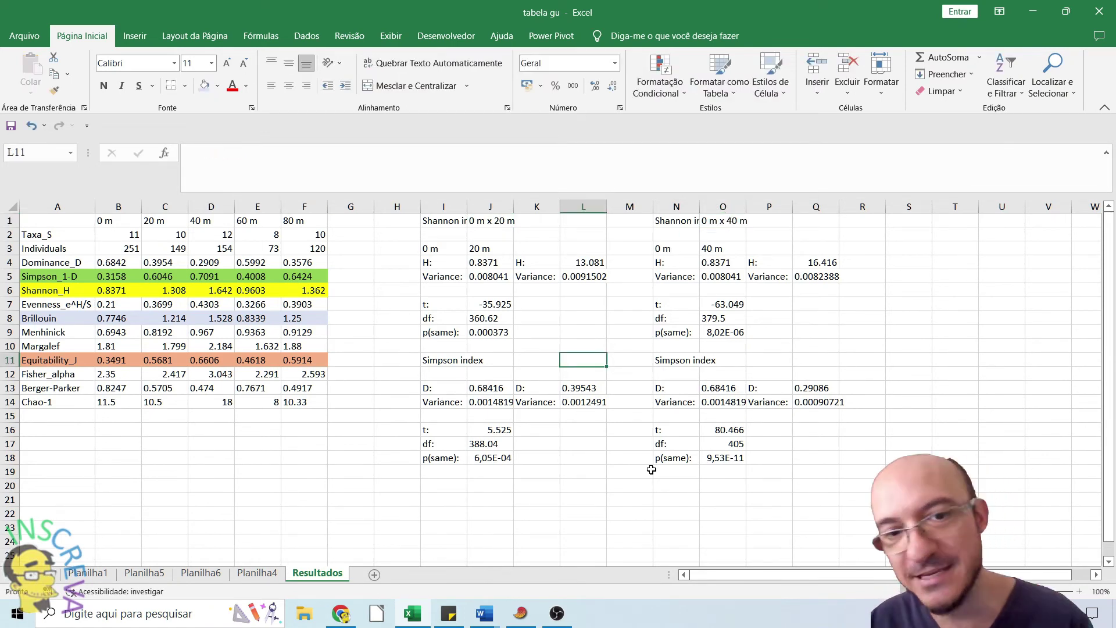
Switch back to PAST, close the open t test results, and run the Diversity t test on the 0 m and 60 m columns
click(520, 613)
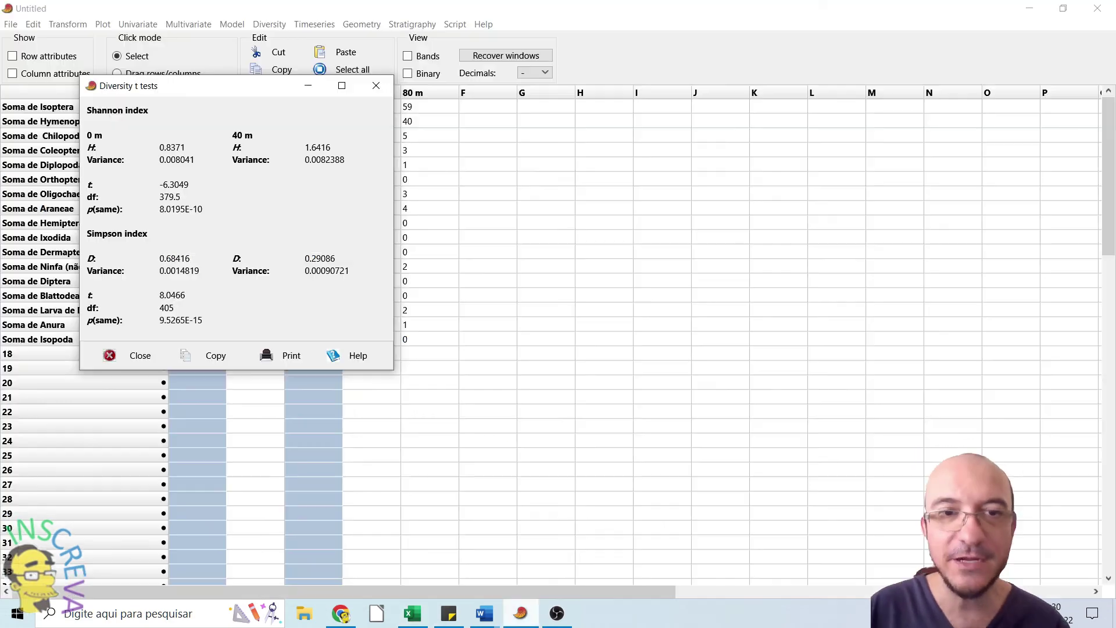
click(376, 85)
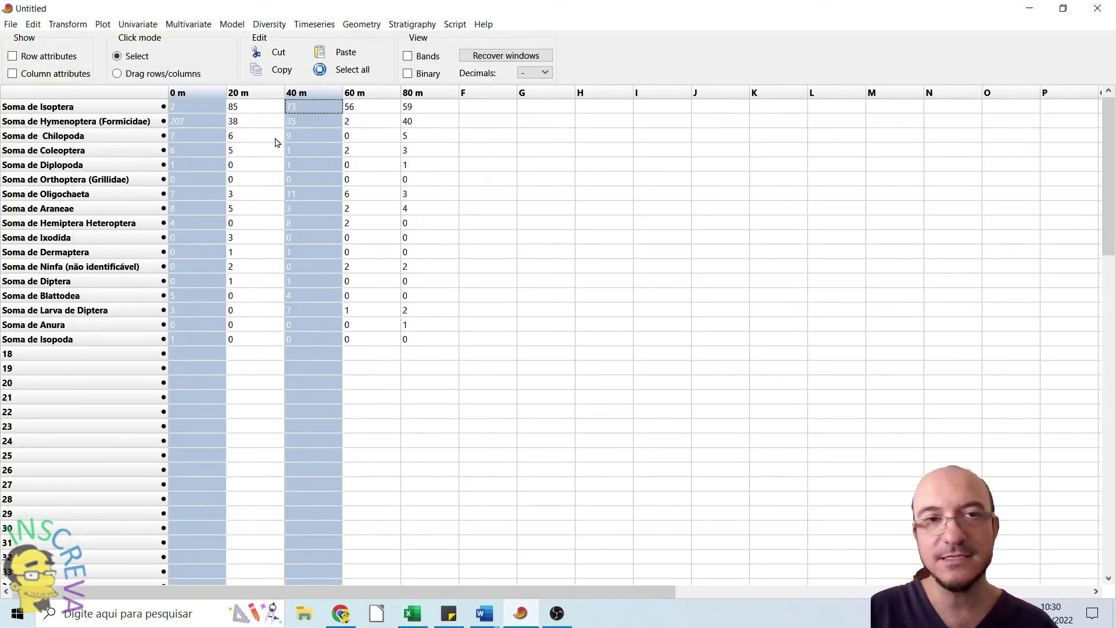
key(ctrl+c)
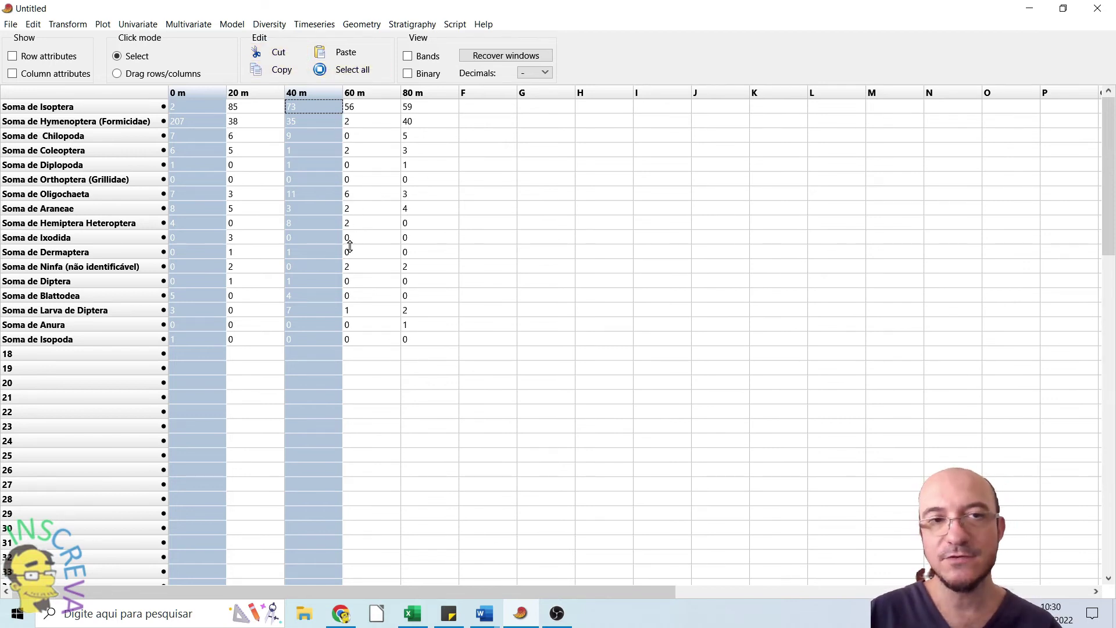
key(ctrl+c)
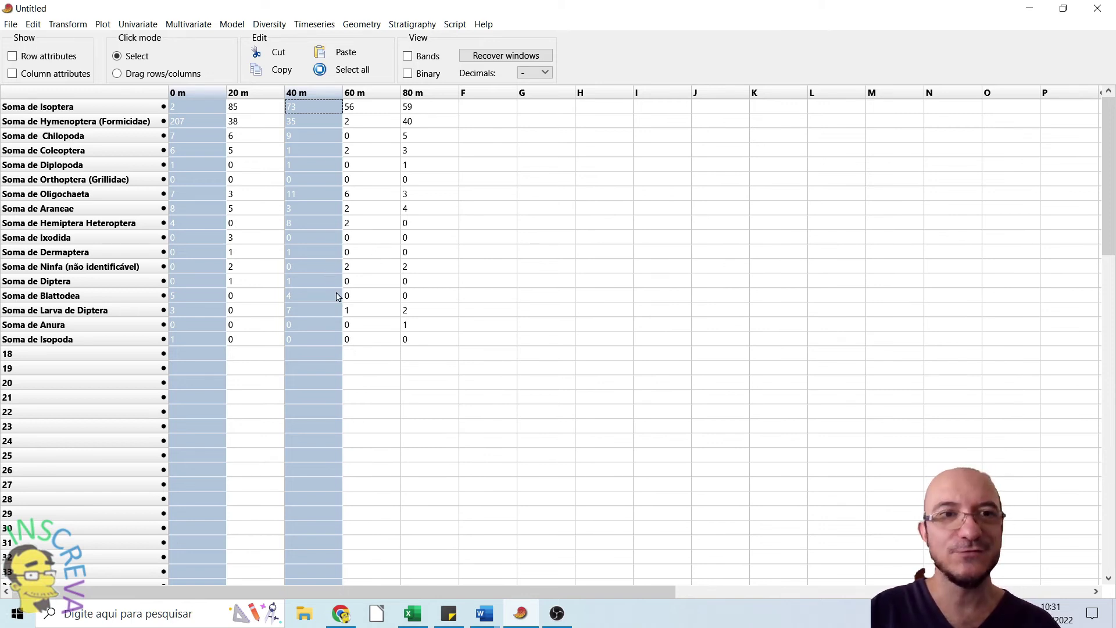
click(212, 93)
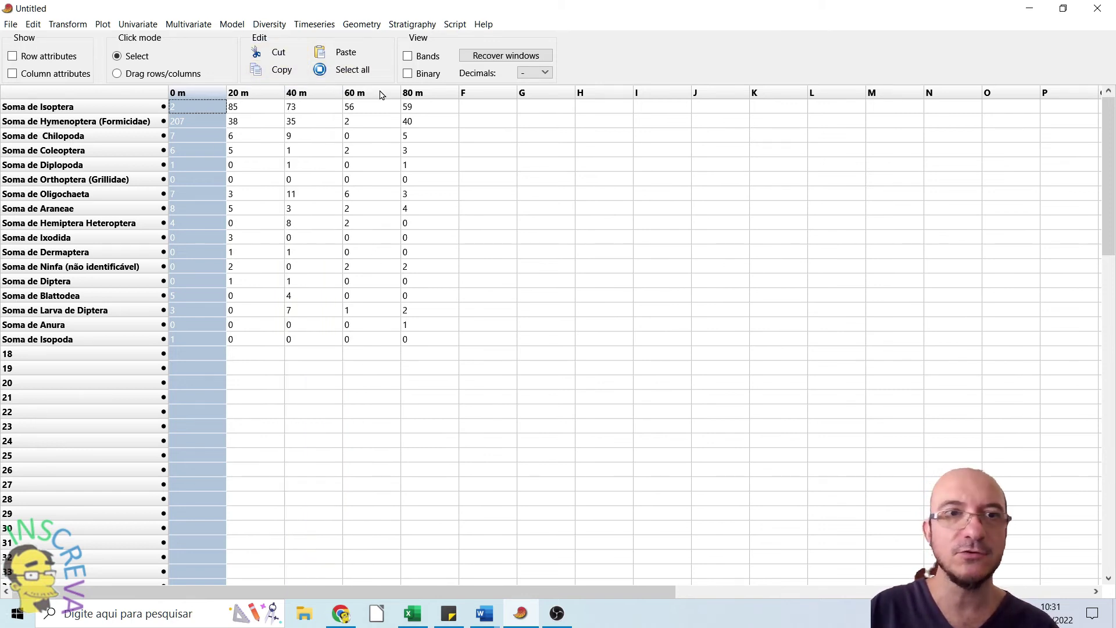
ctrl+click(381, 93)
click(269, 24)
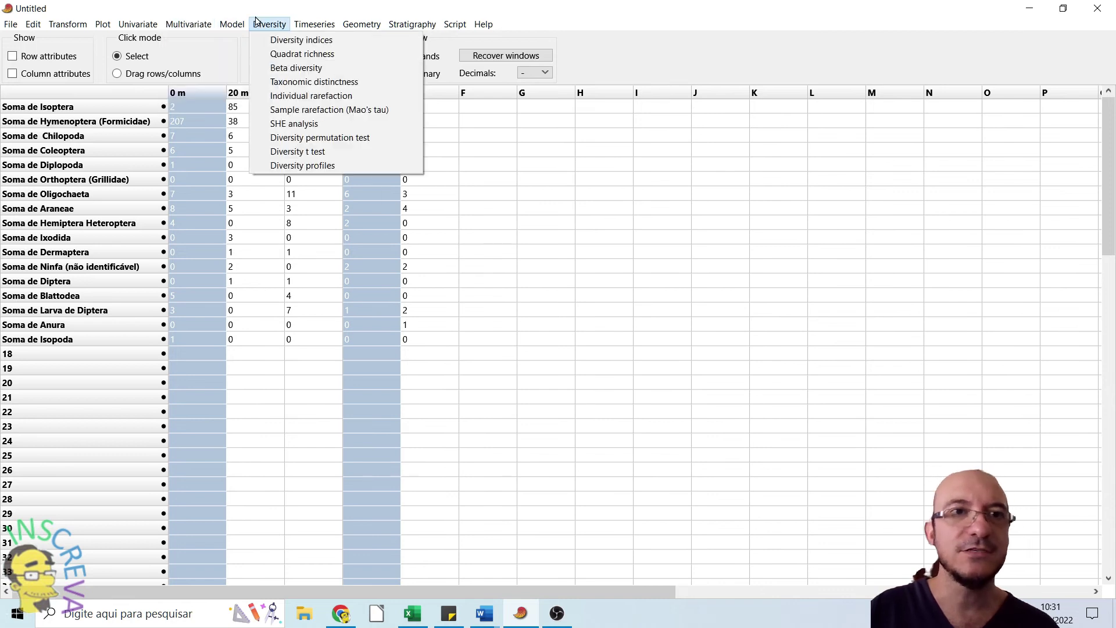
click(298, 152)
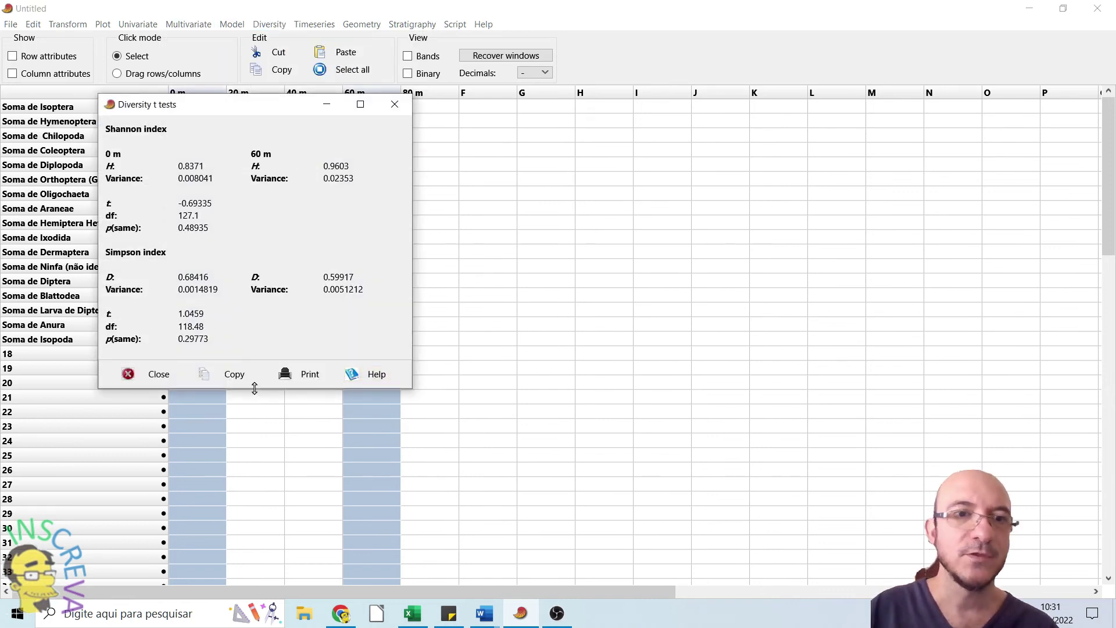
Copy the 0 m and 60 m t test results and paste them into the Excel Resultados sheet starting at S1
click(240, 375)
click(412, 613)
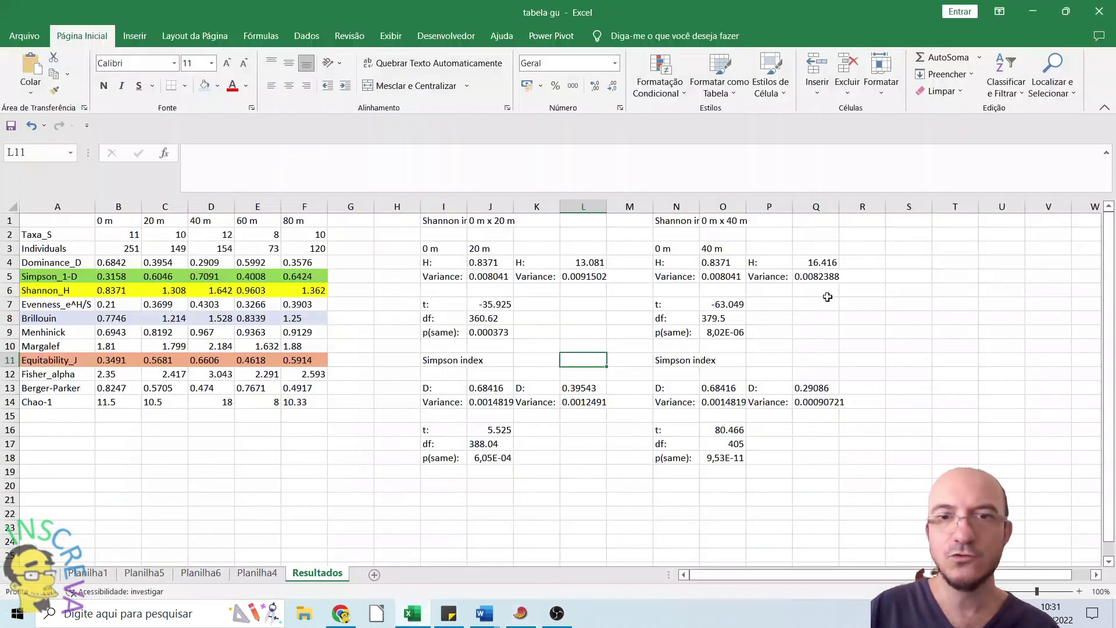
right_click(852, 219)
click(903, 218)
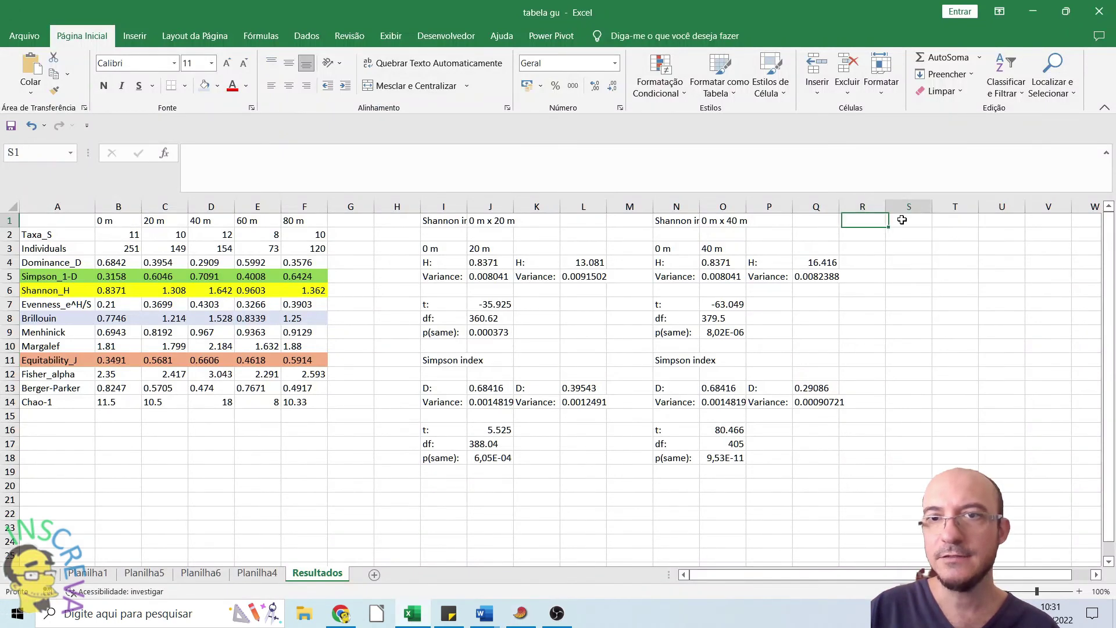
right_click(902, 216)
click(933, 308)
click(940, 220)
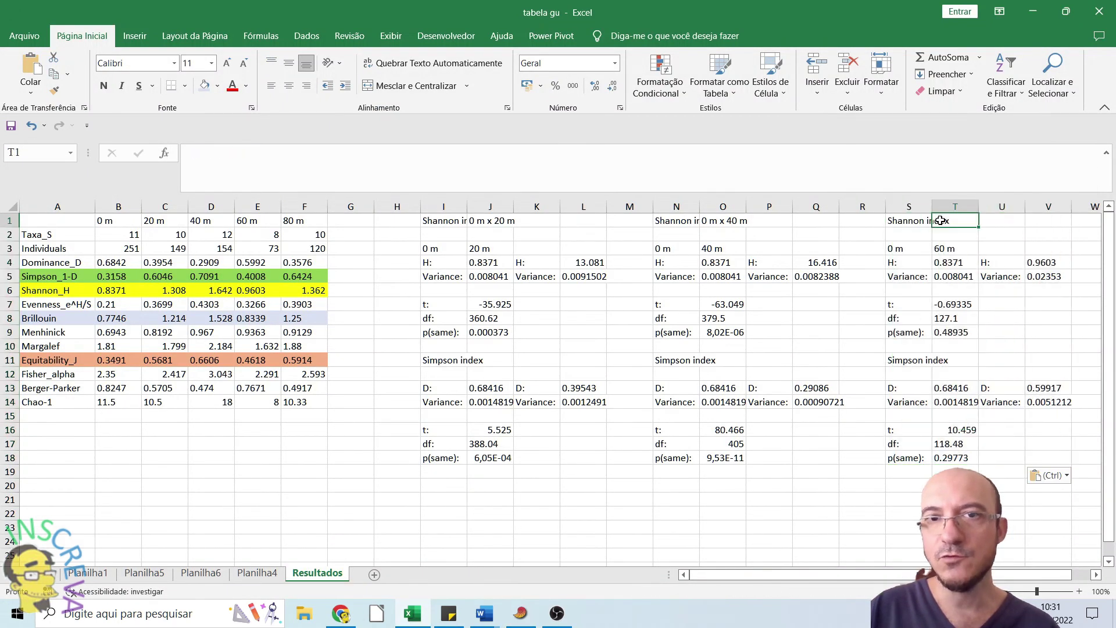
Go back to PAST, close the 60 m t test results, and run the Diversity t test on the 0 m and 80 m columns
click(520, 613)
click(392, 105)
click(281, 69)
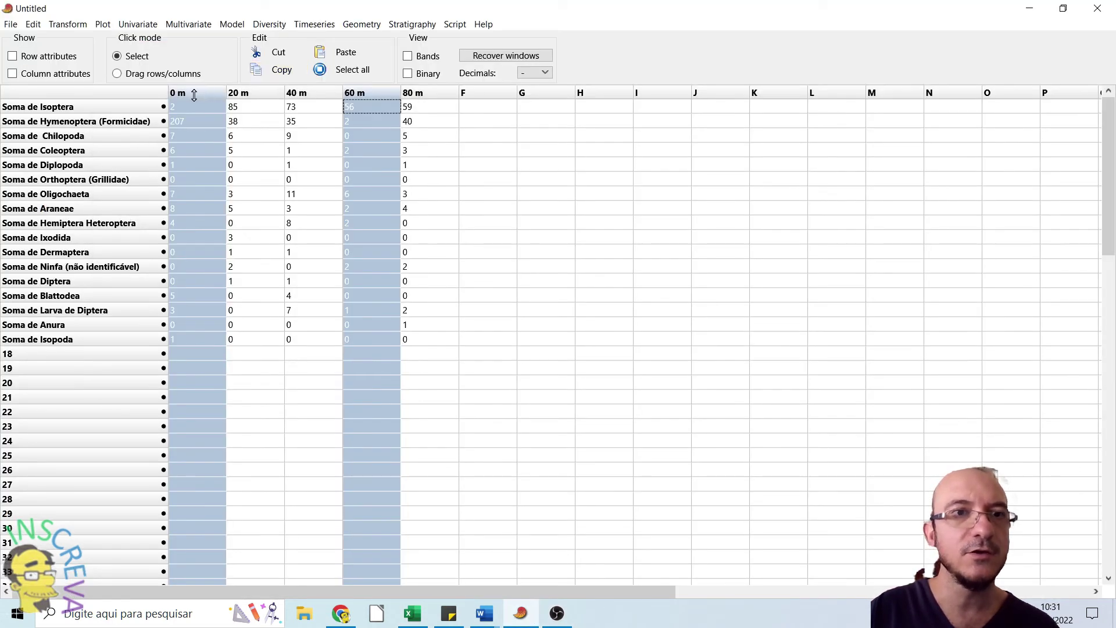
click(198, 95)
ctrl+click(429, 93)
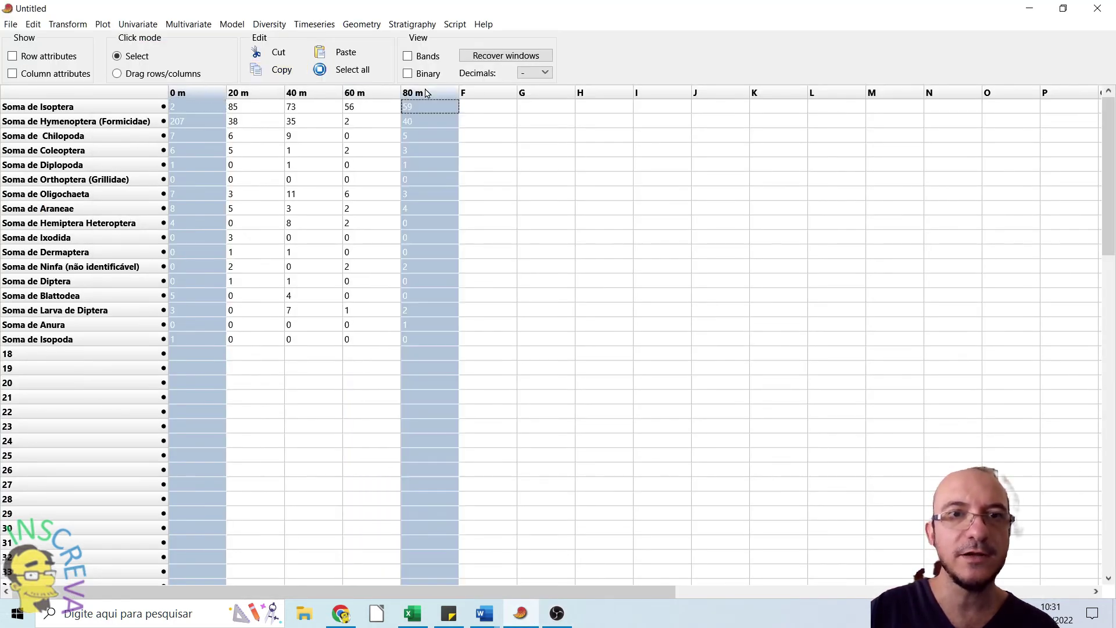
click(269, 24)
click(295, 151)
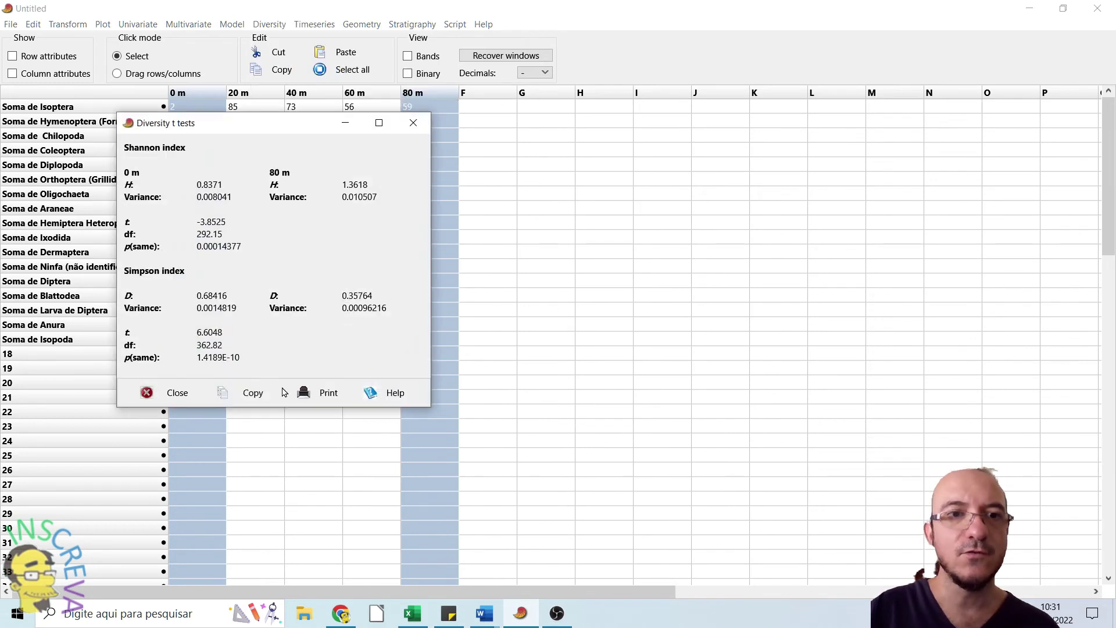
Switch to Excel and paste the 0 m and 80 m t test results into the Resultados sheet starting at X1
key(alt+Tab)
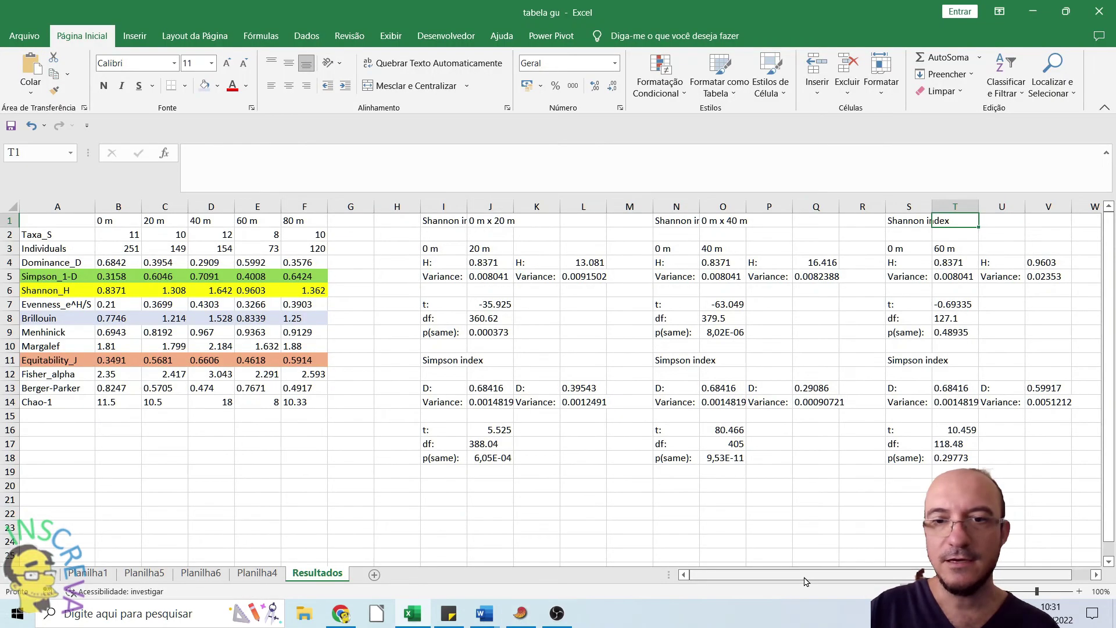
scroll(1051, 562, right, 3)
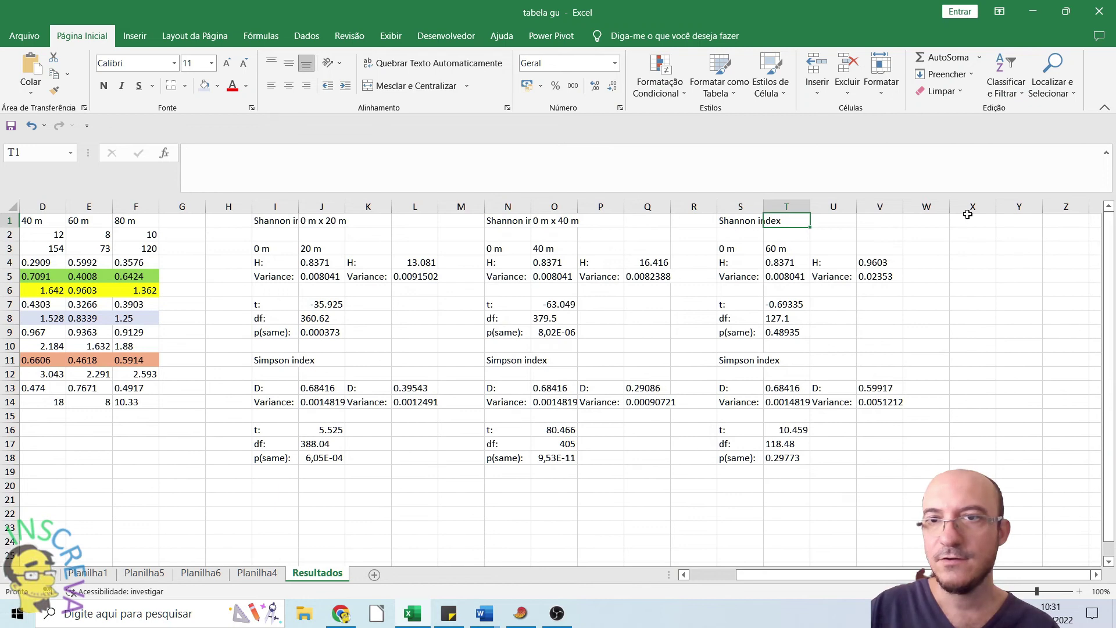
right_click(965, 223)
click(835, 304)
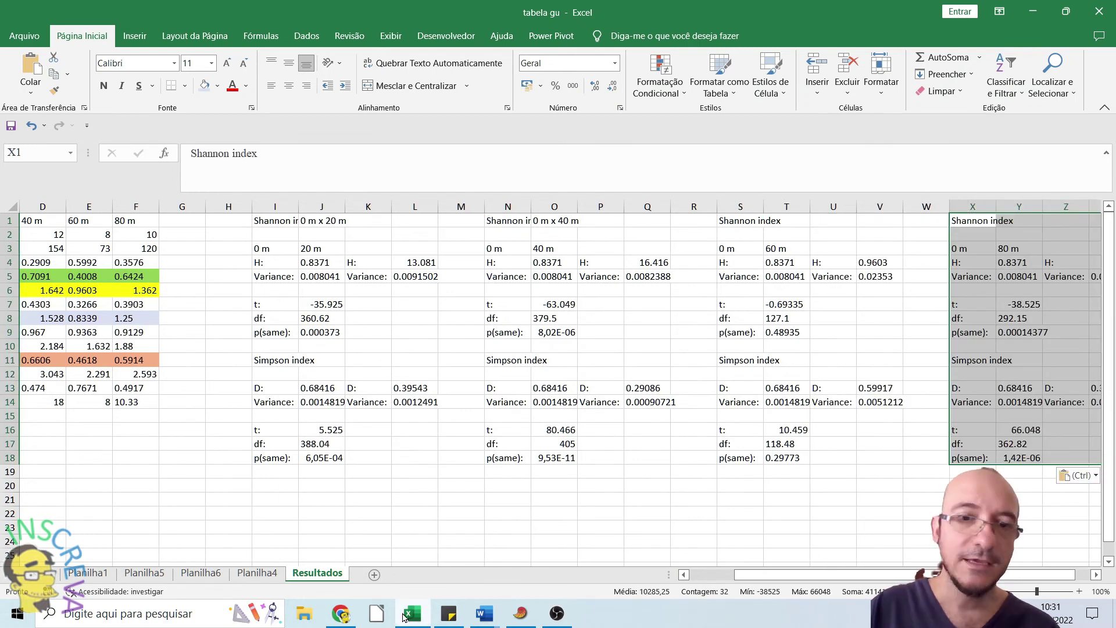
Go through the remaining distance pairs among the PAST columns and review the t test blocks already pasted in the Excel Resultados sheet
click(520, 613)
click(250, 94)
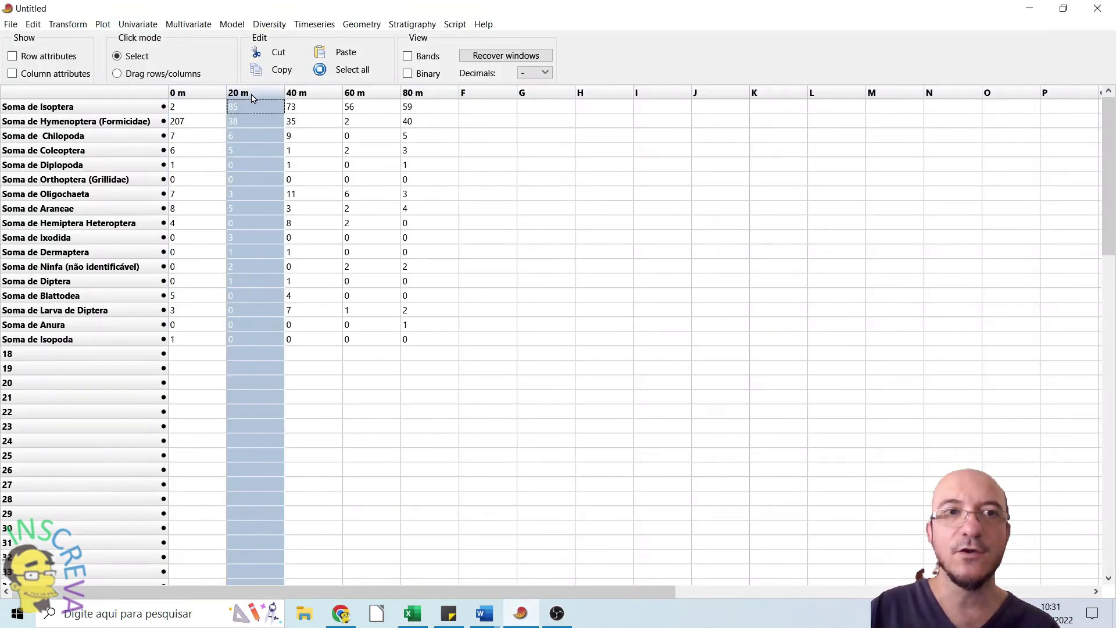
ctrl+click(299, 95)
click(250, 95)
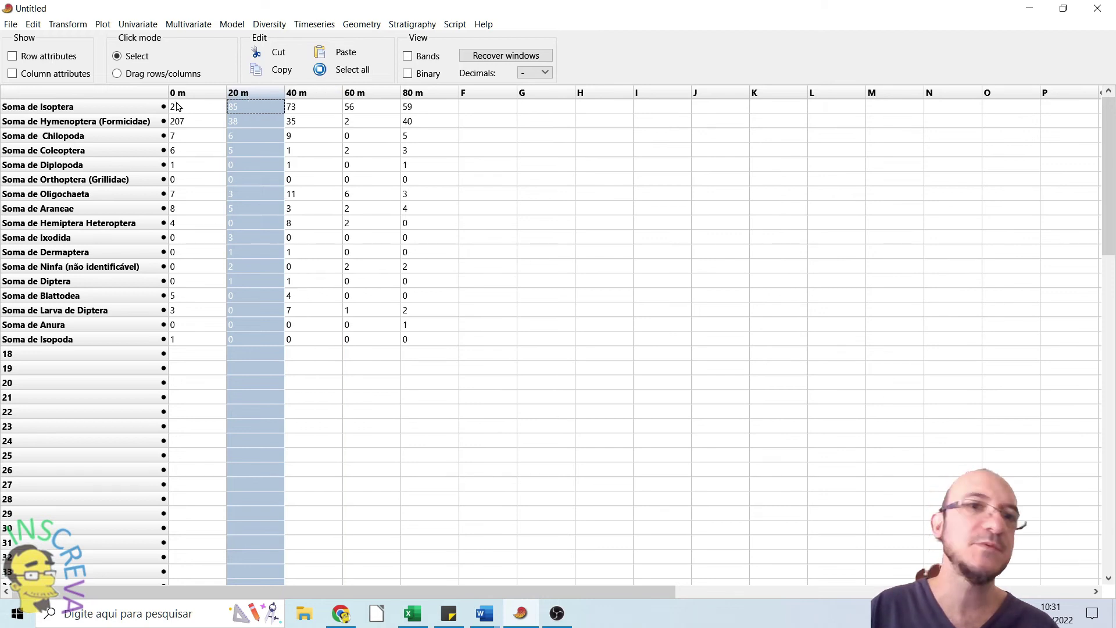
click(195, 95)
click(244, 94)
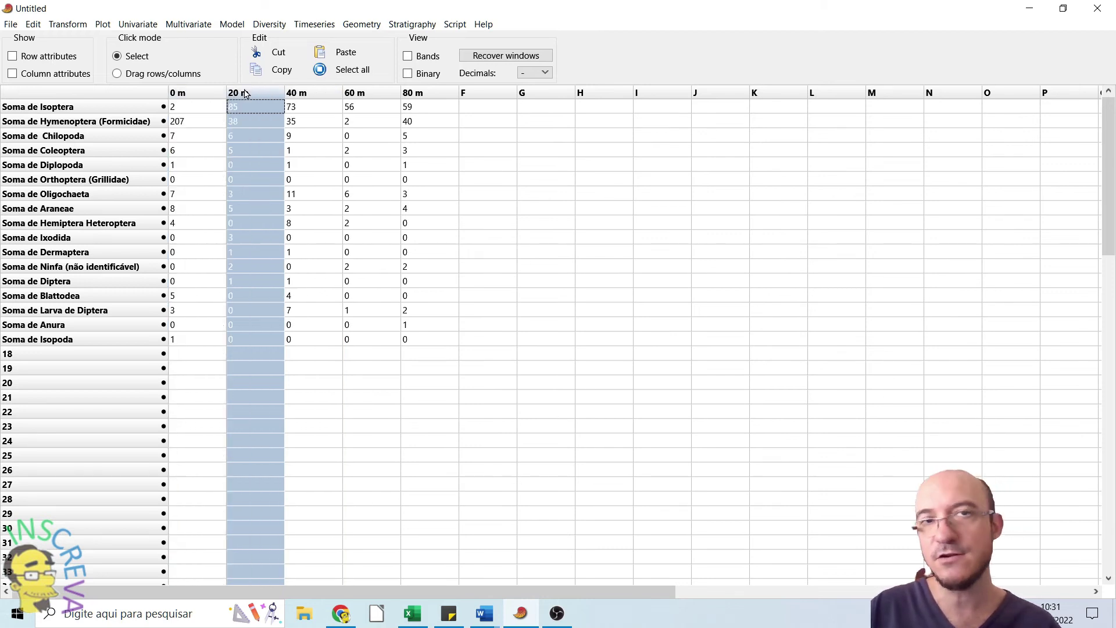
ctrl+click(300, 94)
click(374, 95)
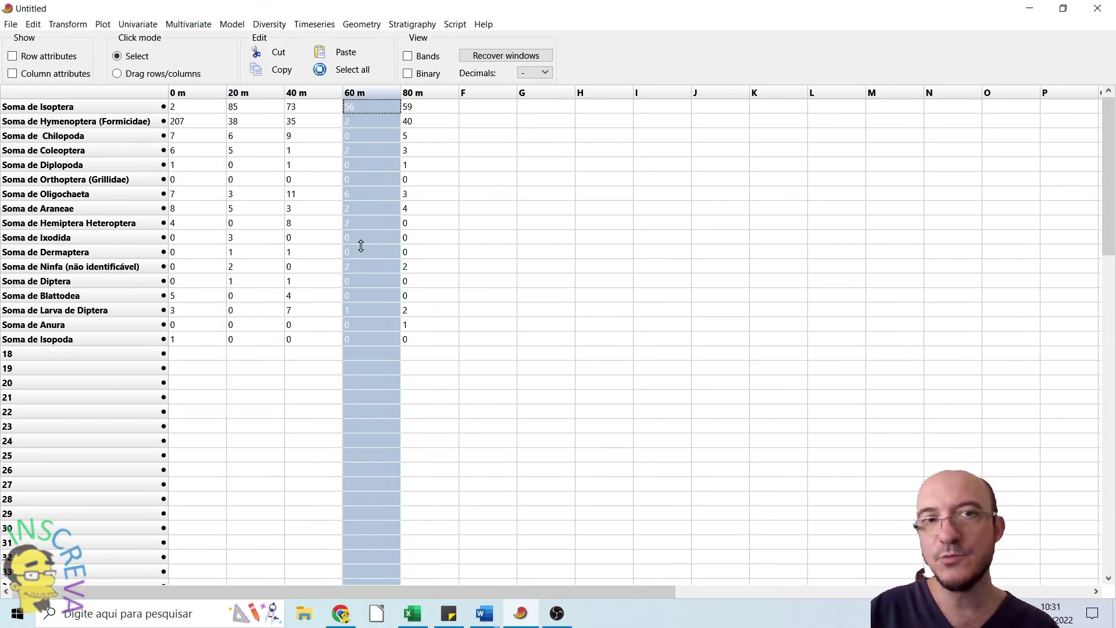
ctrl+click(312, 95)
click(372, 96)
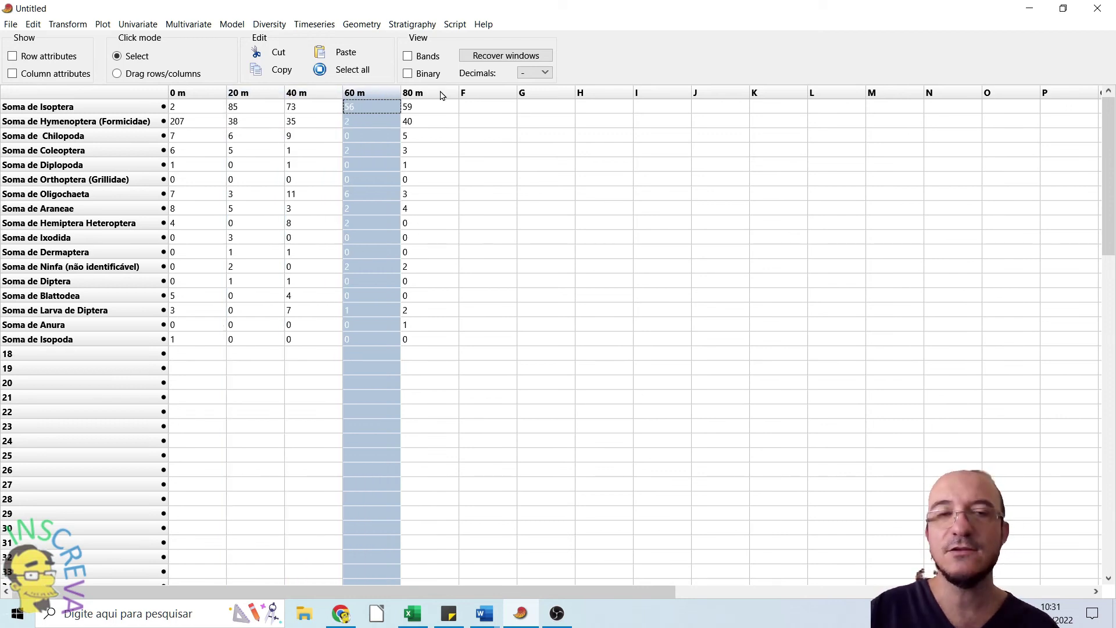
click(520, 613)
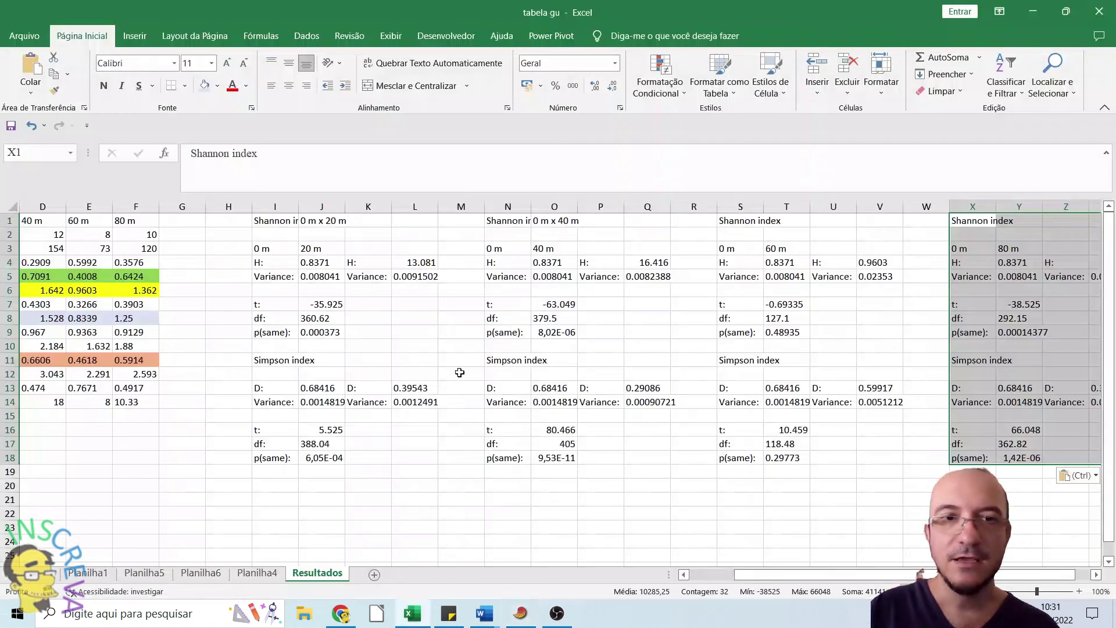
drag(840, 575, 794, 574)
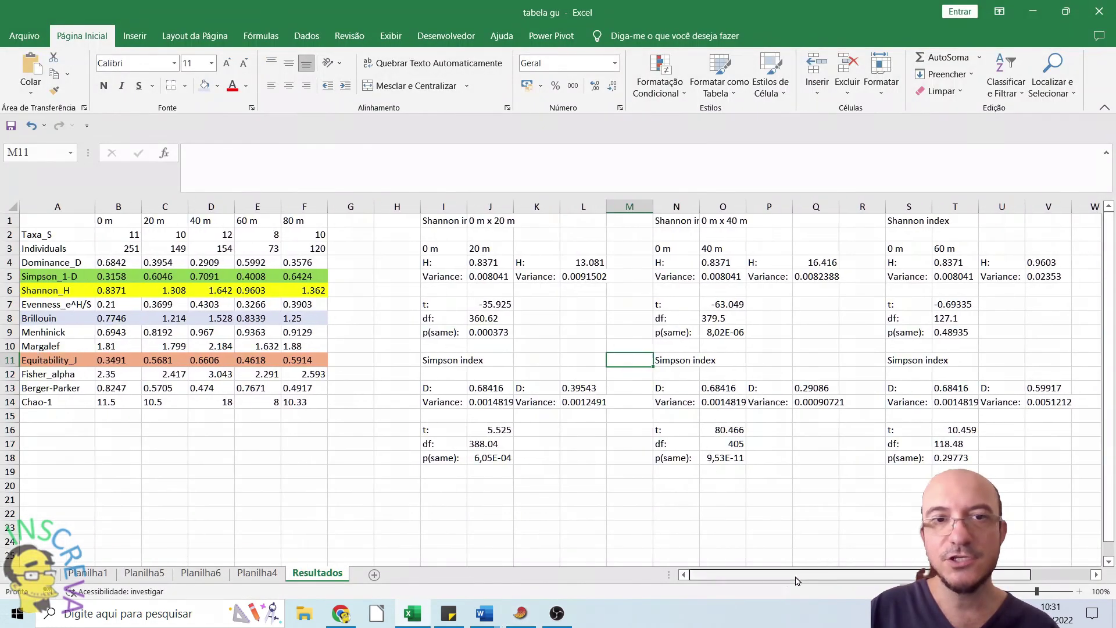
click(584, 275)
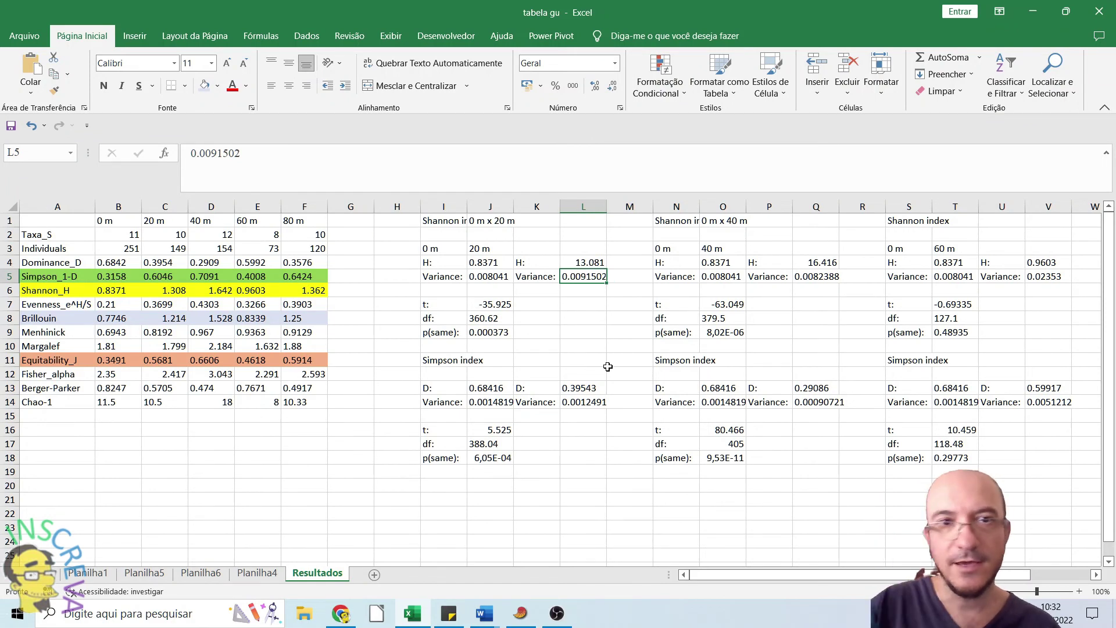
Switch to PAST, run the Diversity t test on the 20 m and 40 m columns, and move the results window clear of the data
click(536, 614)
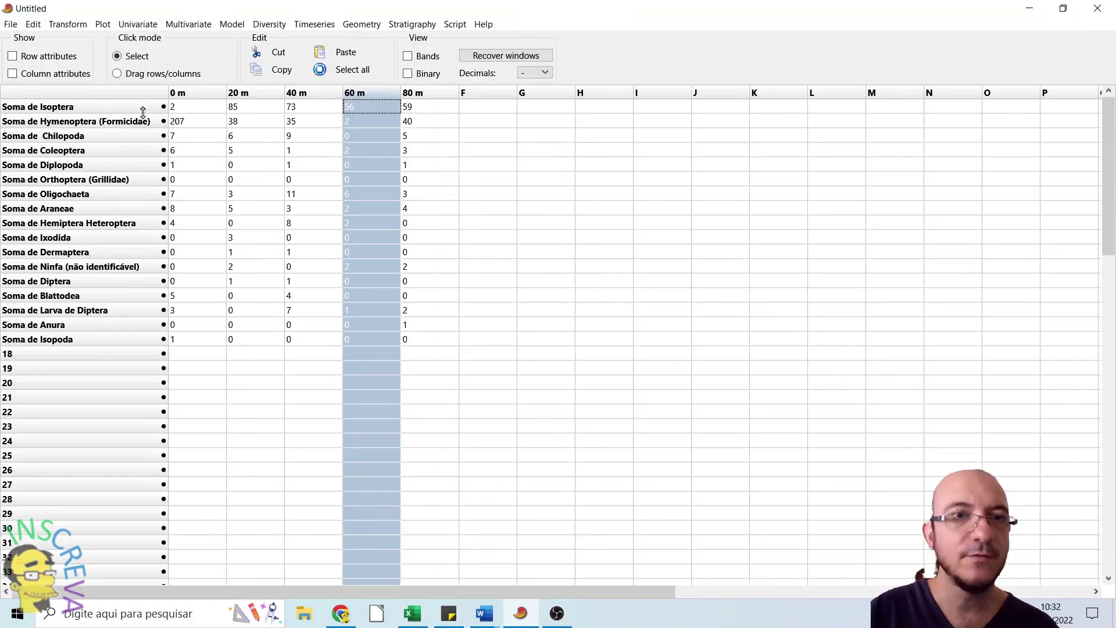
click(238, 93)
shift+click(308, 94)
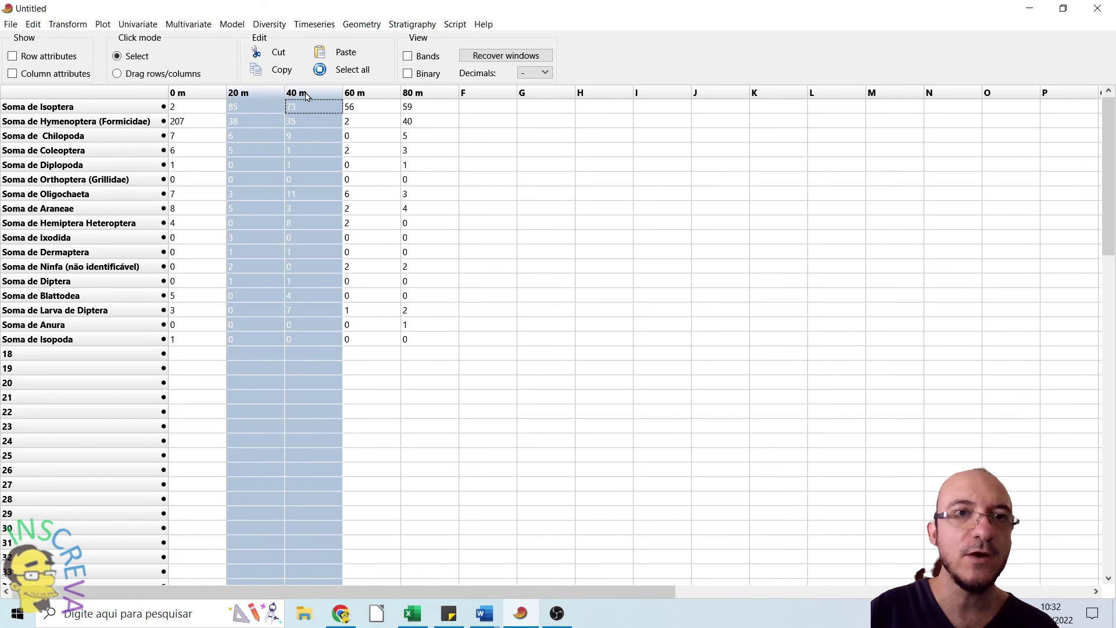
click(283, 26)
click(314, 149)
drag(308, 133, 700, 136)
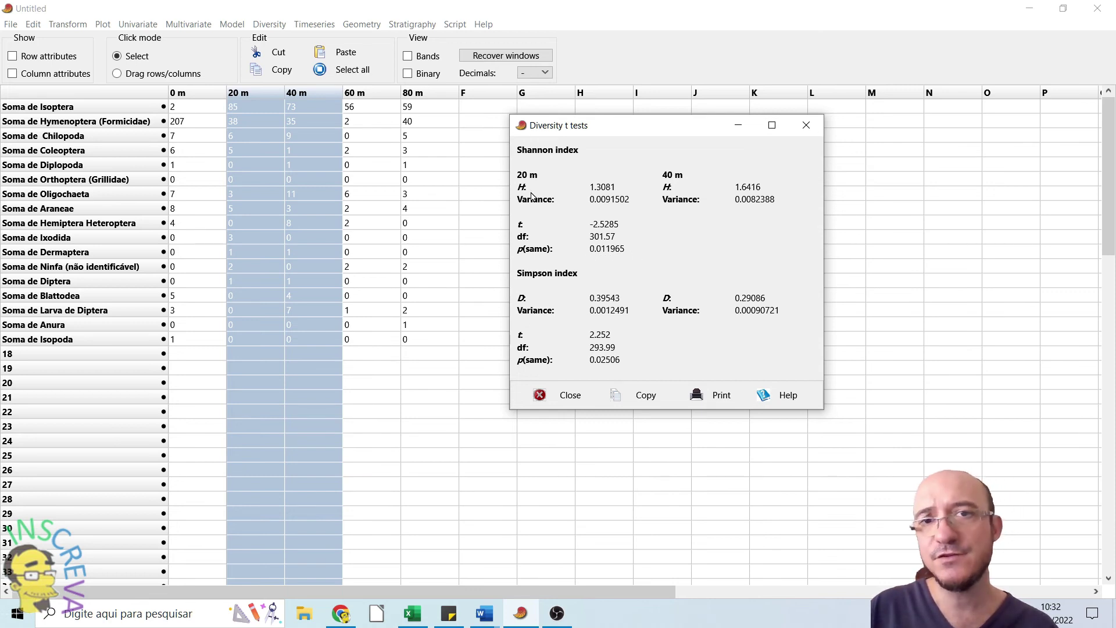
Switch to Excel and examine the Shannon p(same) value of the 0 m x 20 m comparison
click(412, 613)
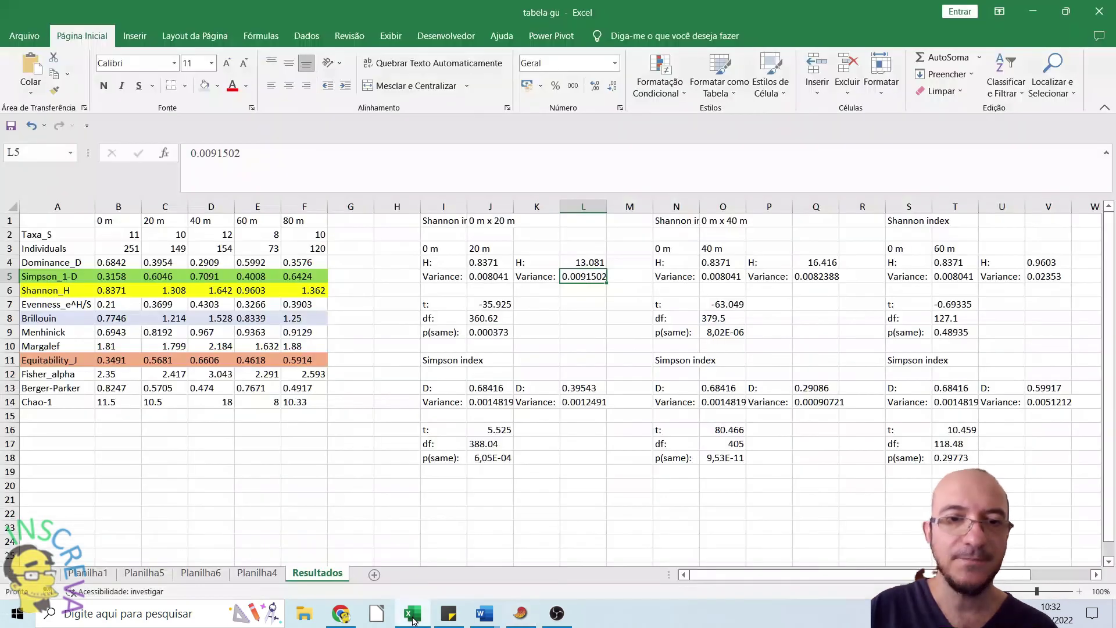
key(Down)
key(Down)
key(Down)
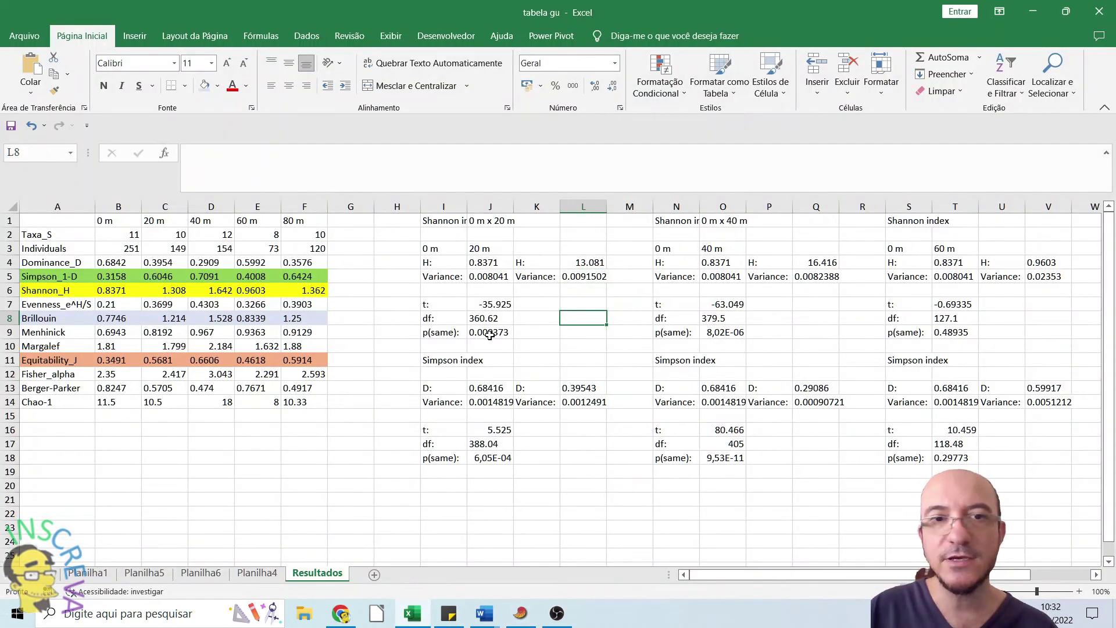
click(479, 220)
click(486, 333)
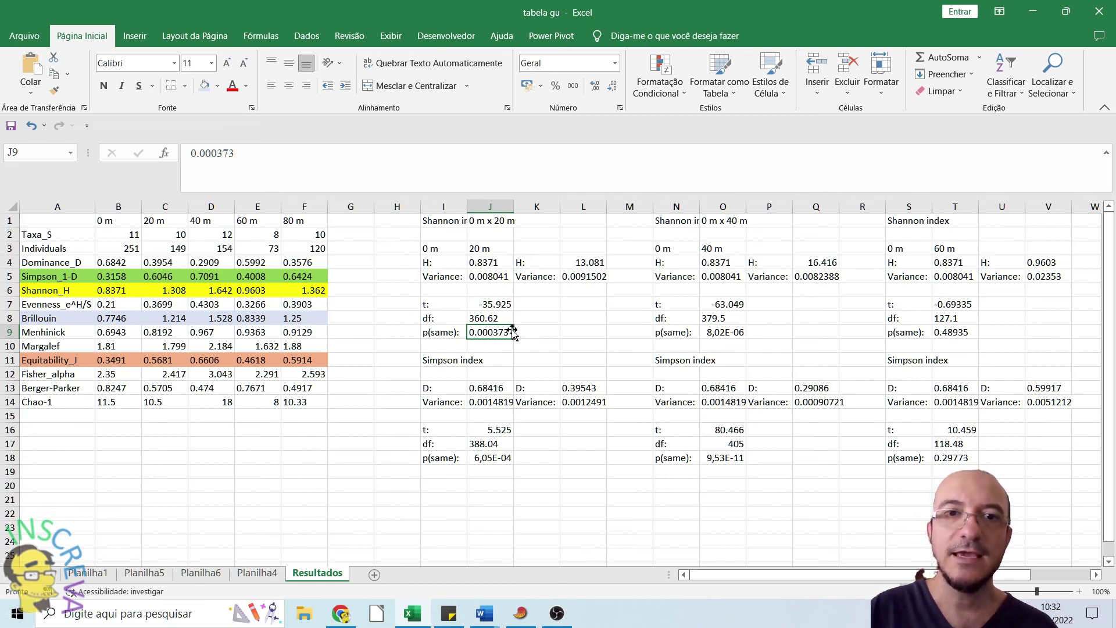
click(554, 445)
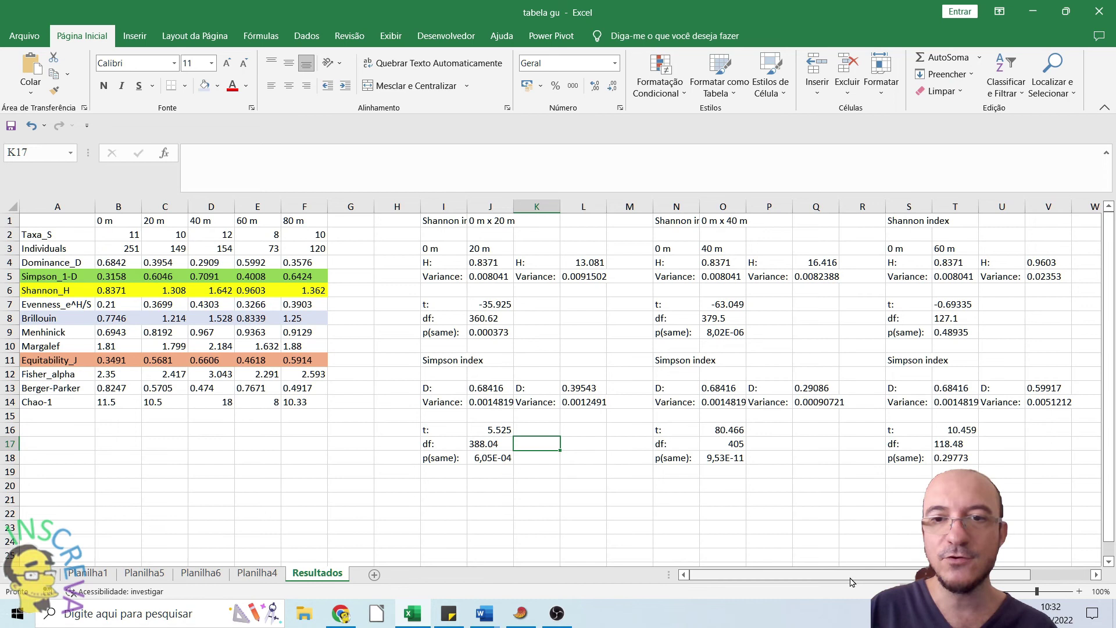
Compare the Shannon_H values at 0 m and 20 m and check them against the p(same) value in J9
drag(108, 290, 178, 291)
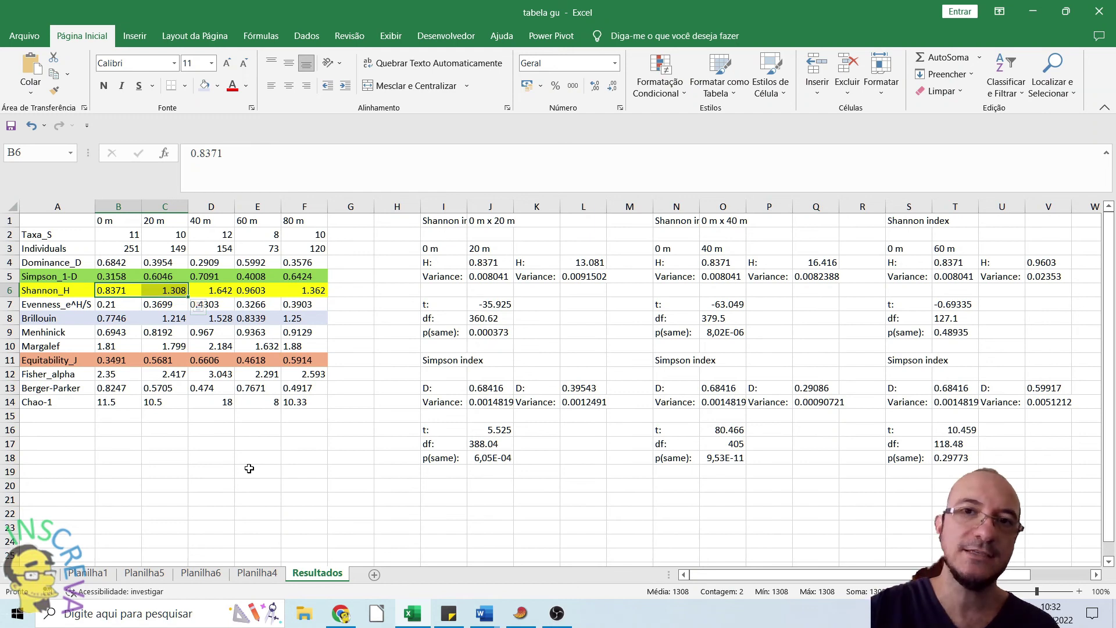
click(166, 290)
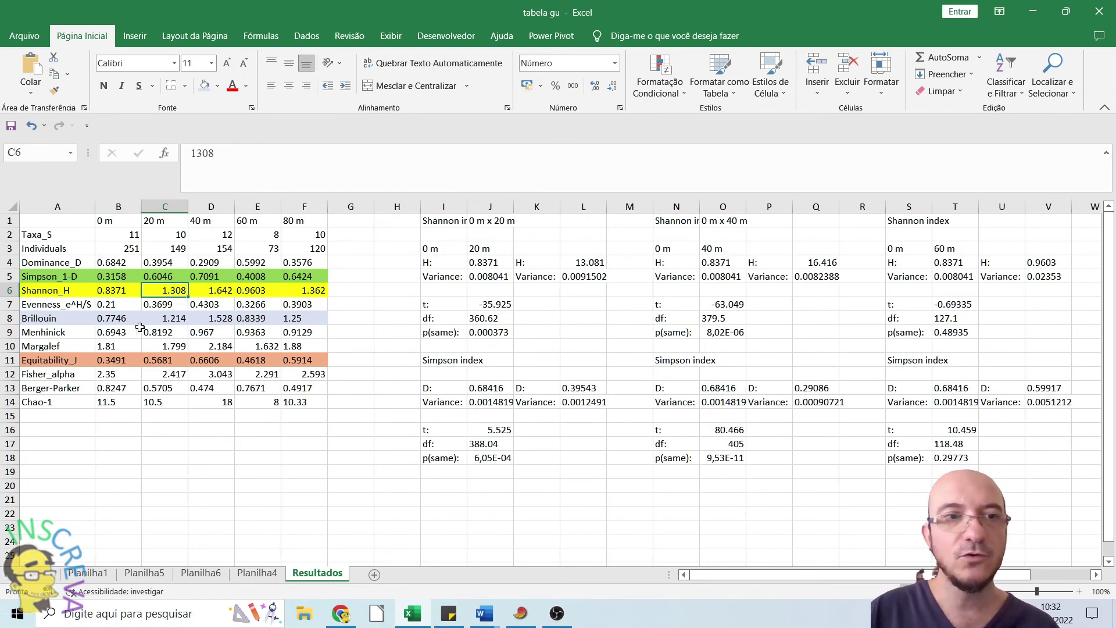
click(112, 292)
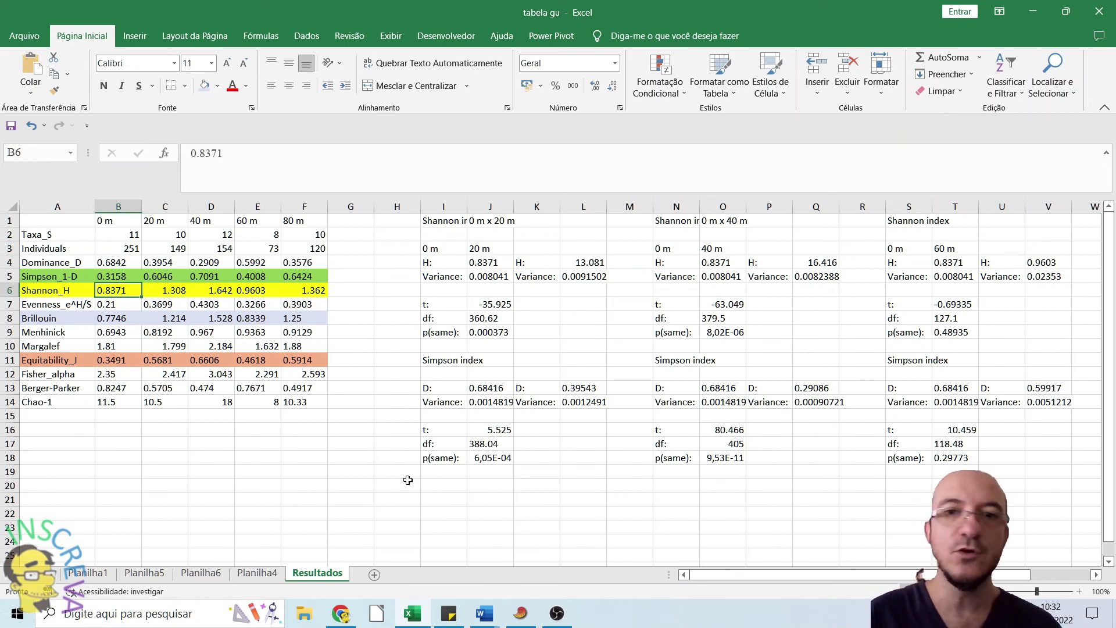
click(436, 308)
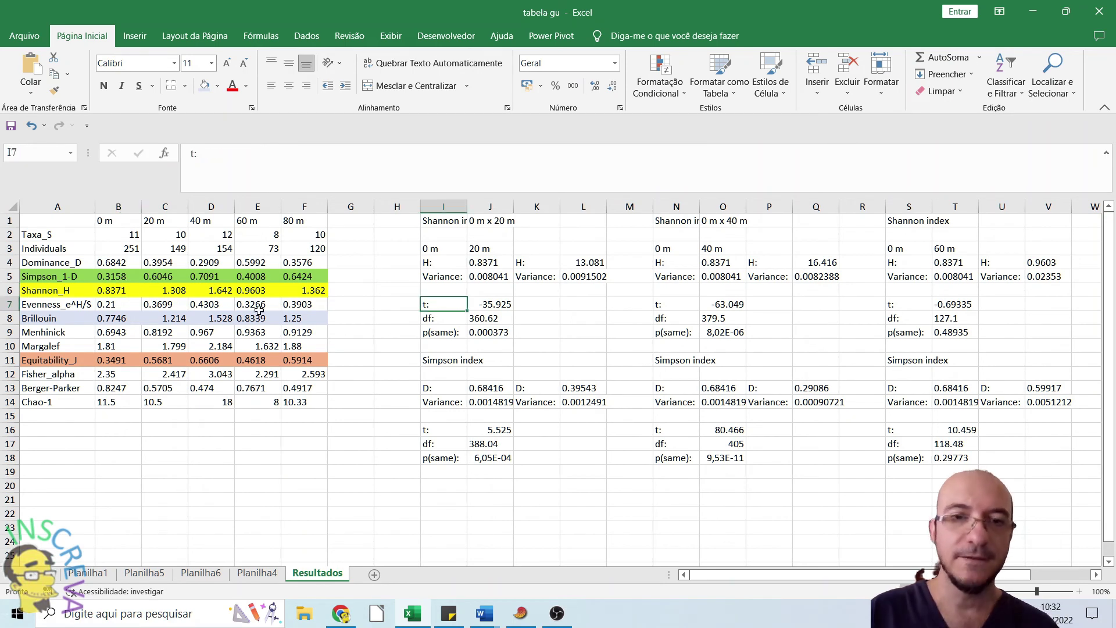
click(100, 288)
drag(99, 288, 174, 288)
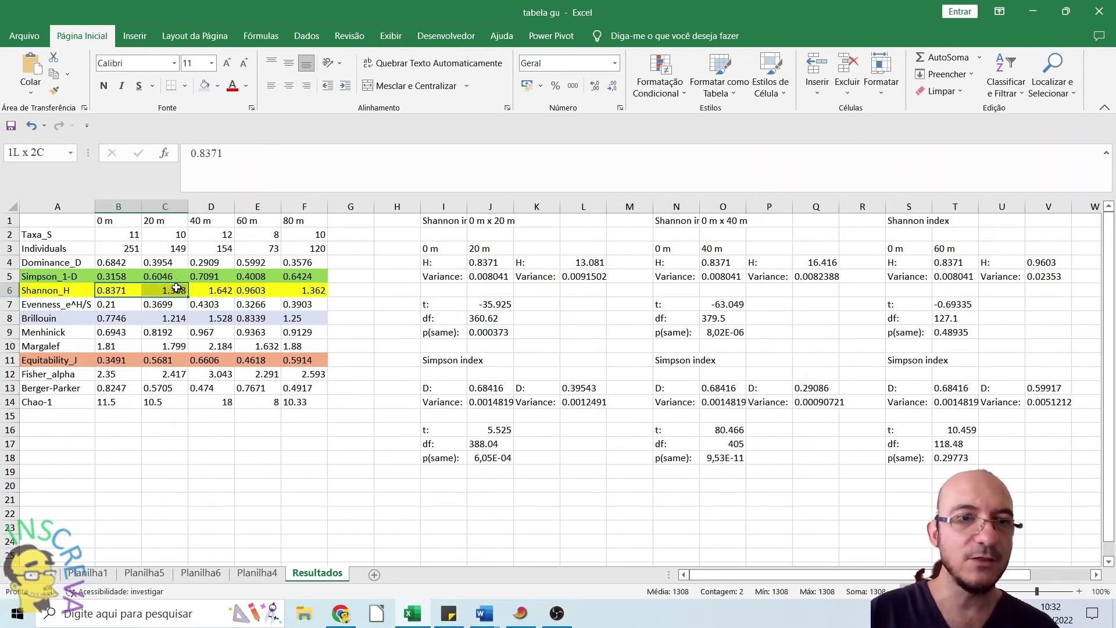
click(546, 334)
click(499, 333)
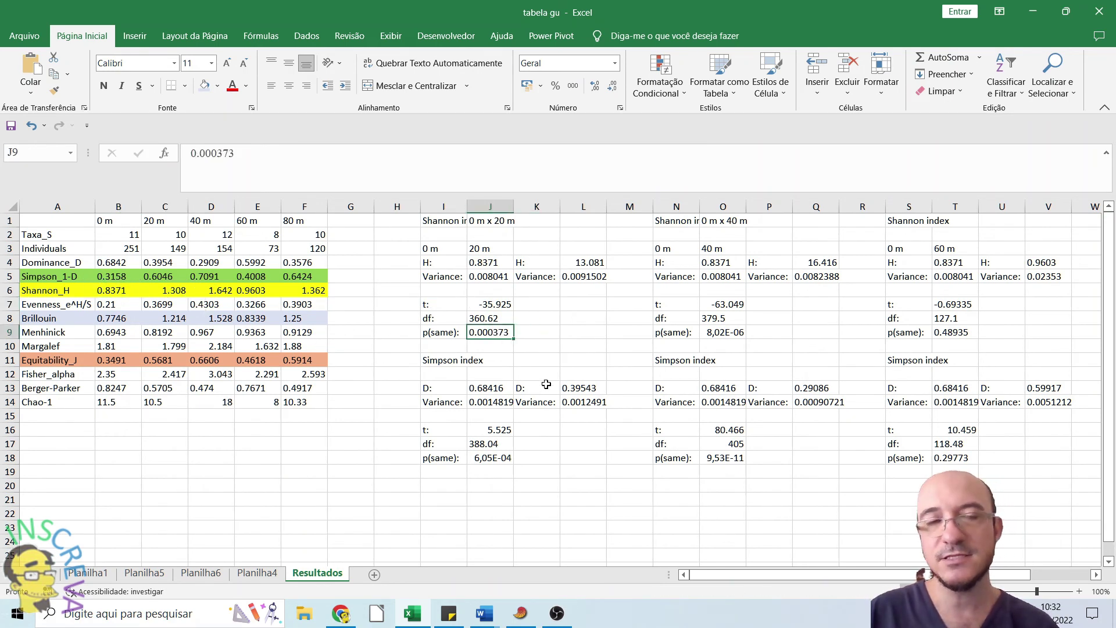
Format the 0 m x 40 m Shannon p(same) value in O9 as a Number with 11 decimal places and widen column O
click(723, 332)
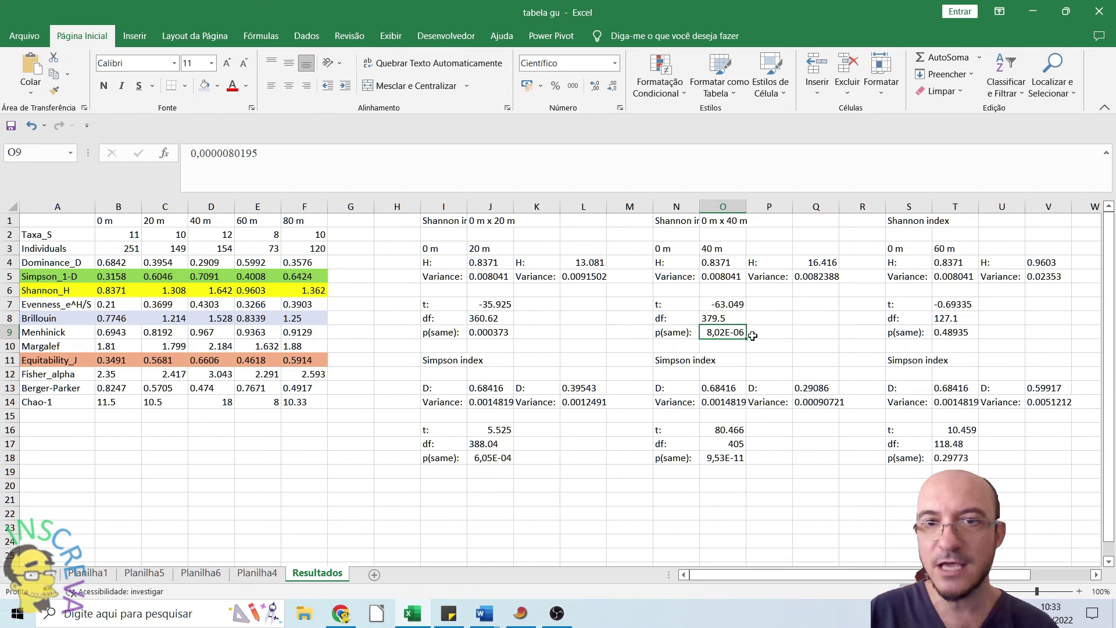
click(808, 328)
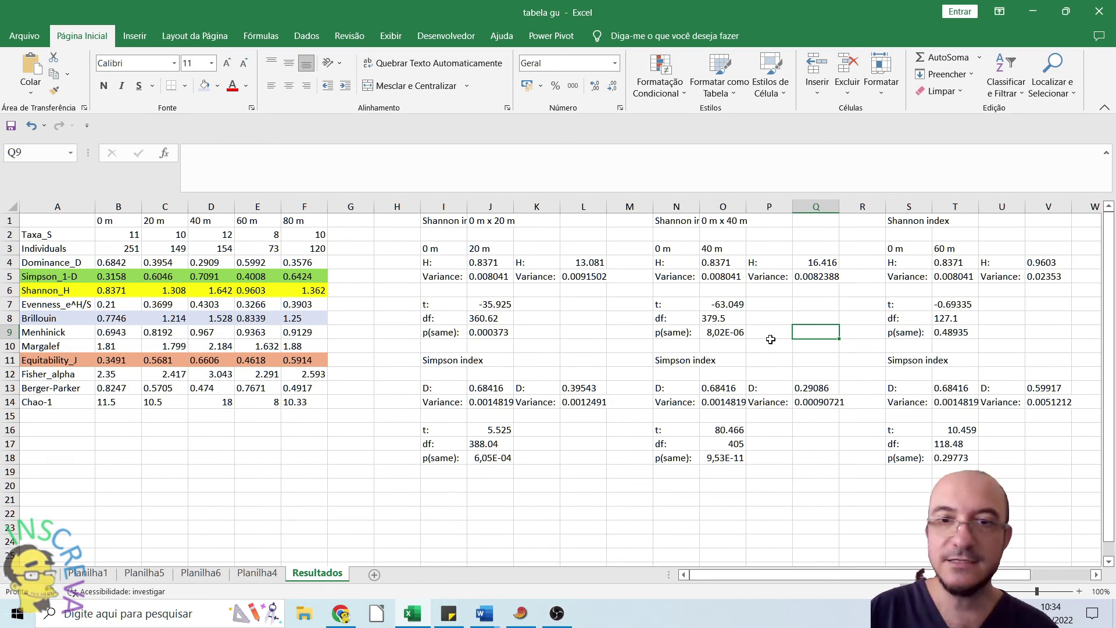
right_click(735, 334)
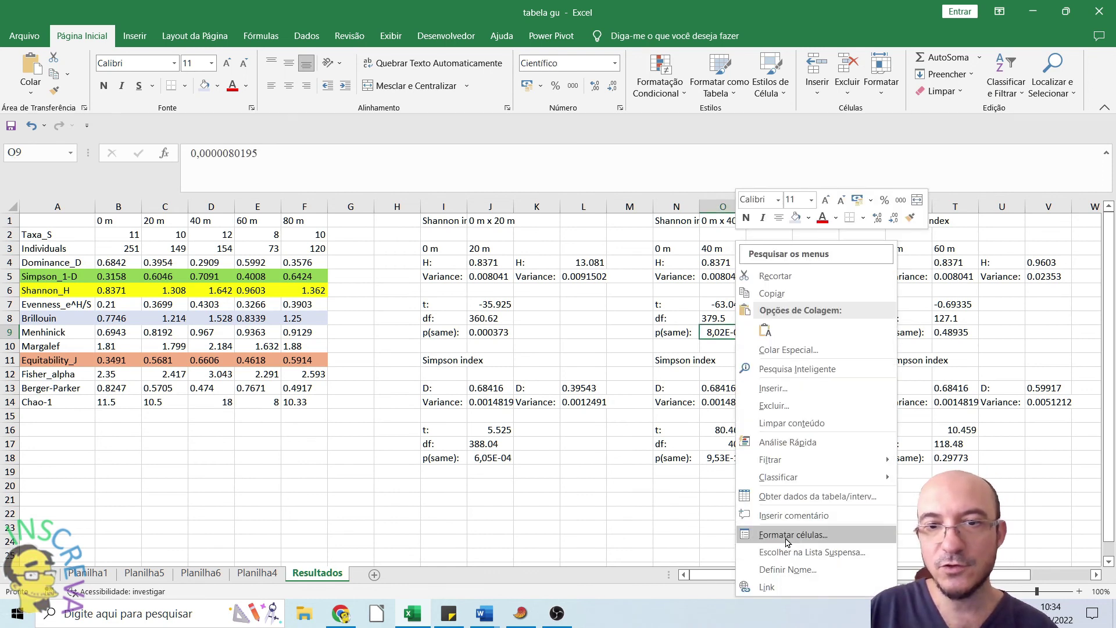
key(Escape)
key(ctrl+1)
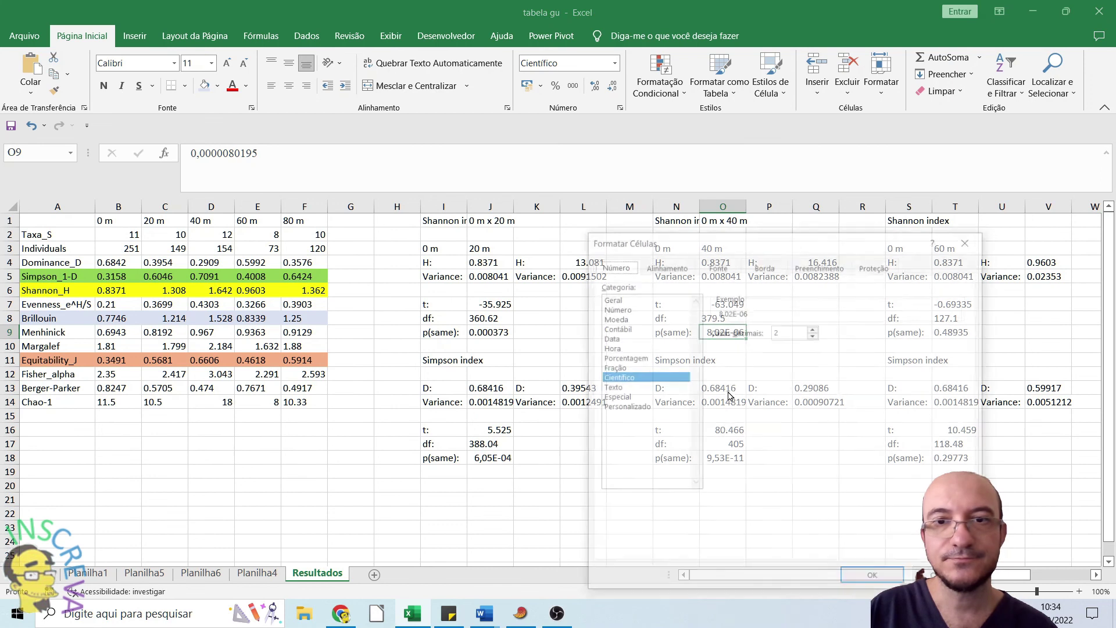
drag(814, 329, 813, 331)
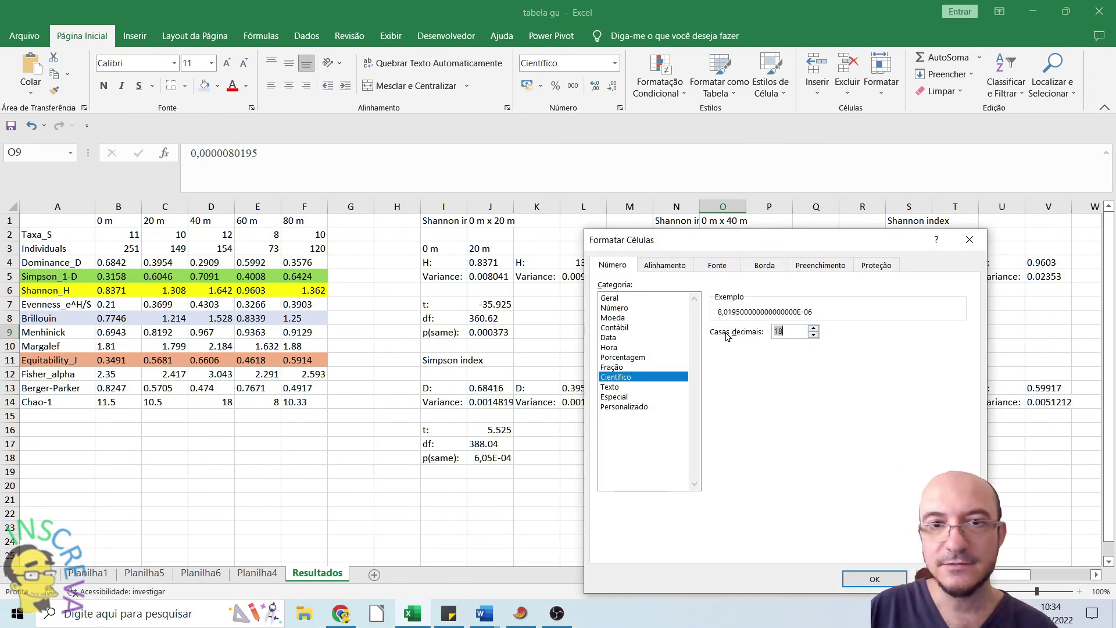
click(636, 309)
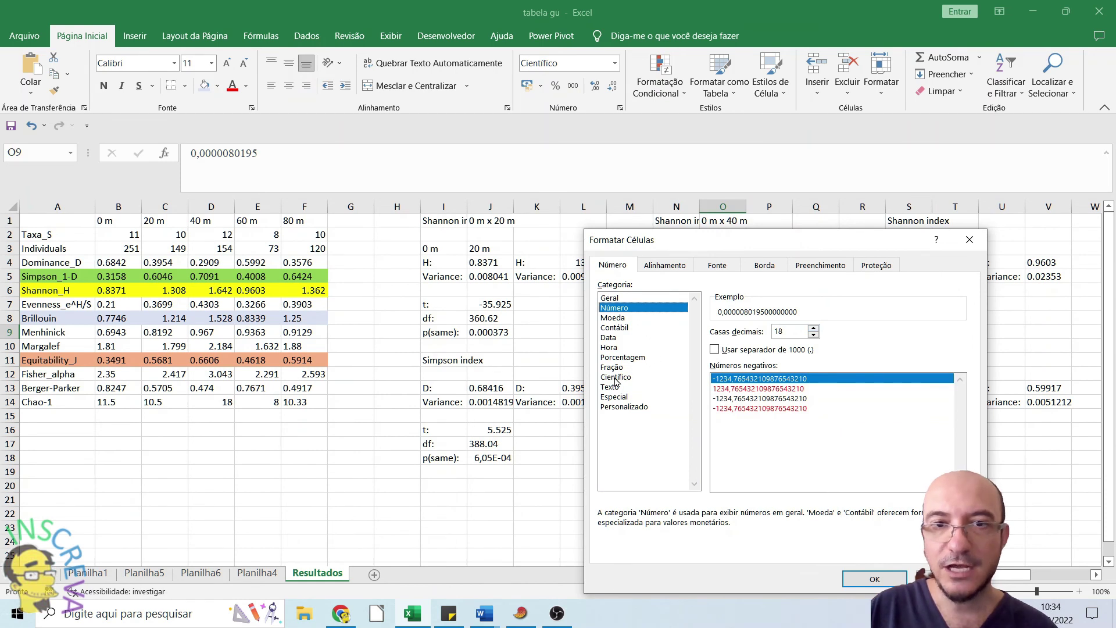
drag(813, 336, 813, 335)
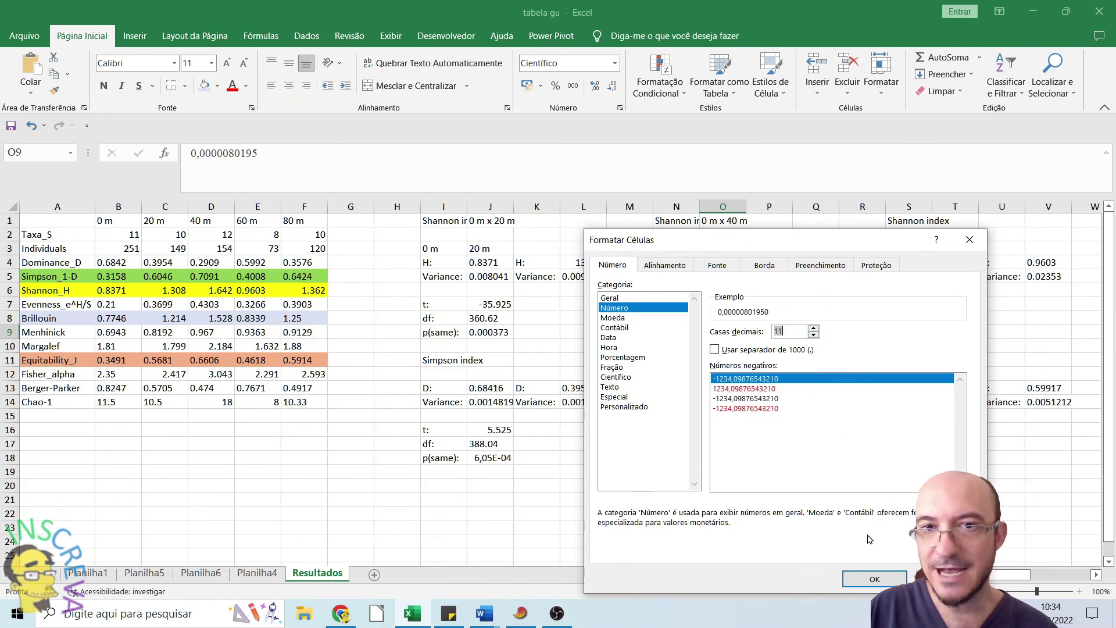
click(873, 577)
drag(770, 207, 783, 207)
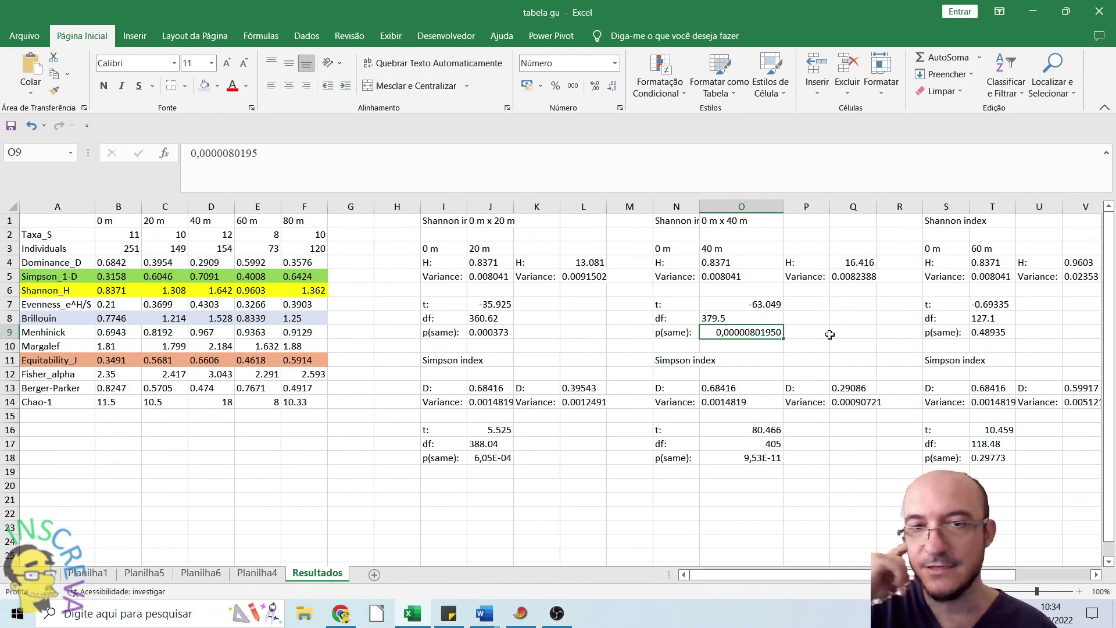
Review the 0 m x 40 m p(same) value in O9 and compare the Brillouin row's 0 m and 40 m values
click(739, 319)
click(744, 332)
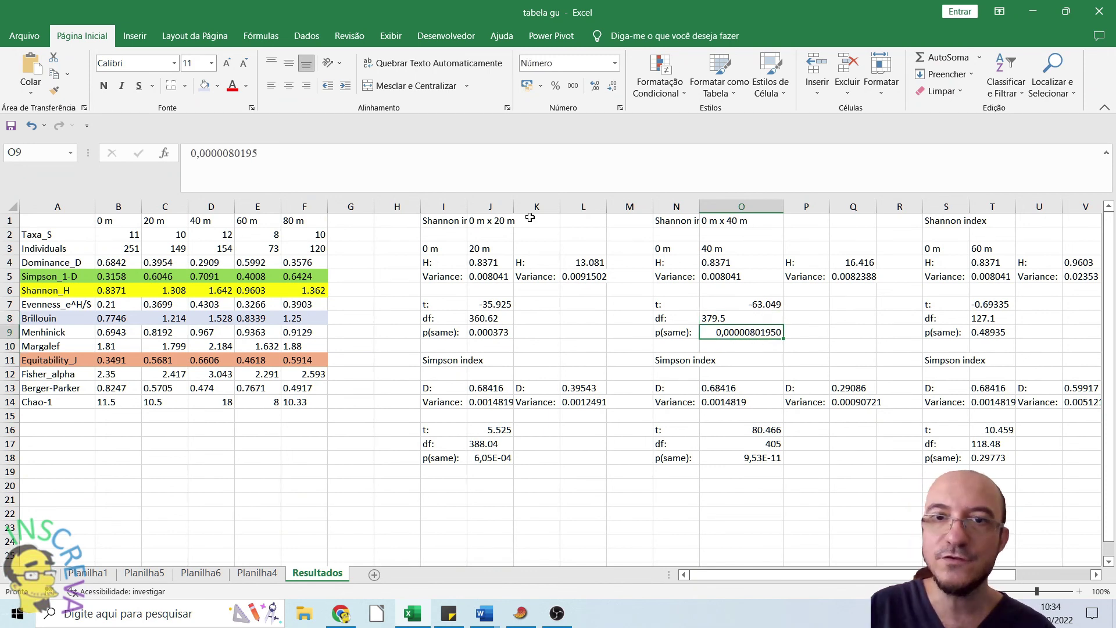
click(81, 324)
click(200, 319)
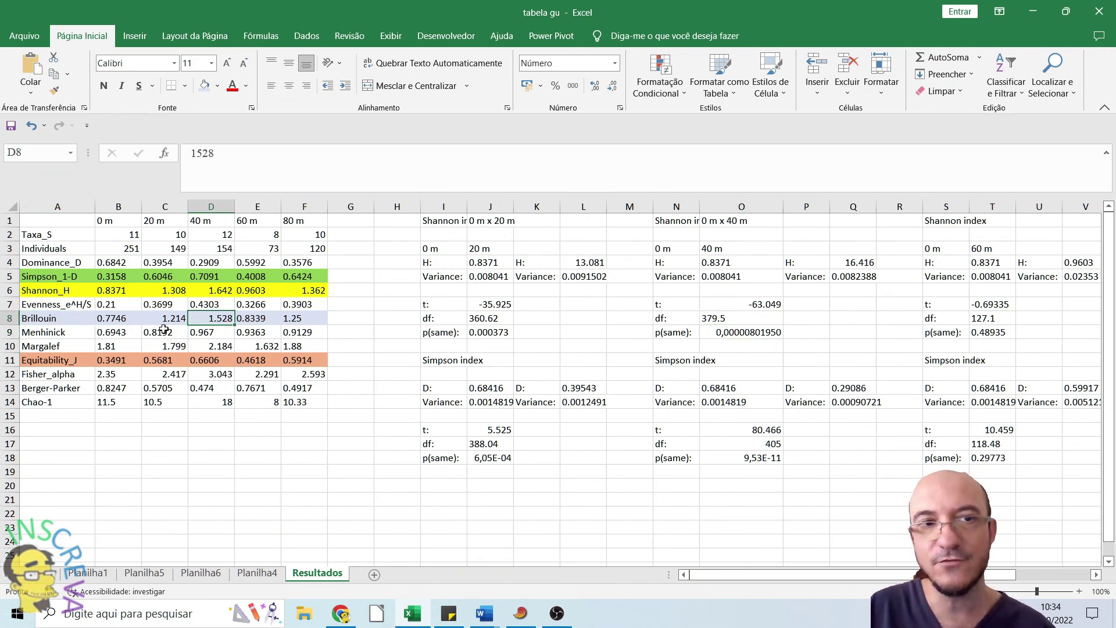
click(117, 318)
ctrl+click(203, 319)
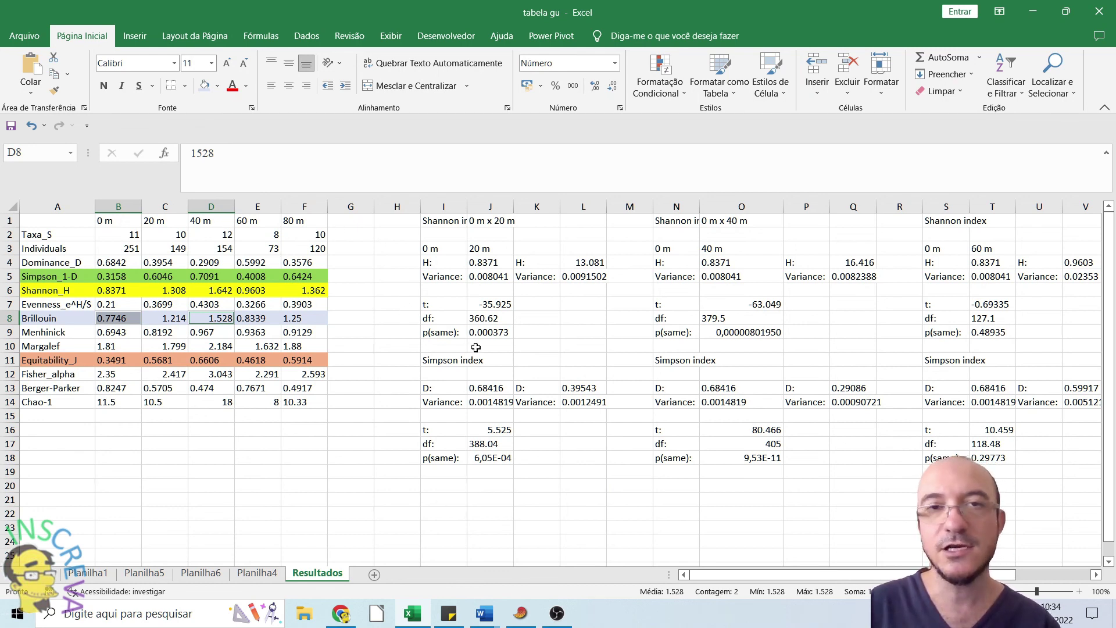
click(369, 513)
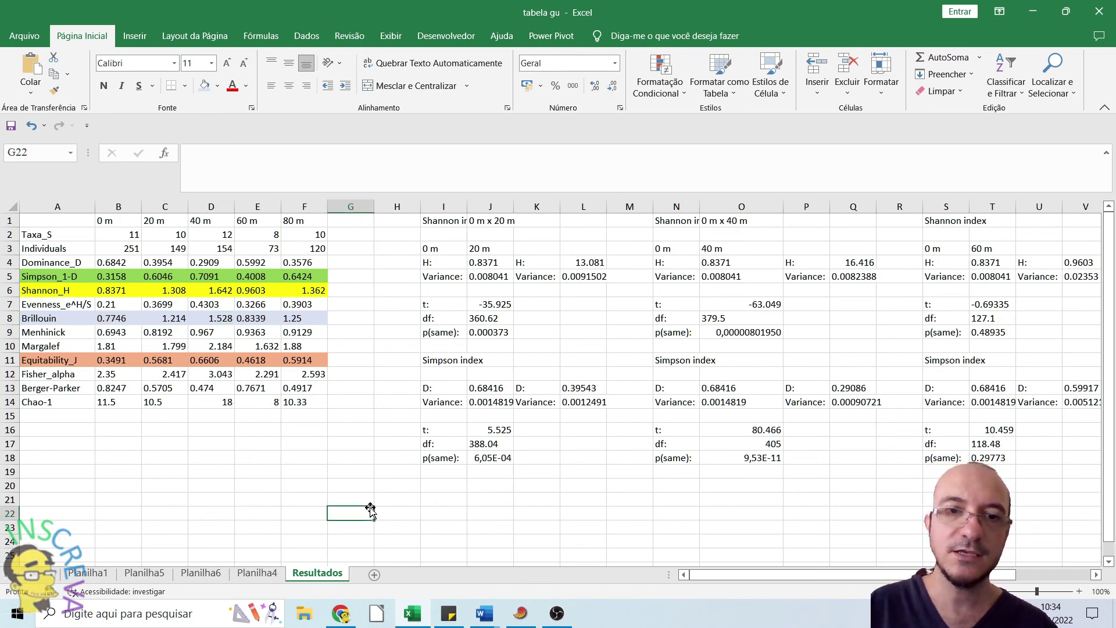
drag(93, 450, 368, 486)
click(369, 517)
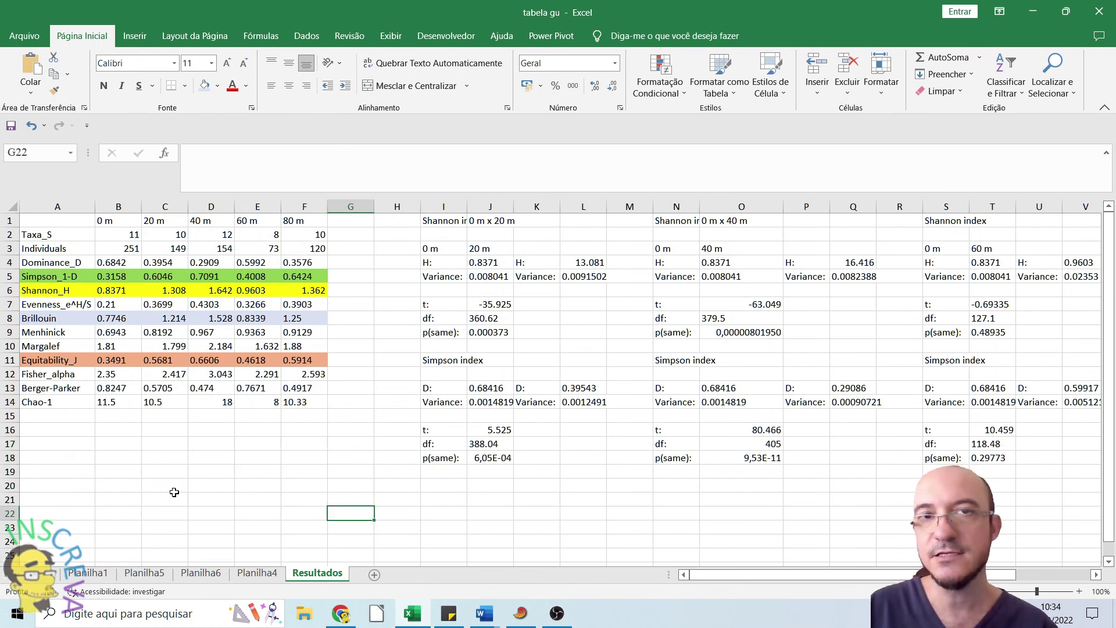